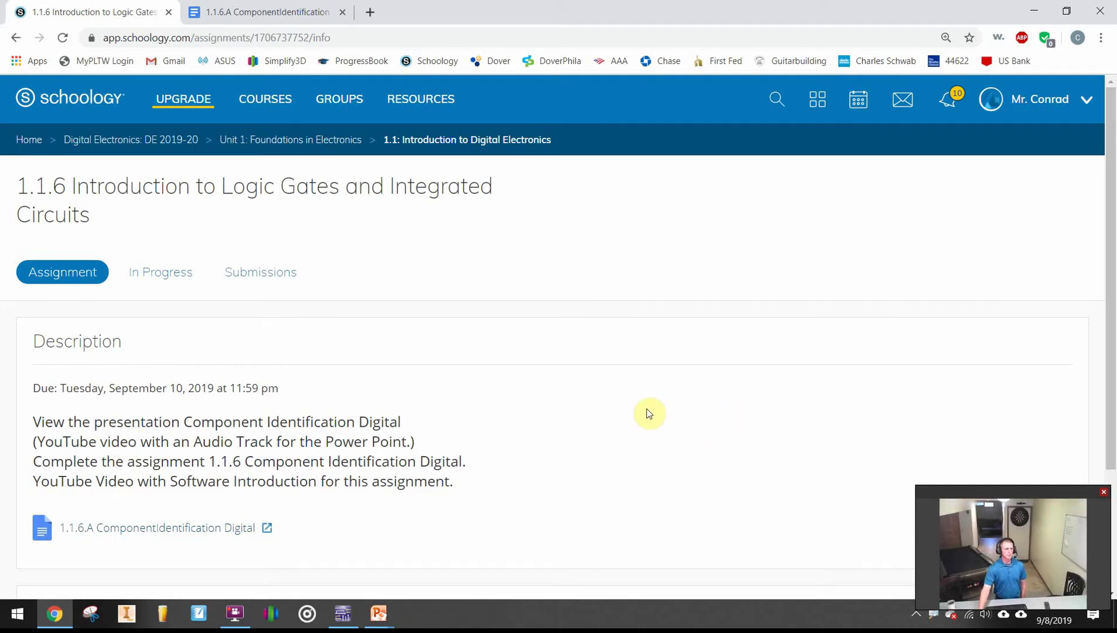
Scroll over the Schoology 1.1.6 assignment page to view its description and the activity attachment.
{"action": "scroll", "coordinate": [615, 415], "scroll_direction": "down", "scroll_amount": 2}
{"action": "scroll", "coordinate": [588, 419], "scroll_direction": "up", "scroll_amount": 2}
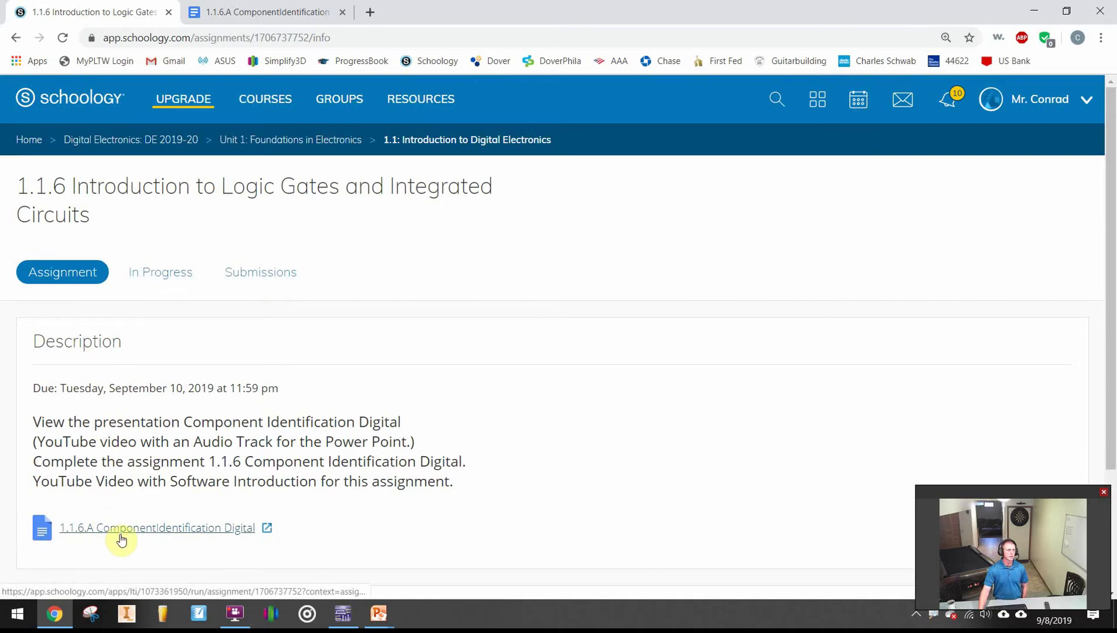
Open the 1.1.6.A ComponentIdentification Digital doc and read down to the 74LS74N Test Circuit.
{"action": "left_click", "coordinate": [303, 12]}
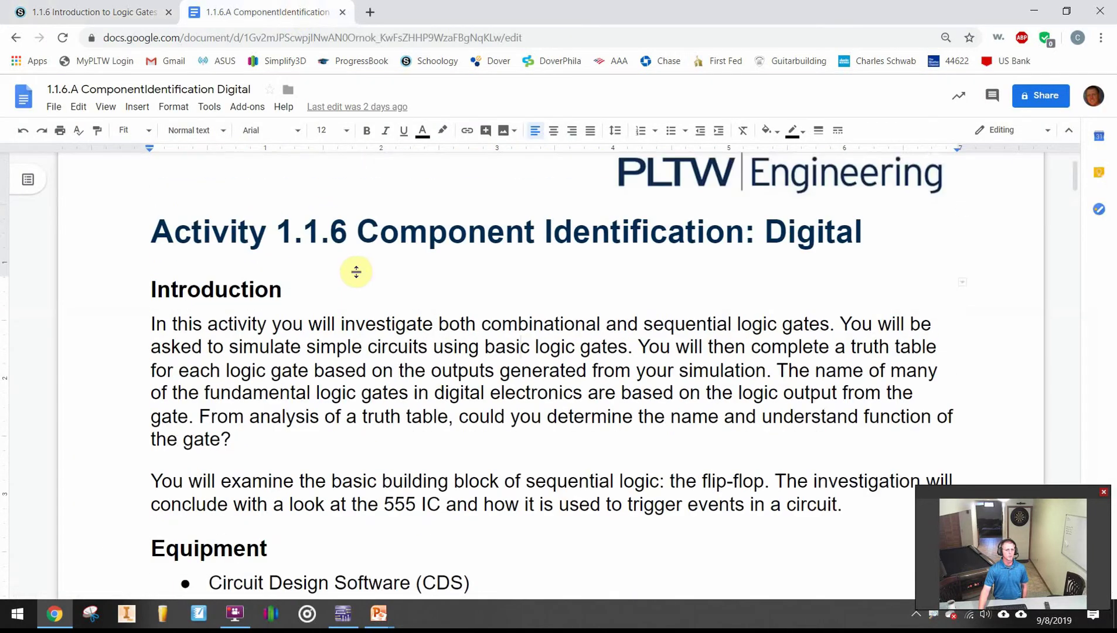
{"action": "scroll", "coordinate": [363, 272], "scroll_direction": "down", "scroll_amount": 3}
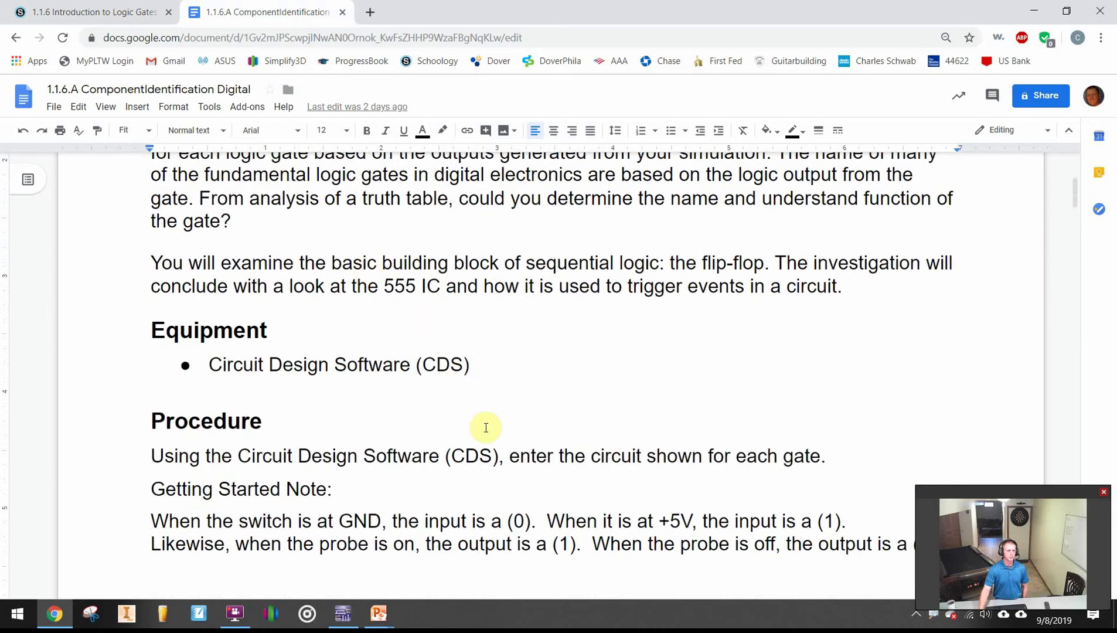
{"action": "scroll", "coordinate": [486, 428], "scroll_direction": "down", "scroll_amount": 5}
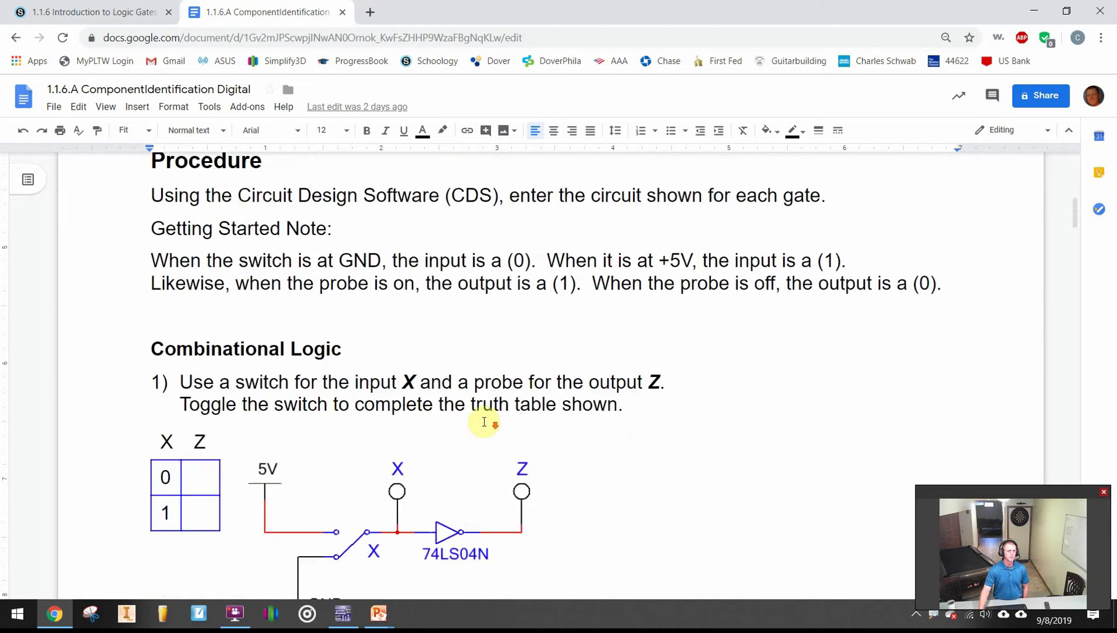
{"action": "scroll", "coordinate": [481, 418], "scroll_direction": "down", "scroll_amount": 1}
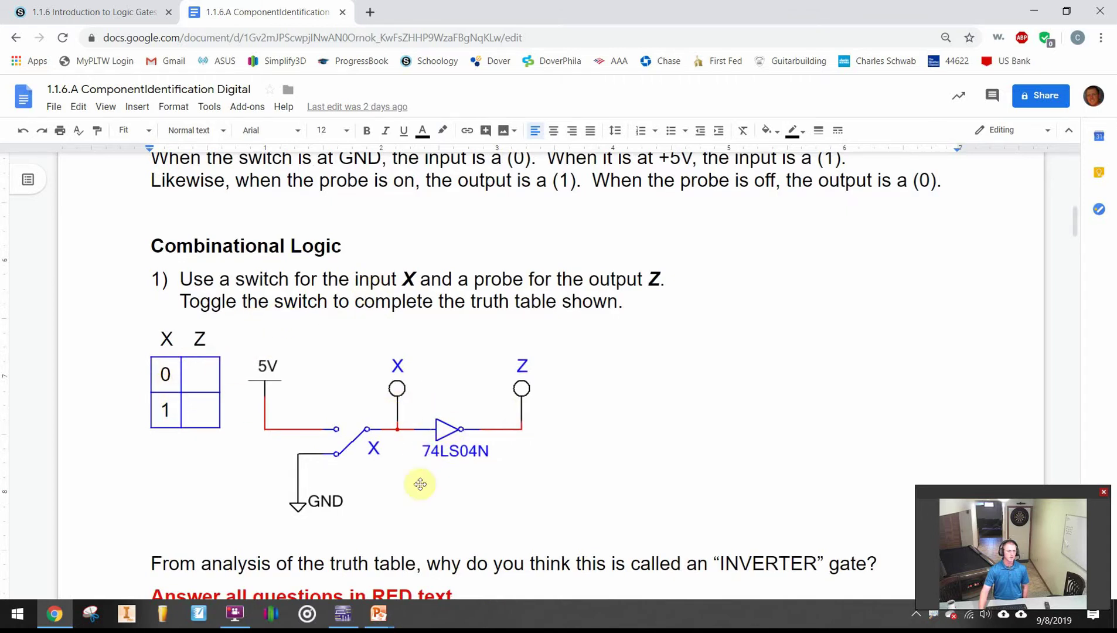
{"action": "scroll", "coordinate": [460, 473], "scroll_direction": "down", "scroll_amount": 1}
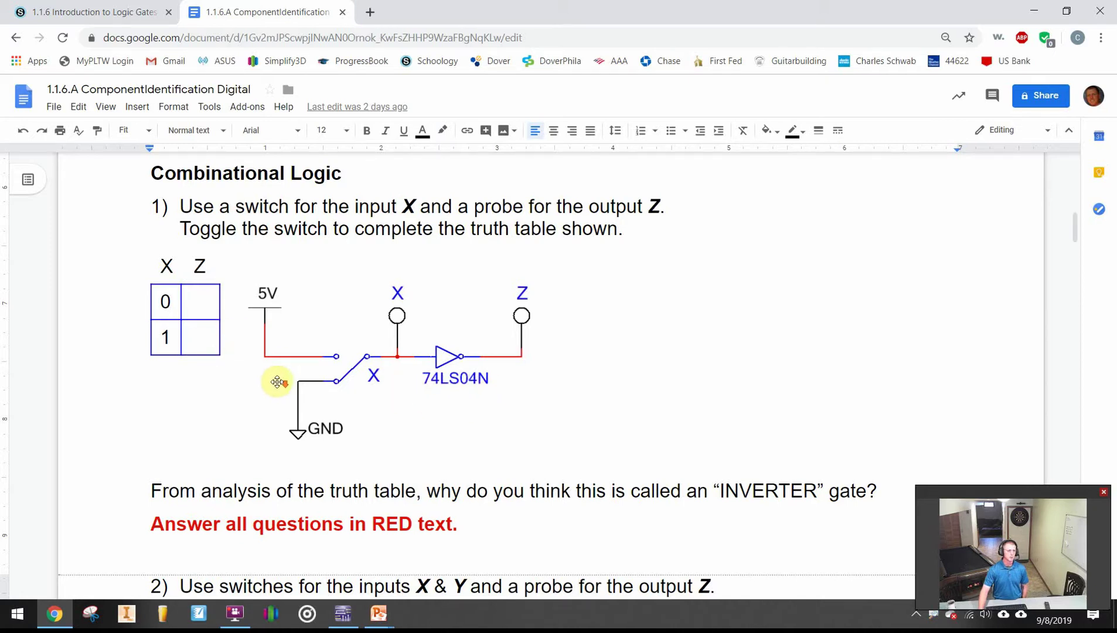
{"action": "scroll", "coordinate": [278, 382], "scroll_direction": "down", "scroll_amount": 2}
{"action": "scroll", "coordinate": [262, 371], "scroll_direction": "up", "scroll_amount": 2}
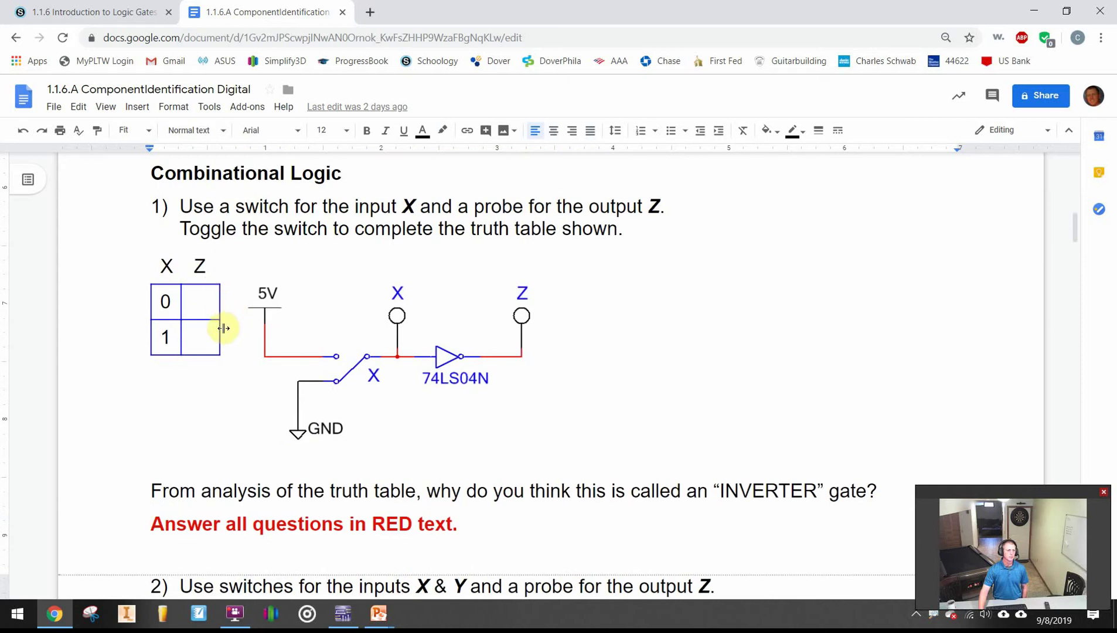
{"action": "scroll", "coordinate": [219, 337], "scroll_direction": "down", "scroll_amount": 9}
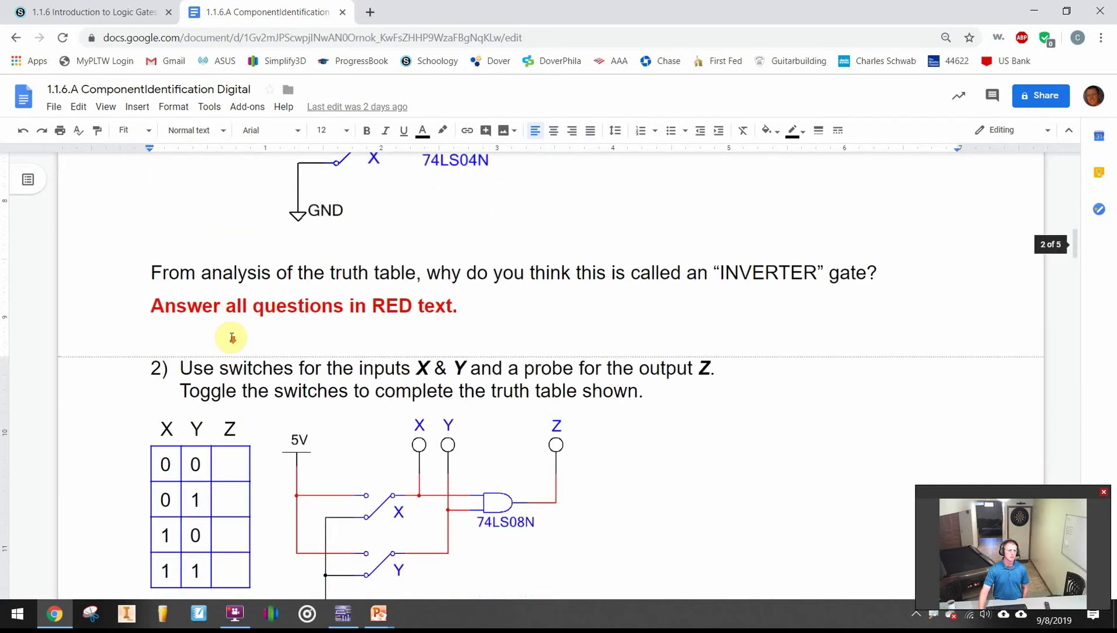
{"action": "scroll", "coordinate": [288, 346], "scroll_direction": "down", "scroll_amount": 15}
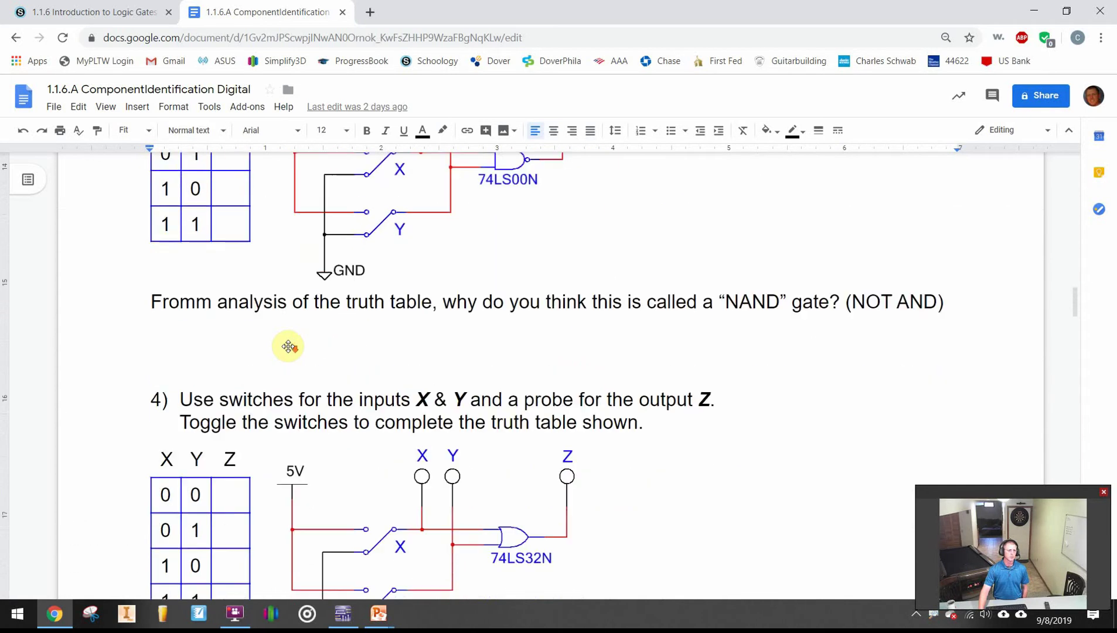
{"action": "scroll", "coordinate": [291, 346], "scroll_direction": "down", "scroll_amount": 9}
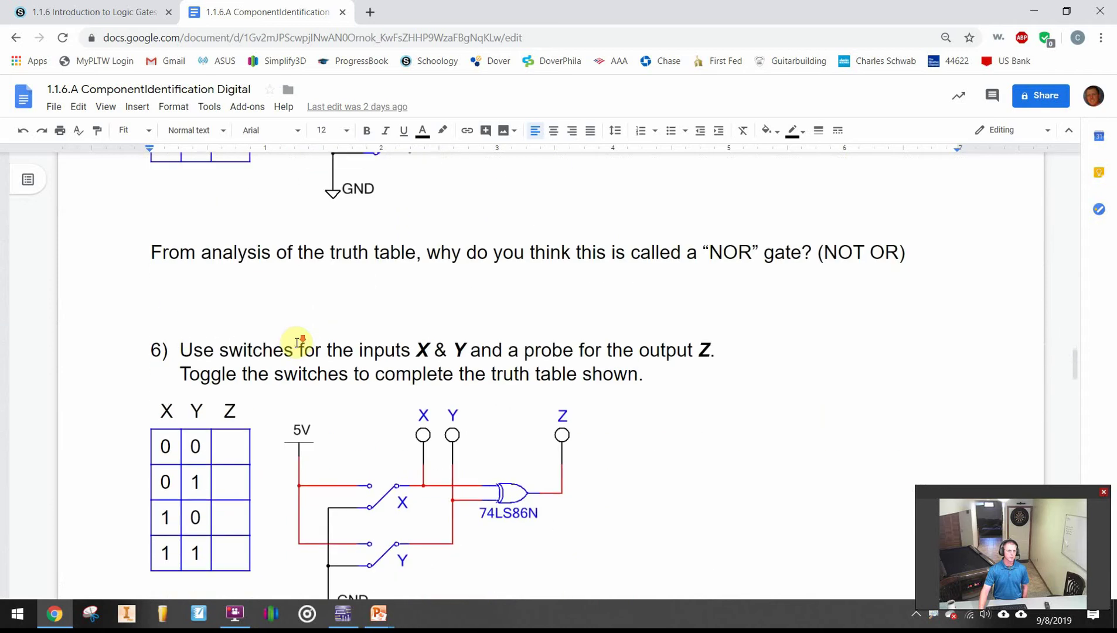
{"action": "scroll", "coordinate": [299, 338], "scroll_direction": "down", "scroll_amount": 8}
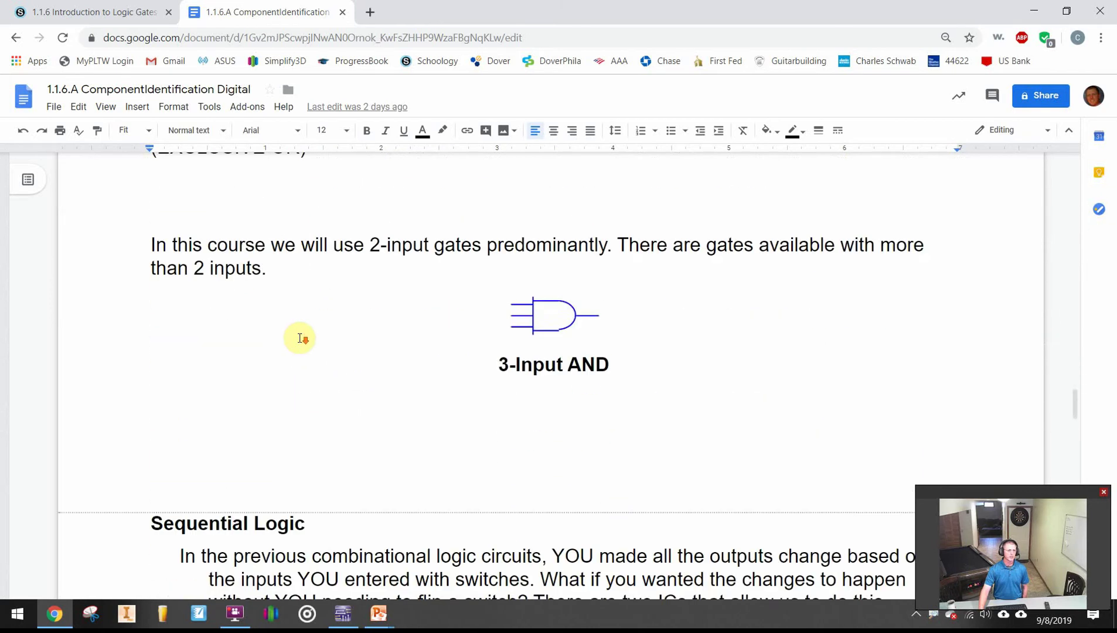
{"action": "scroll", "coordinate": [300, 338], "scroll_direction": "down", "scroll_amount": 9}
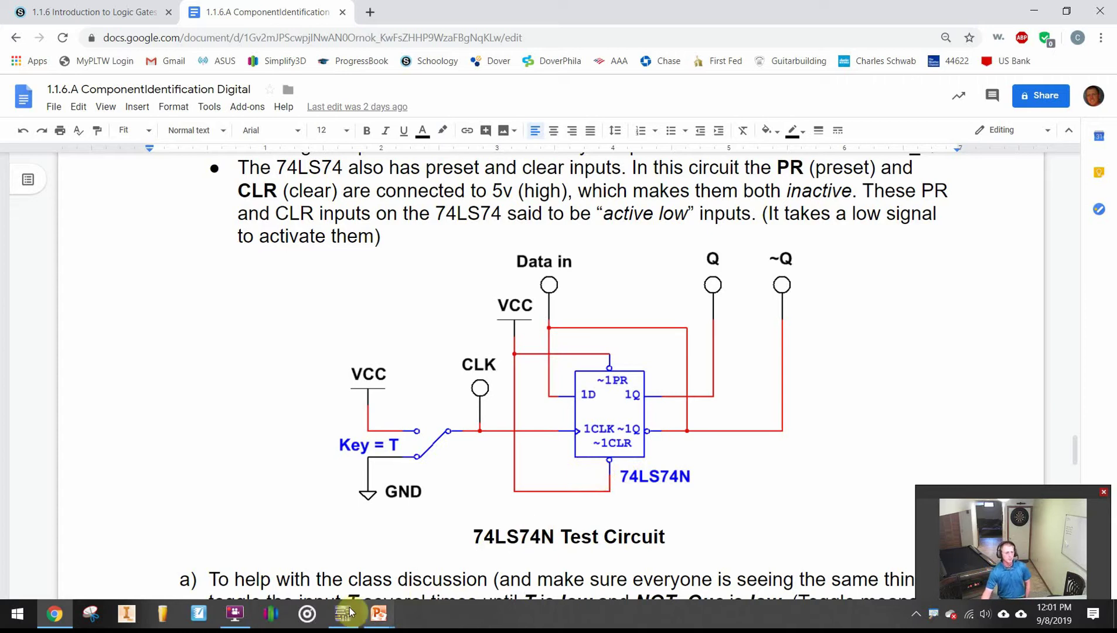
Scroll to the Conclusion and back to question 2's AND truth table, then switch to Multisim's Design1.
{"action": "scroll", "coordinate": [463, 434], "scroll_direction": "down", "scroll_amount": 15}
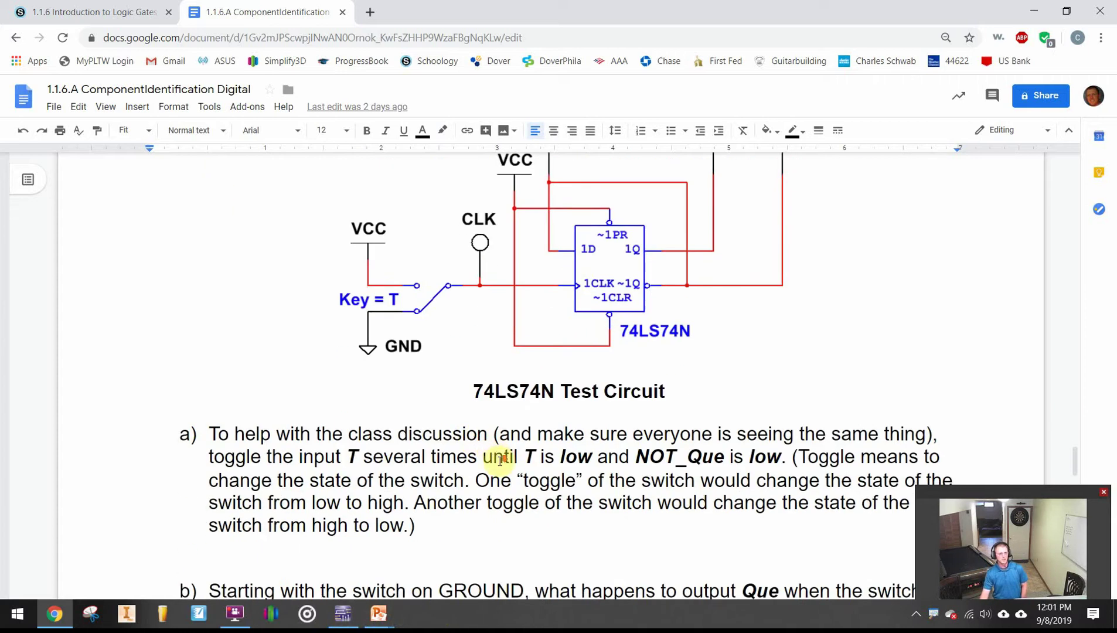
{"action": "scroll", "coordinate": [521, 438], "scroll_direction": "down", "scroll_amount": 12}
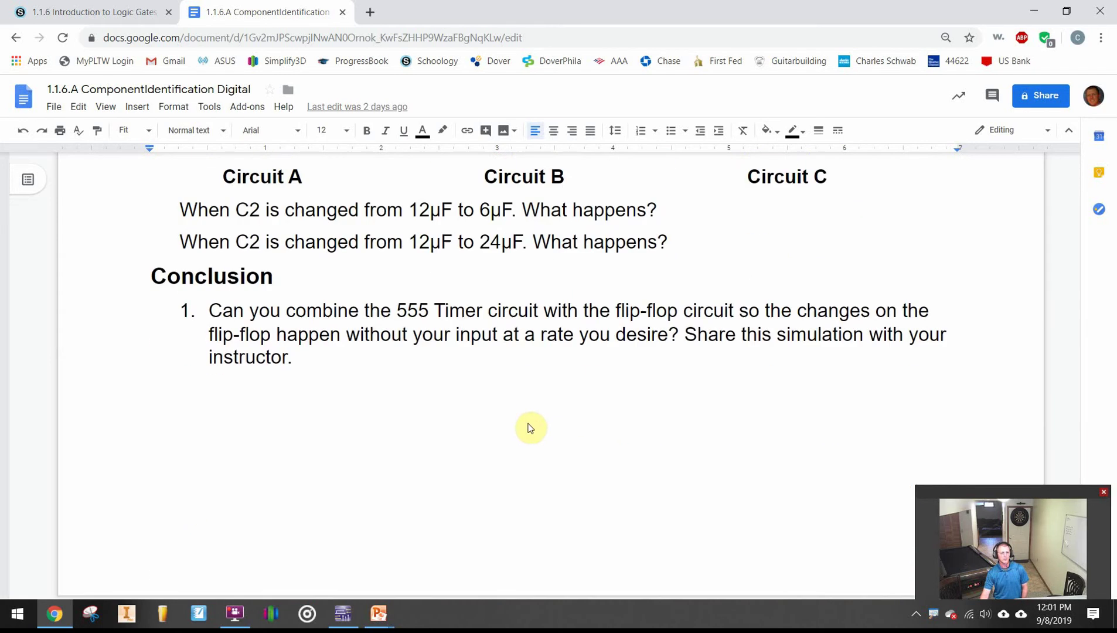
{"action": "scroll", "coordinate": [529, 422], "scroll_direction": "up", "scroll_amount": 8}
{"action": "scroll", "coordinate": [508, 429], "scroll_direction": "up", "scroll_amount": 10}
{"action": "scroll", "coordinate": [503, 431], "scroll_direction": "up", "scroll_amount": 10}
{"action": "scroll", "coordinate": [499, 428], "scroll_direction": "up", "scroll_amount": 10}
{"action": "scroll", "coordinate": [497, 427], "scroll_direction": "up", "scroll_amount": 10}
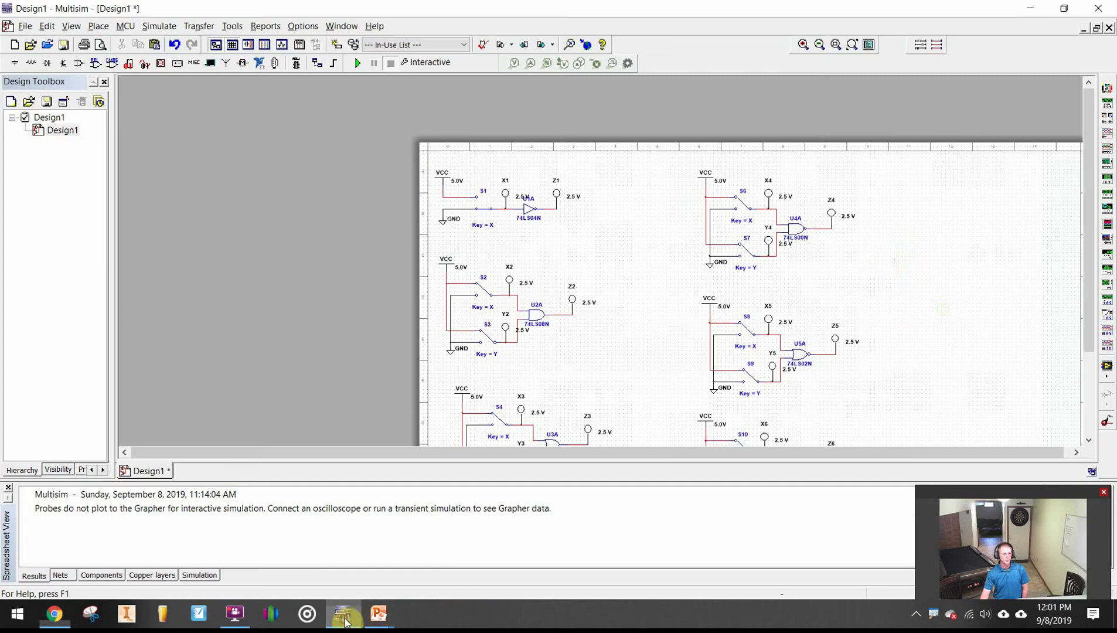
{"action": "left_click", "coordinate": [343, 613]}
{"action": "left_click", "coordinate": [942, 308]}
{"action": "left_click_drag", "start_coordinate": [889, 260], "coordinate": [812, 239]}
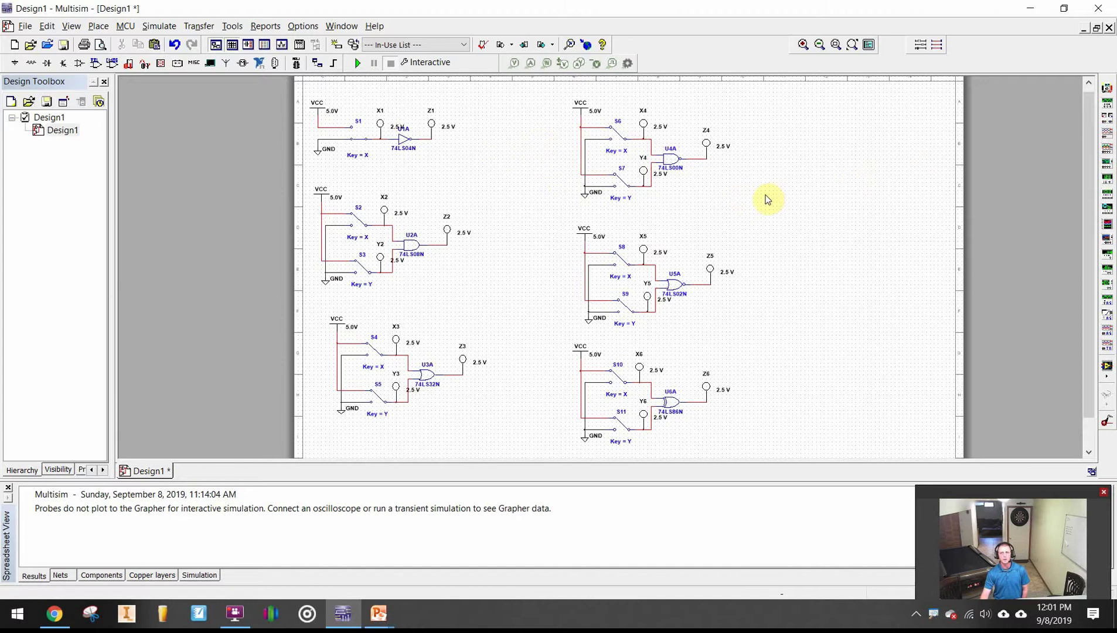
{"action": "left_click_drag", "start_coordinate": [523, 171], "coordinate": [511, 197]}
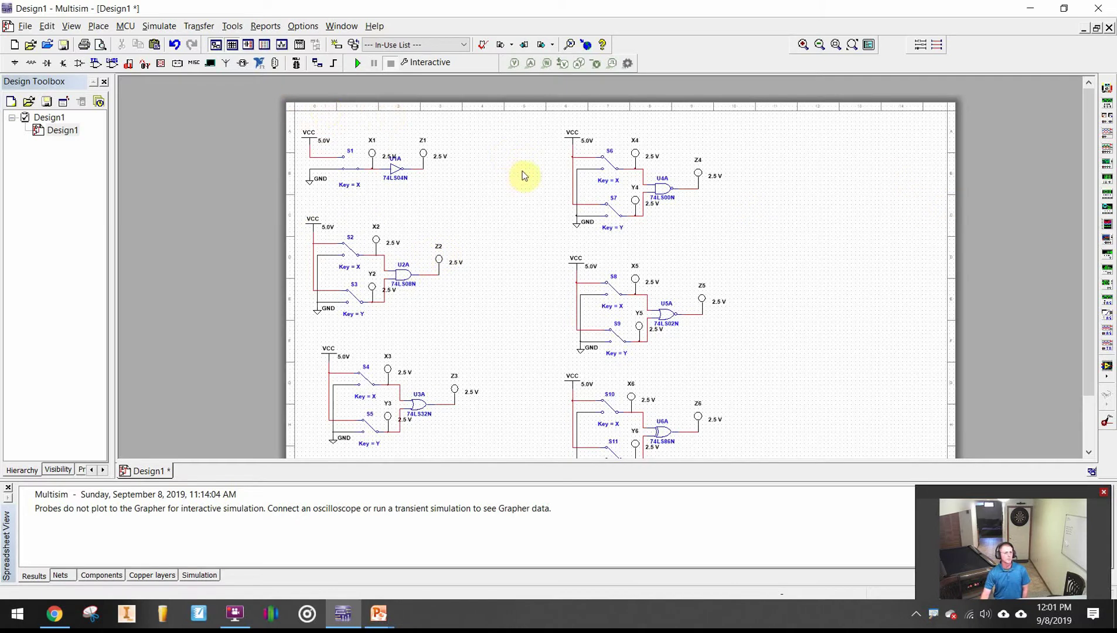
Create a new Blank design from File > New, opening Design2.
{"action": "left_click", "coordinate": [30, 28]}
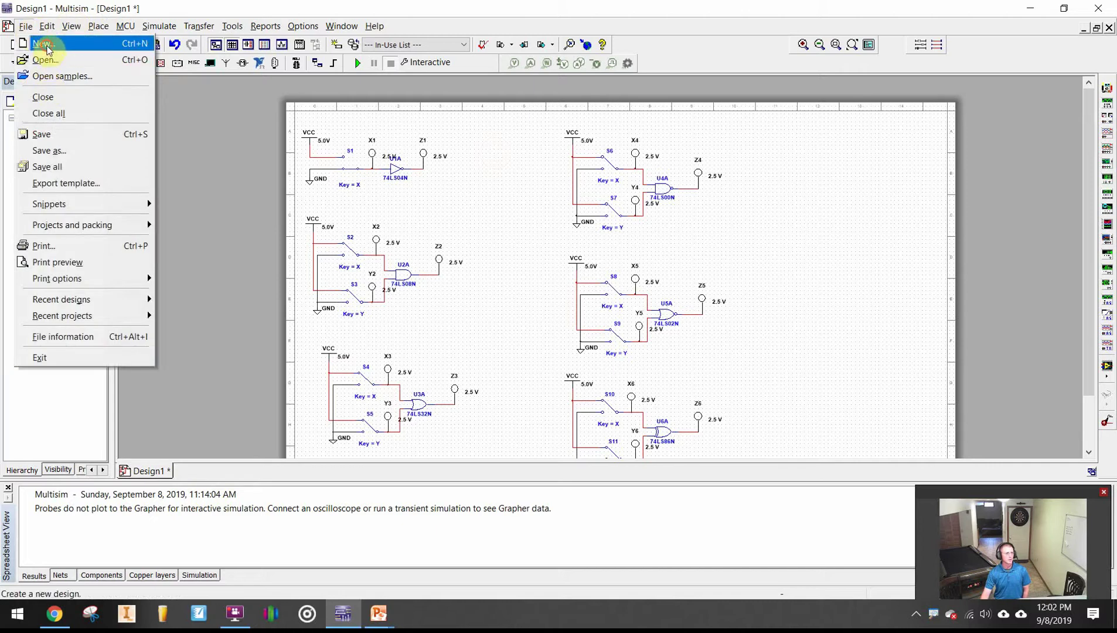
{"action": "left_click", "coordinate": [47, 49]}
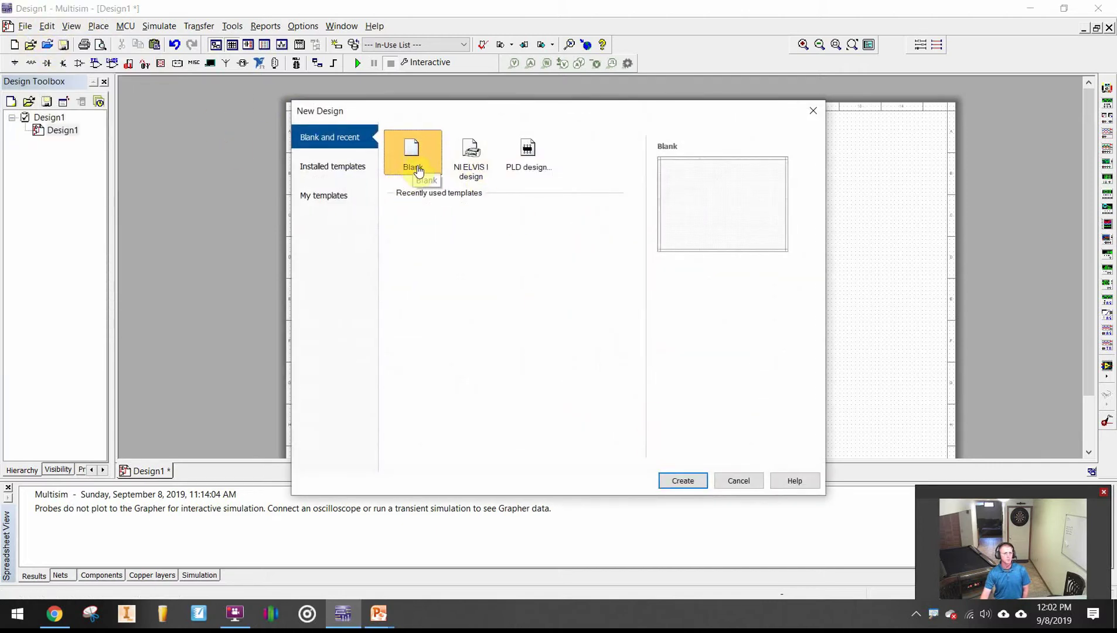
{"action": "left_click", "coordinate": [683, 481]}
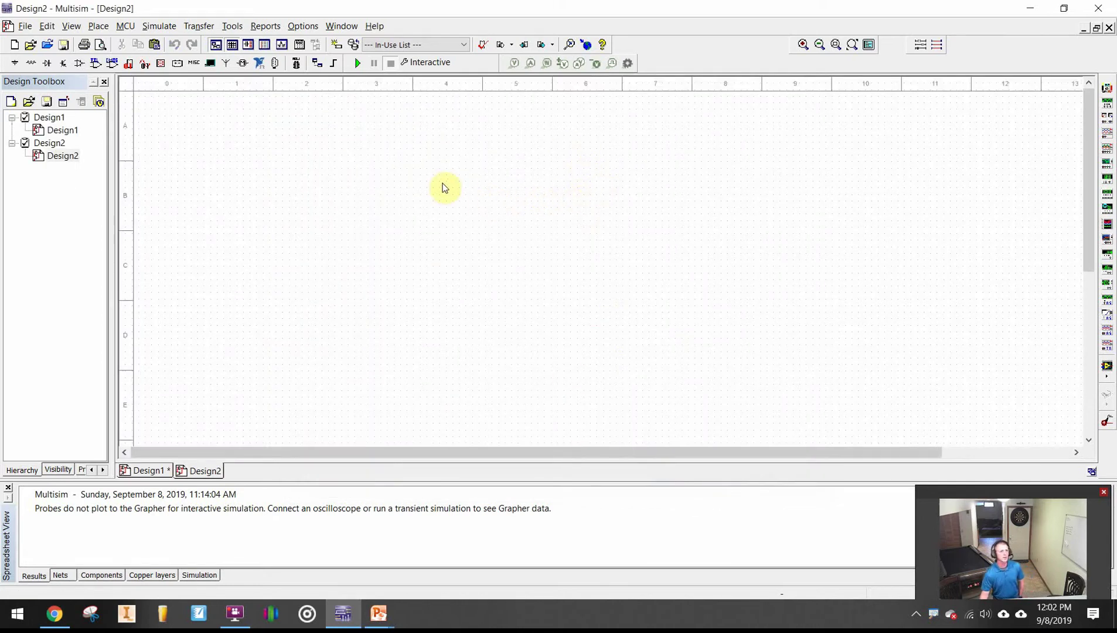
Set Design2's sheet to size B landscape, adjust sheet visibility, and apply it as default.
{"action": "left_click", "coordinate": [298, 27]}
{"action": "left_click", "coordinate": [315, 61]}
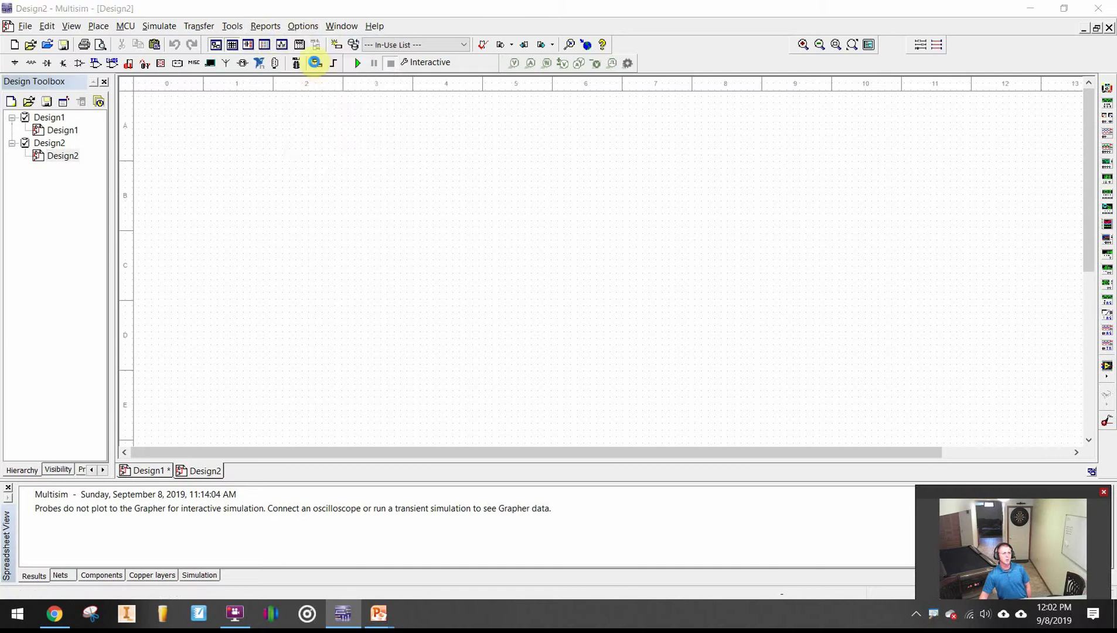
{"action": "left_click", "coordinate": [457, 232]}
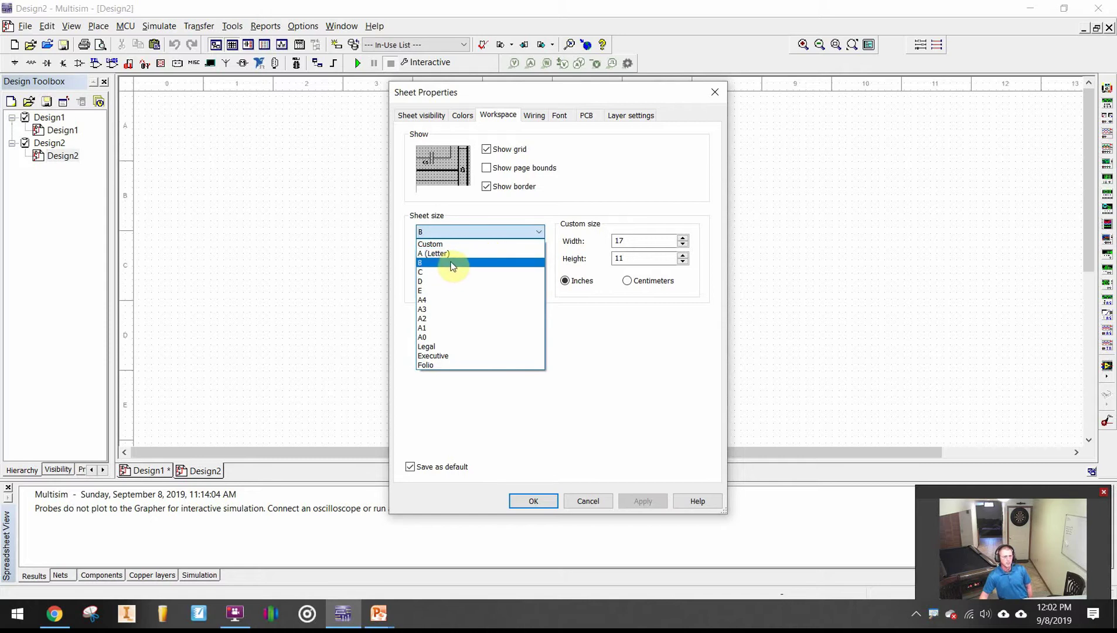
{"action": "left_click", "coordinate": [451, 264]}
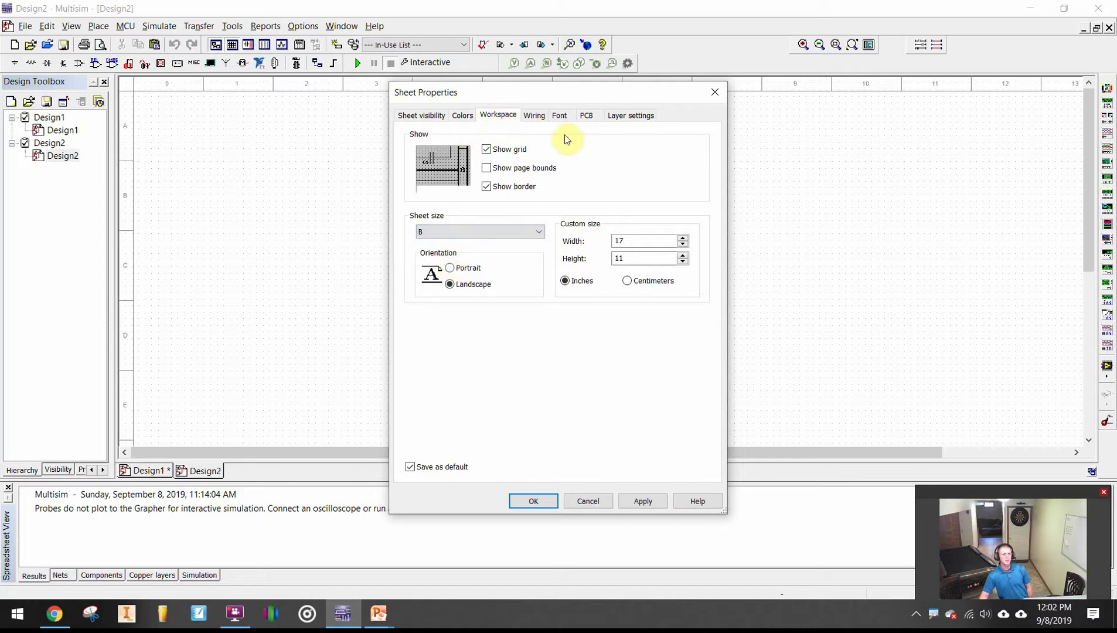
{"action": "left_click", "coordinate": [418, 115]}
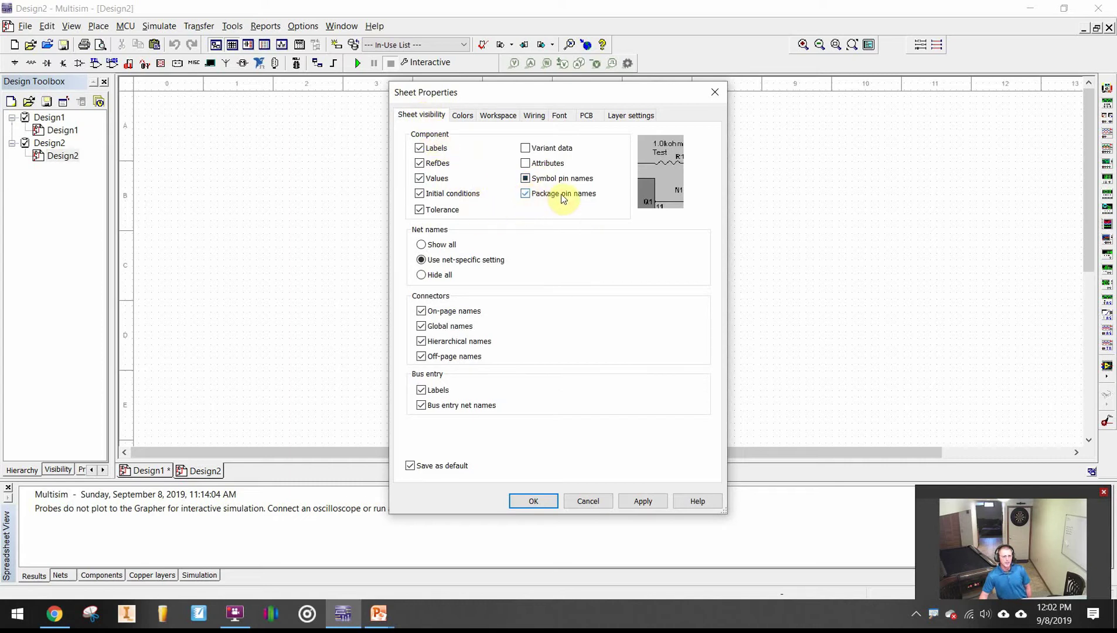
{"action": "left_click", "coordinate": [644, 503]}
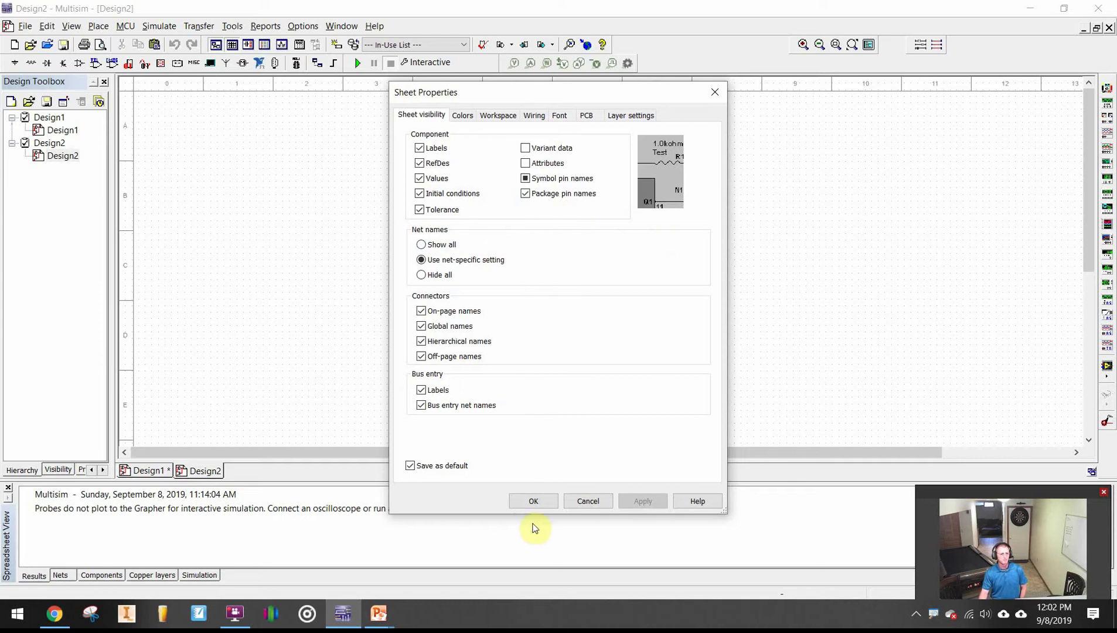
{"action": "left_click", "coordinate": [534, 501]}
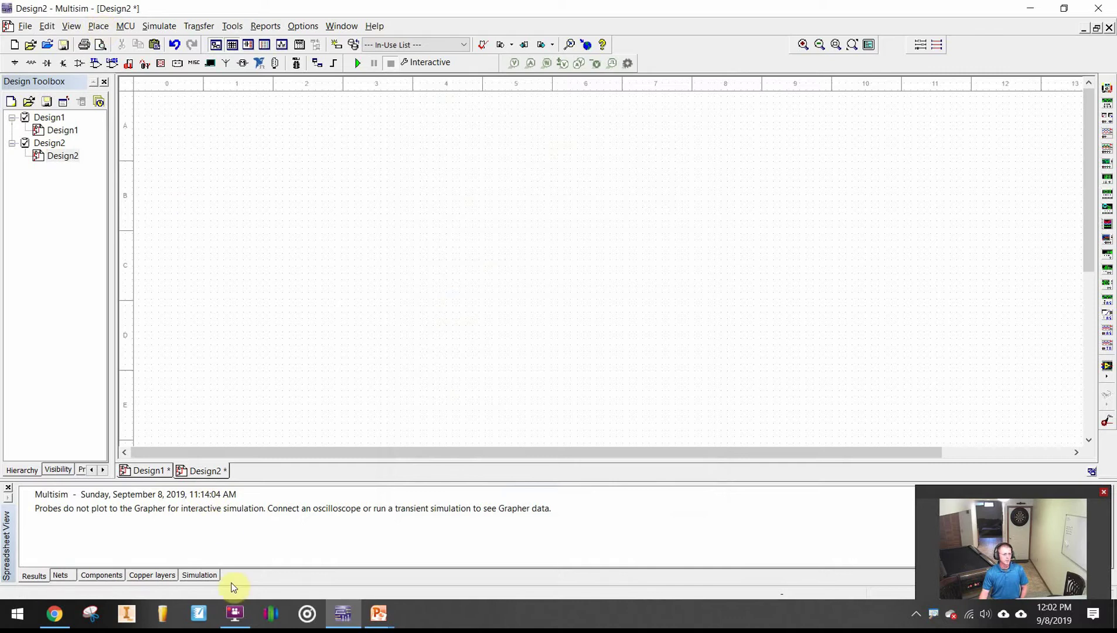
Scroll back through the inverter and AND-gate questions in the doc, then return to the Schoology tab.
{"action": "left_click", "coordinate": [56, 613]}
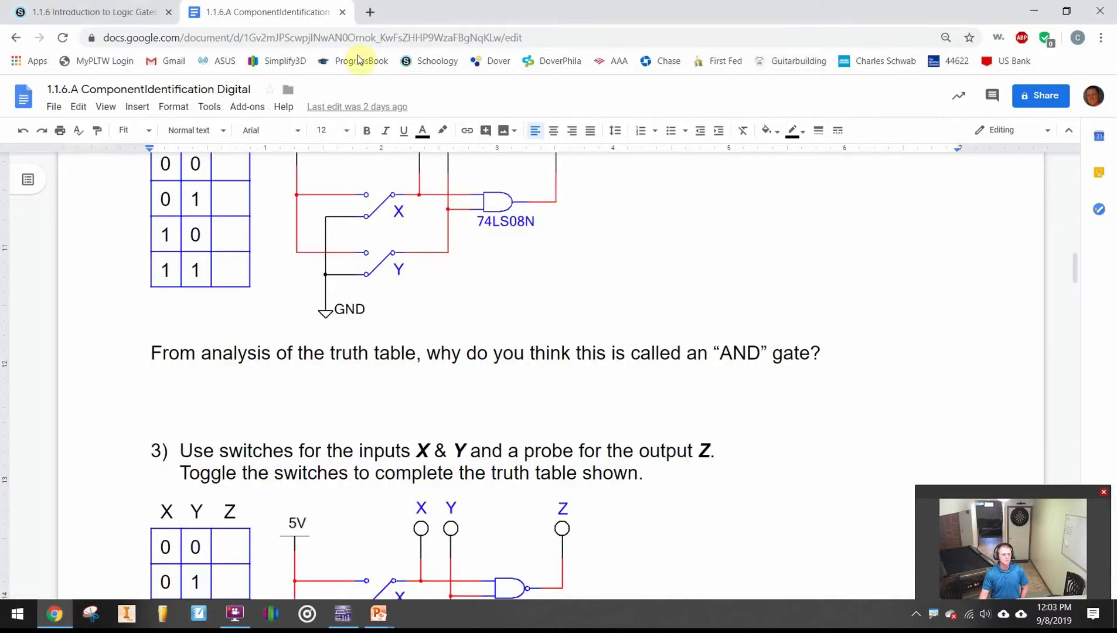
{"action": "scroll", "coordinate": [426, 206], "scroll_direction": "up", "scroll_amount": 3}
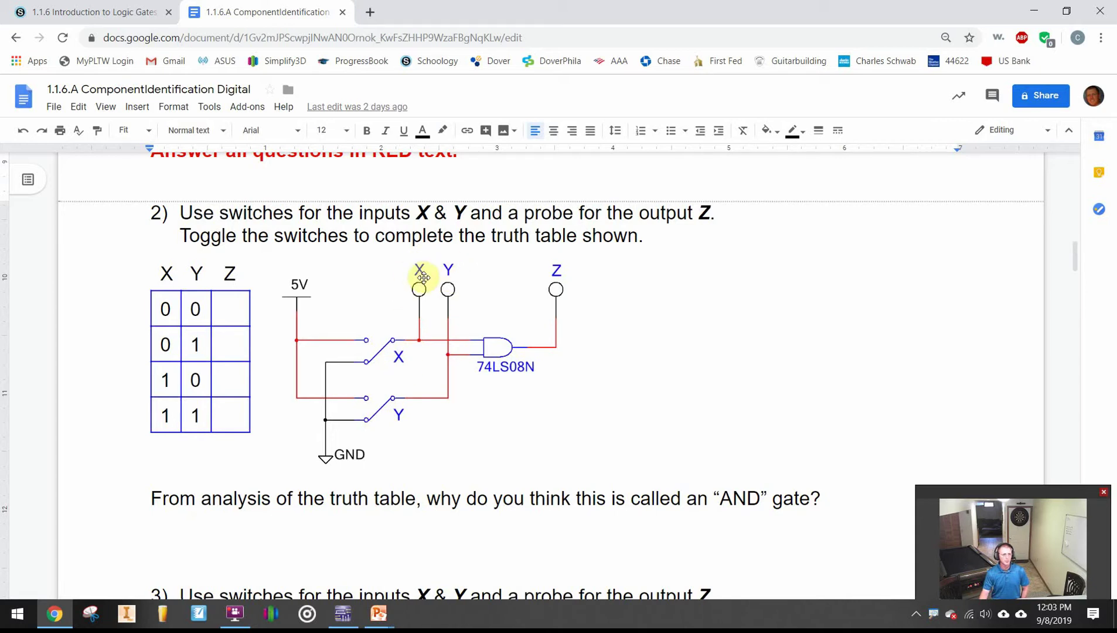
{"action": "scroll", "coordinate": [439, 279], "scroll_direction": "up", "scroll_amount": 8}
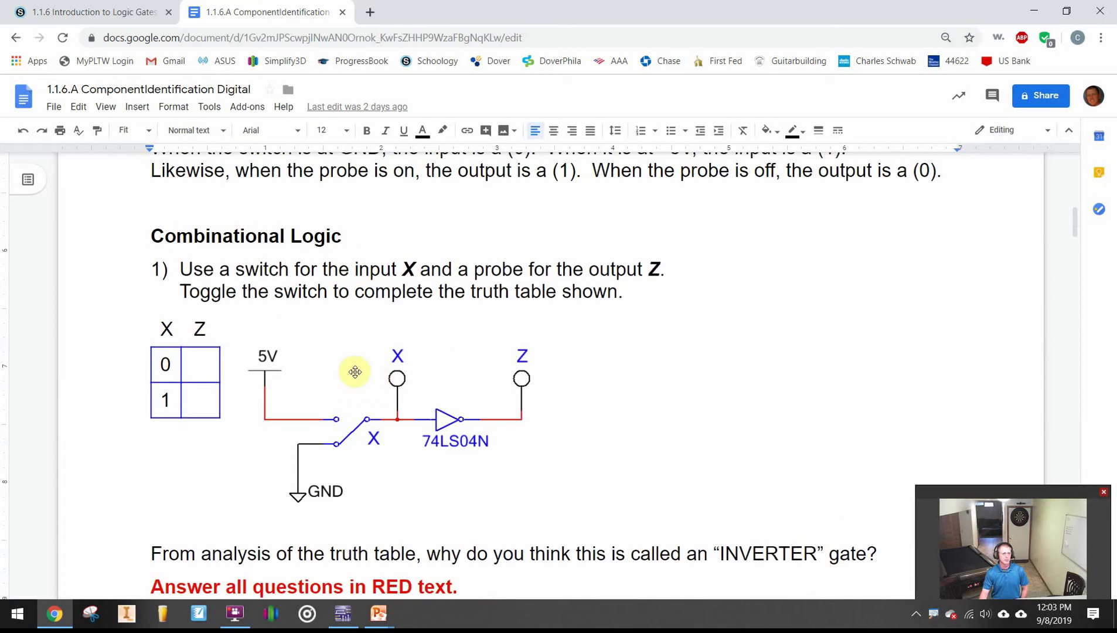
{"action": "scroll", "coordinate": [359, 367], "scroll_direction": "down", "scroll_amount": 1}
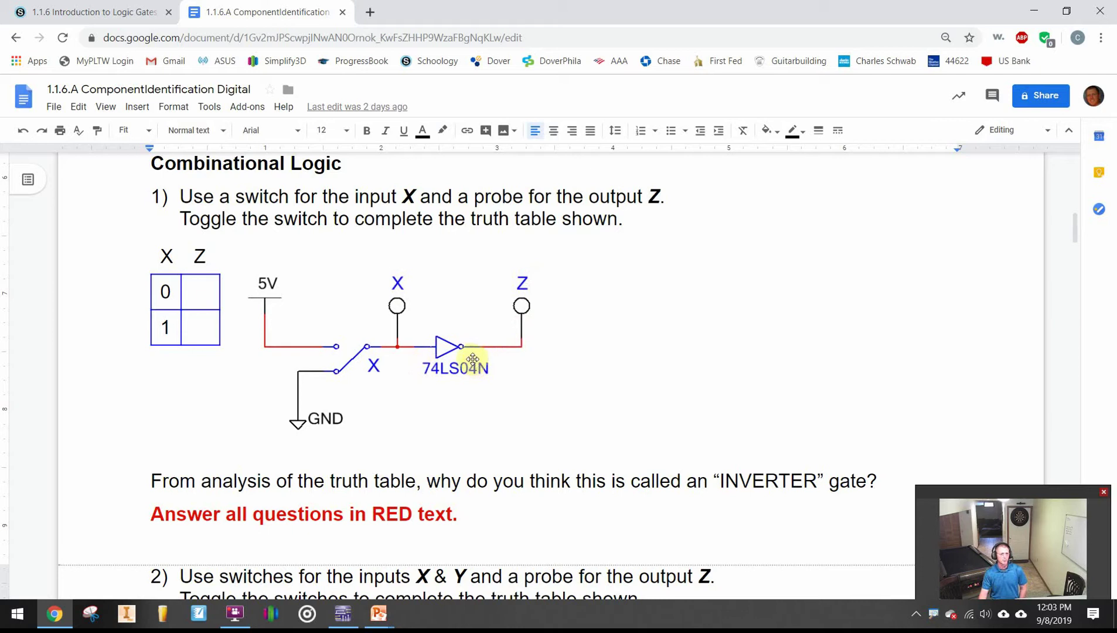
{"action": "left_click", "coordinate": [97, 10]}
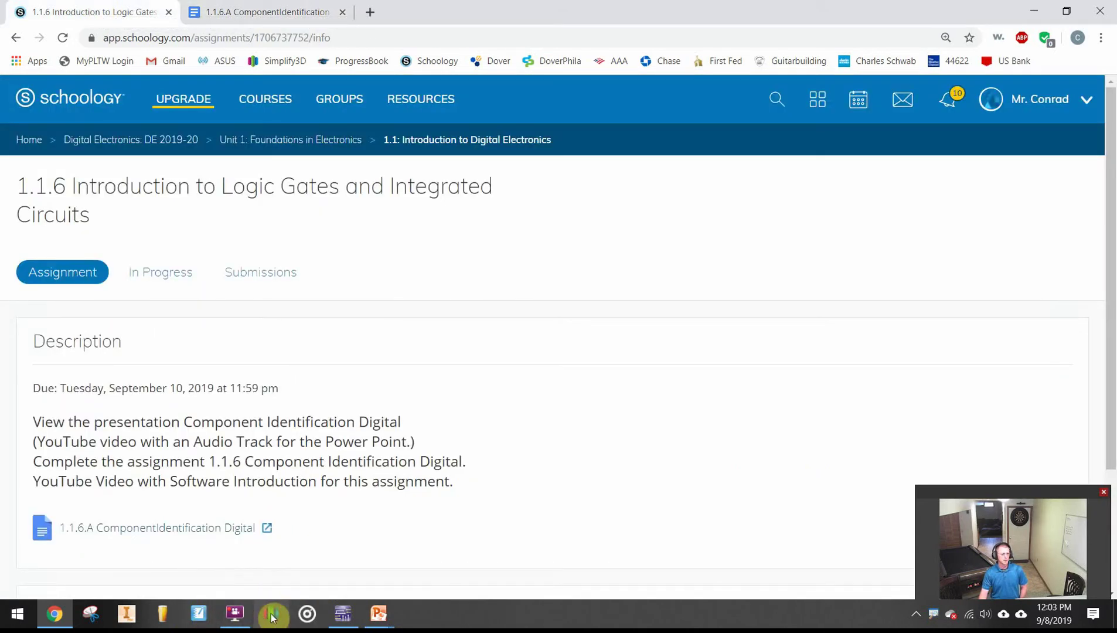
Place a 5.0 V VCC supply and a DGND ground from the Sources group on Design2.
{"action": "left_click", "coordinate": [342, 613]}
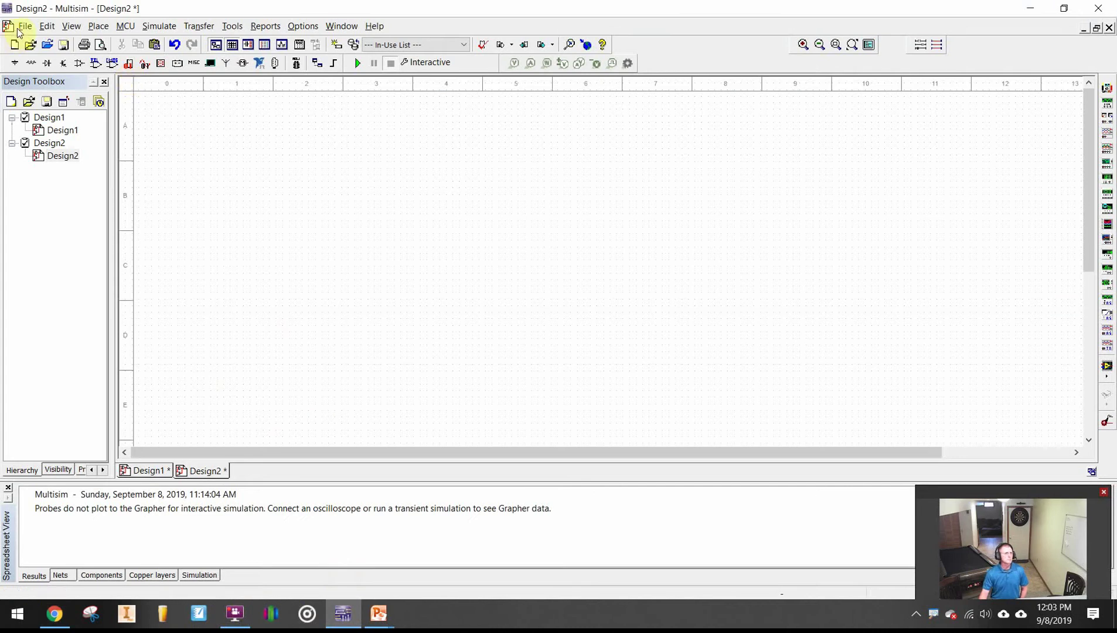
{"action": "left_click", "coordinate": [98, 26]}
{"action": "left_click", "coordinate": [112, 40]}
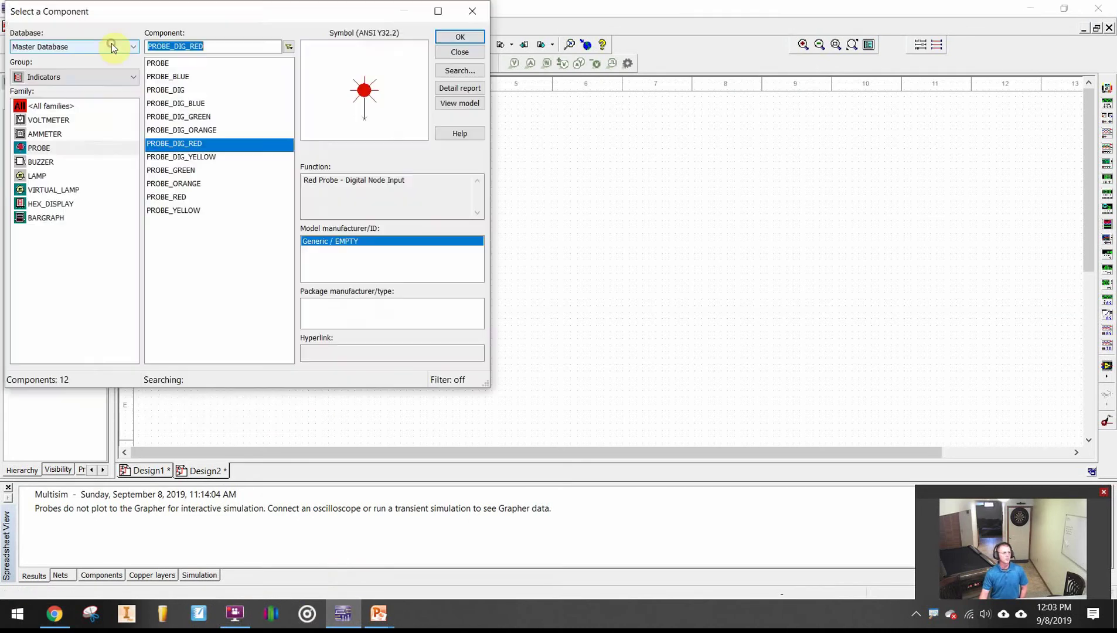
{"action": "left_click", "coordinate": [44, 77]}
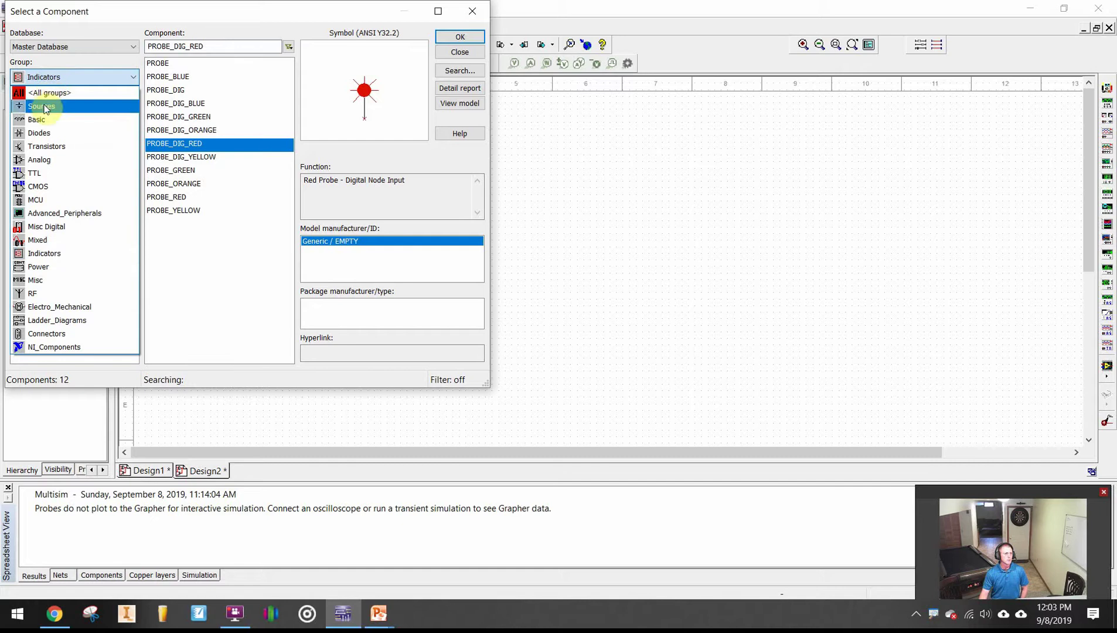
{"action": "left_click", "coordinate": [44, 108]}
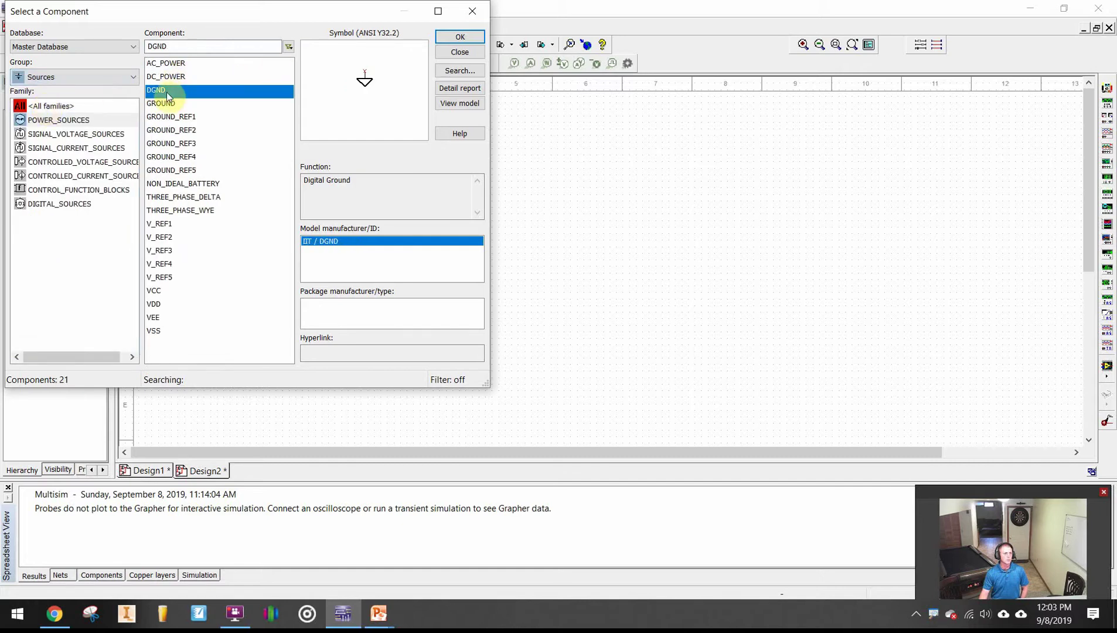
{"action": "left_click", "coordinate": [161, 295]}
{"action": "left_click", "coordinate": [459, 37]}
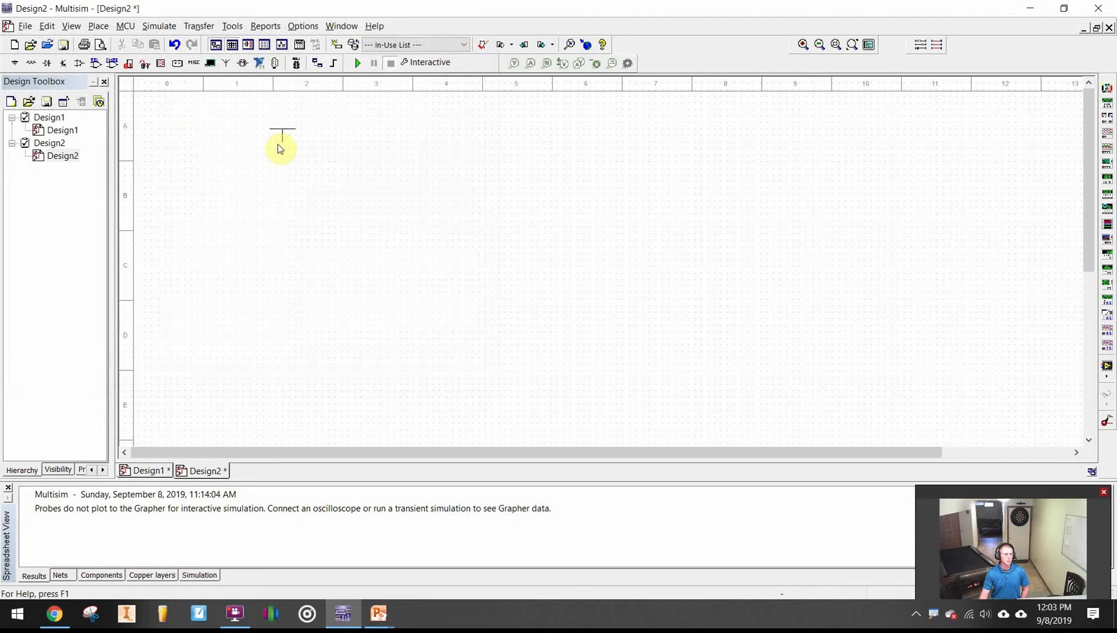
{"action": "left_click", "coordinate": [166, 130]}
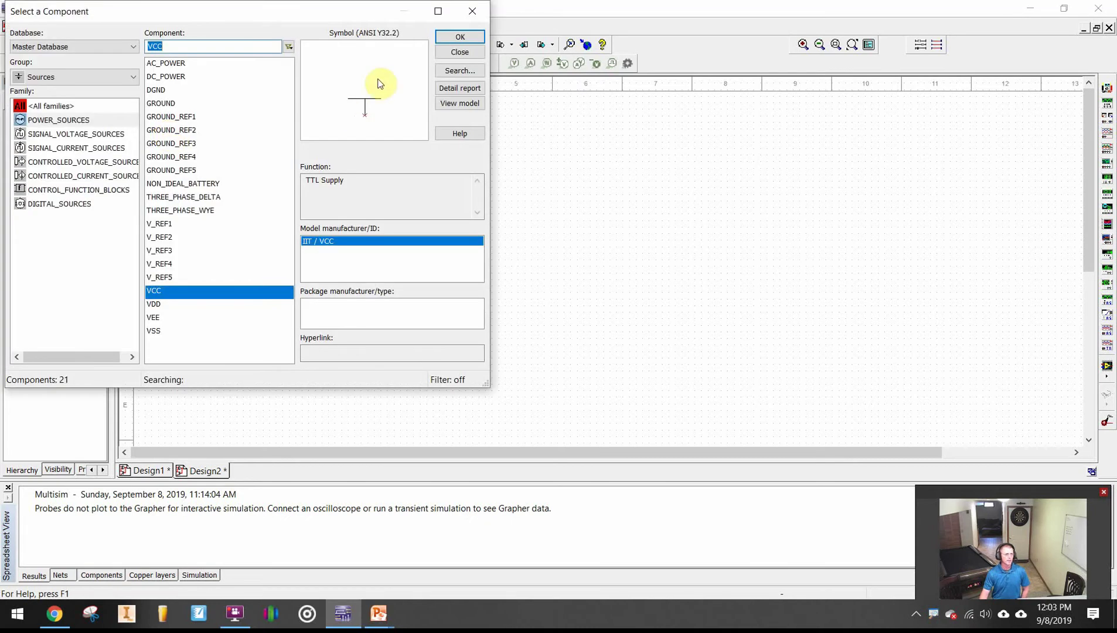
{"action": "left_click", "coordinate": [157, 90]}
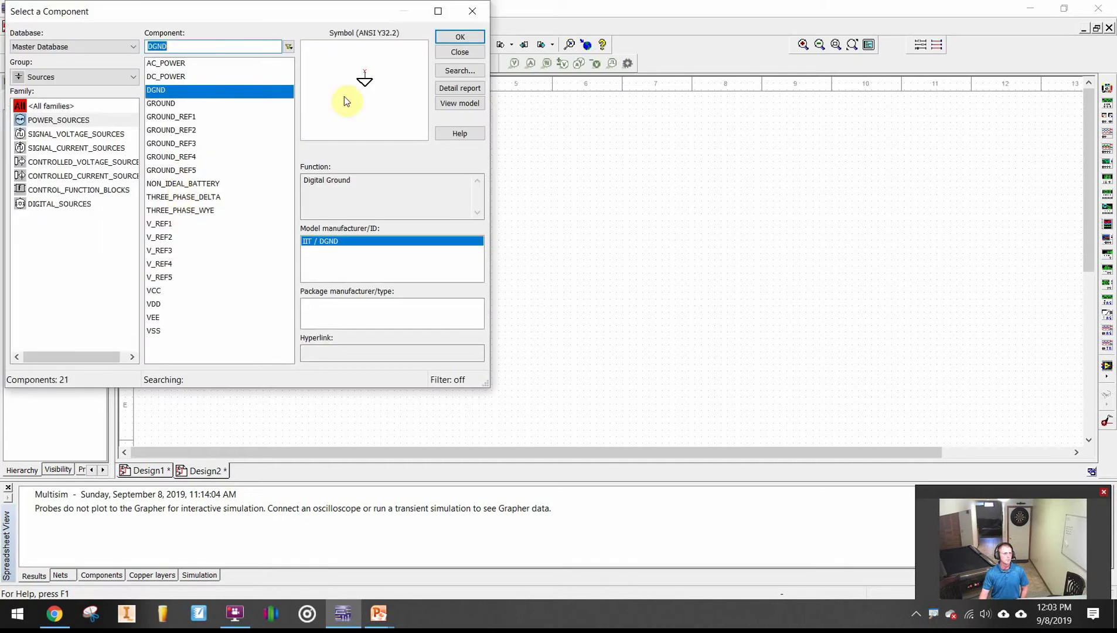
Place an SPDT switch S1 from the Basic group's SWITCH family beside the supply.
{"action": "left_click", "coordinate": [77, 83]}
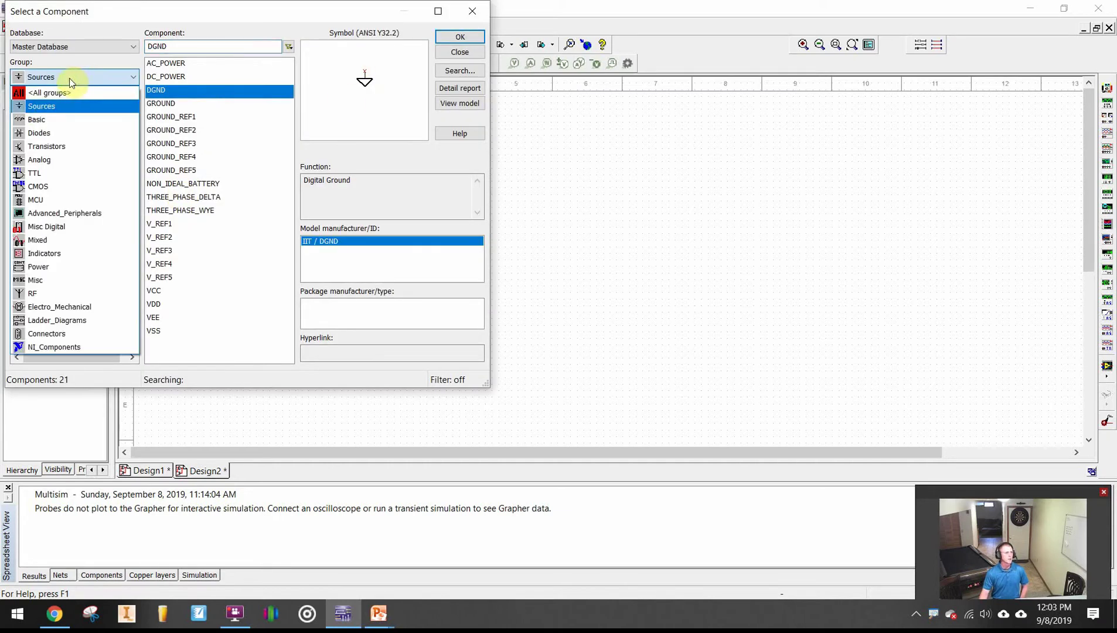
{"action": "left_click", "coordinate": [47, 120]}
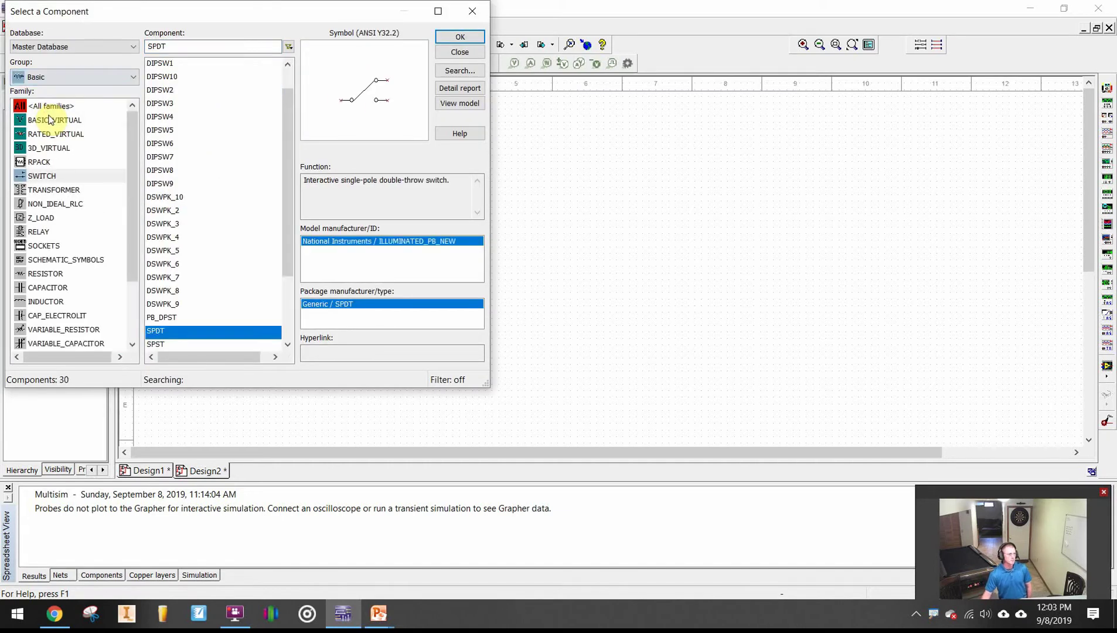
{"action": "left_click", "coordinate": [43, 178]}
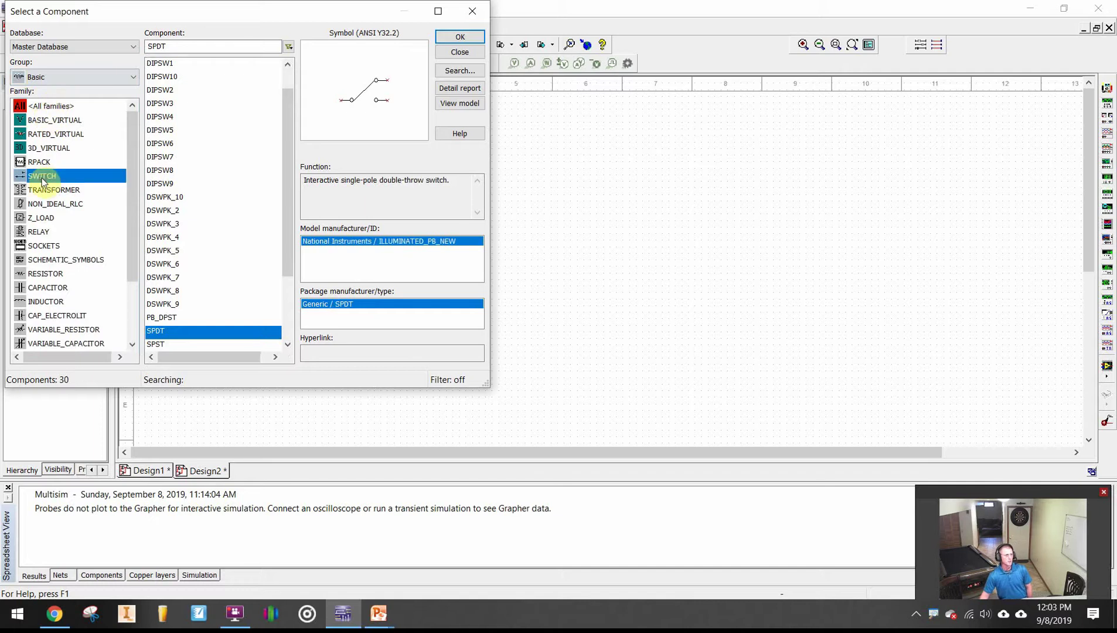
{"action": "left_click", "coordinate": [166, 332]}
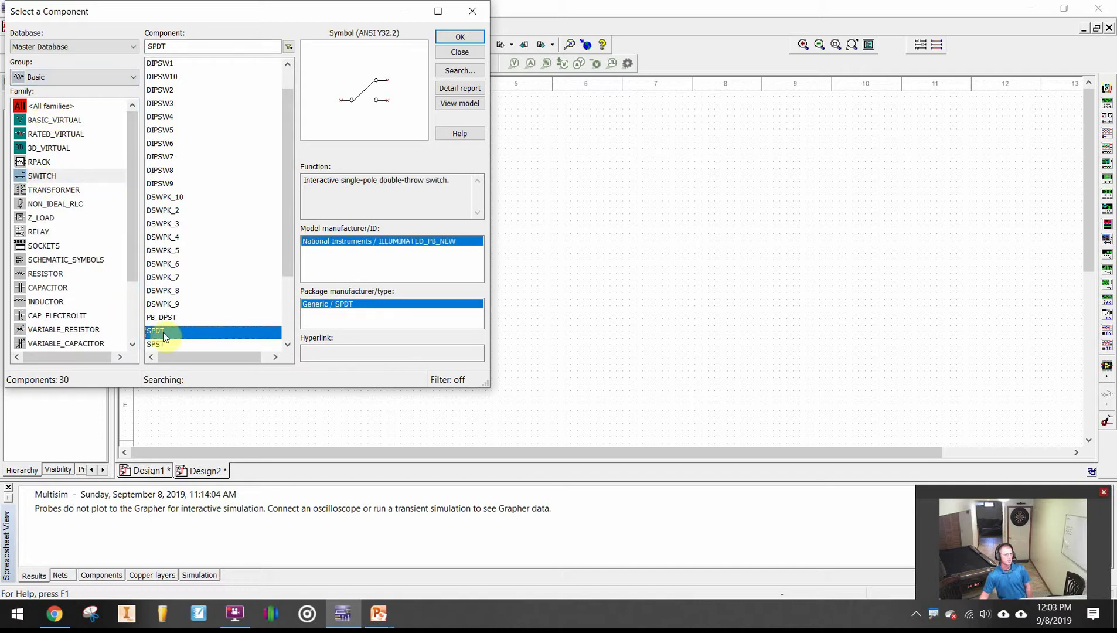
{"action": "left_click", "coordinate": [456, 37]}
{"action": "left_click", "coordinate": [264, 172]}
Close the component library and zoom in on VCC, GND and switch S1.
{"action": "left_click", "coordinate": [471, 11]}
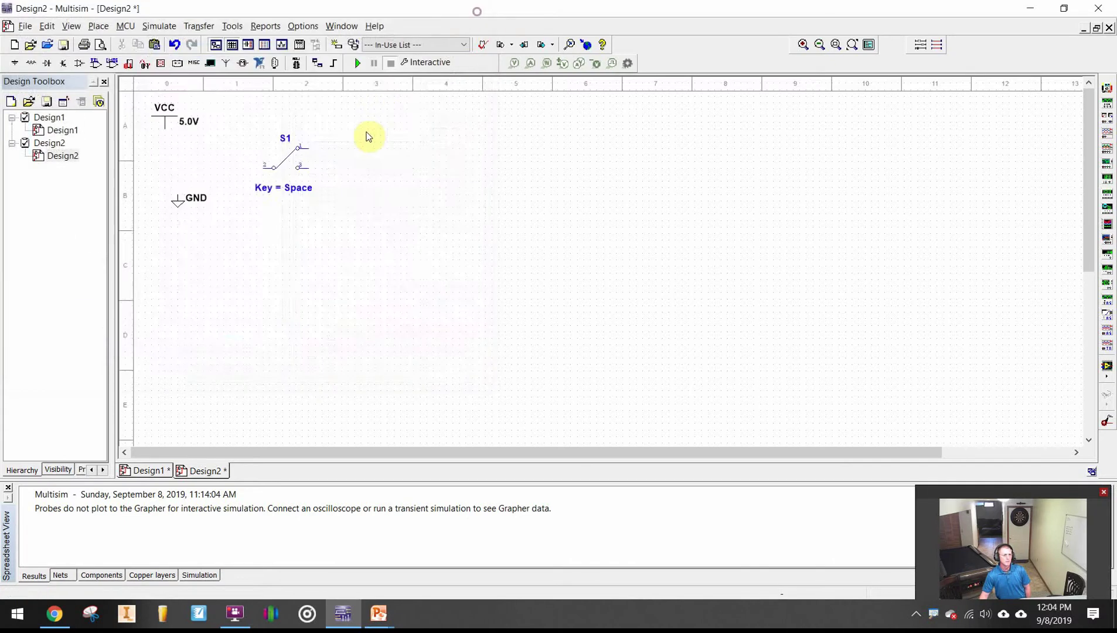
{"action": "scroll", "coordinate": [360, 138], "scroll_direction": "up", "scroll_amount": 2}
{"action": "left_click_drag", "start_coordinate": [501, 251], "coordinate": [580, 284]}
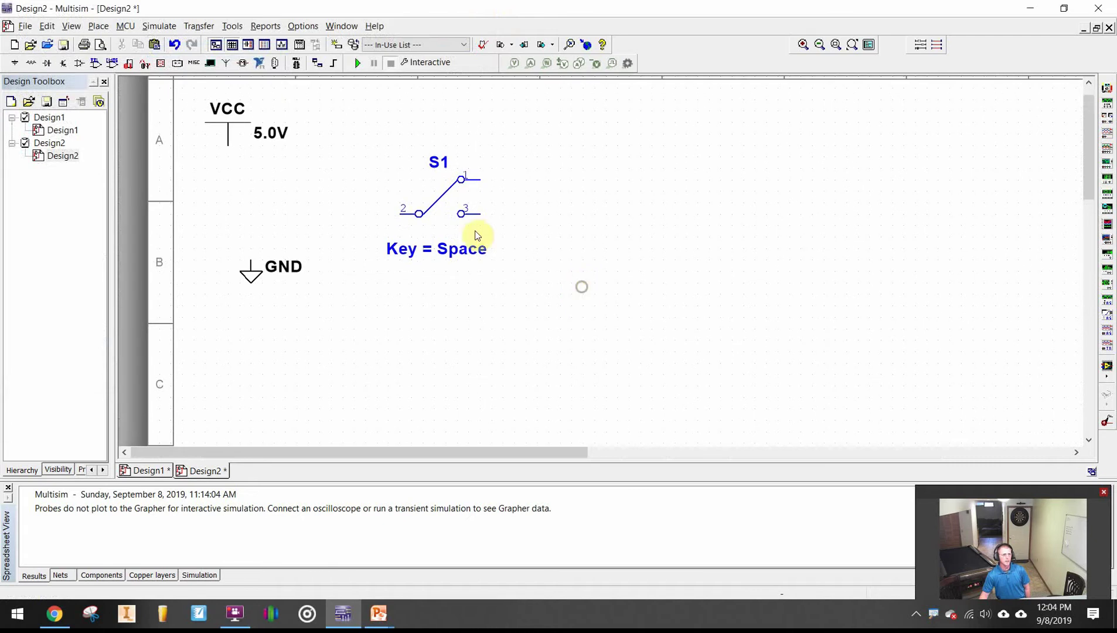
Set switch S1's Key for toggle to X on its Value properties tab.
{"action": "left_click", "coordinate": [485, 208]}
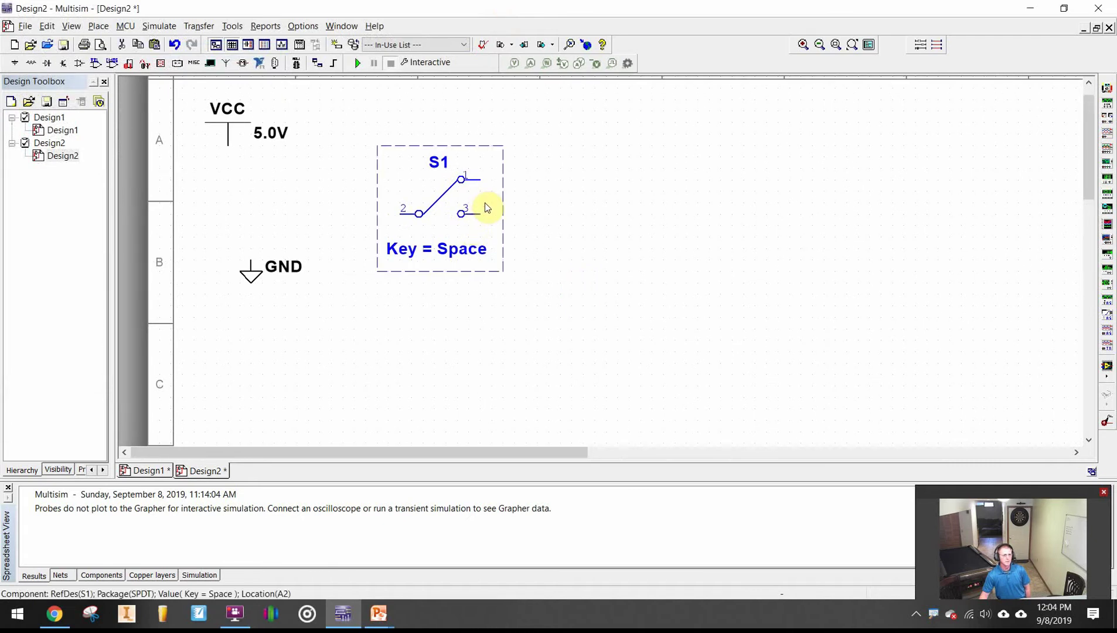
{"action": "right_click", "coordinate": [485, 207]}
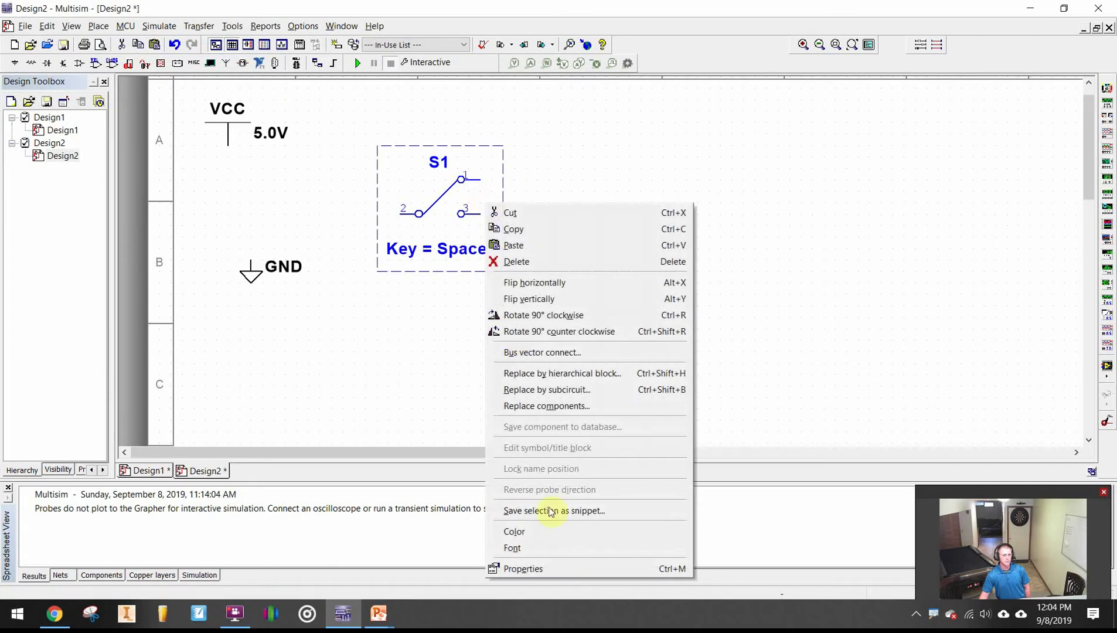
{"action": "left_click", "coordinate": [538, 568]}
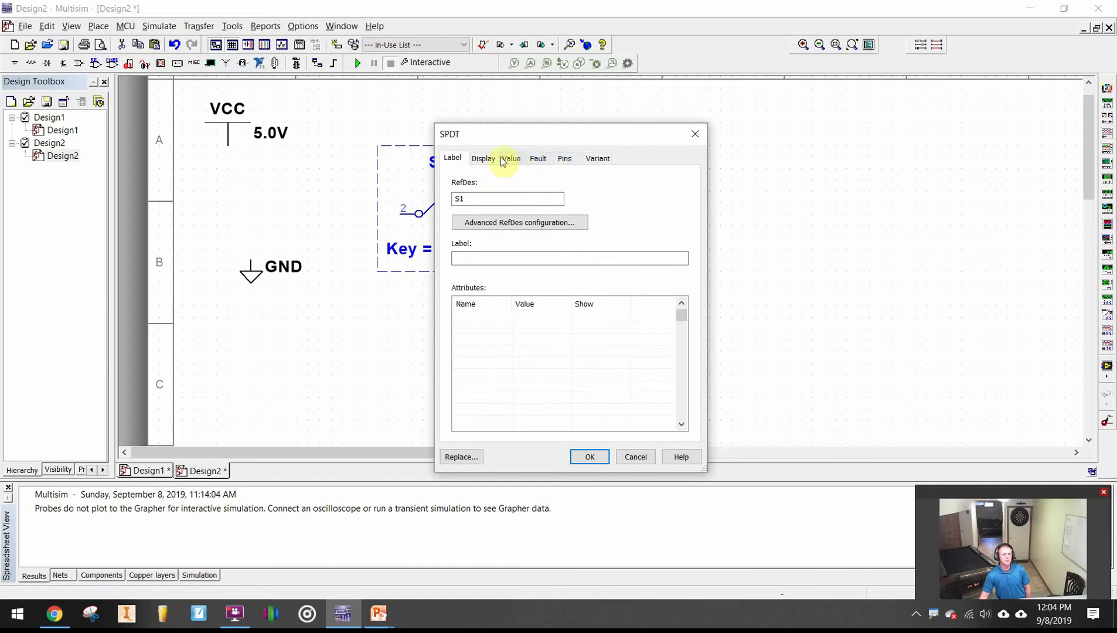
{"action": "left_click", "coordinate": [511, 158]}
{"action": "left_click", "coordinate": [610, 181]}
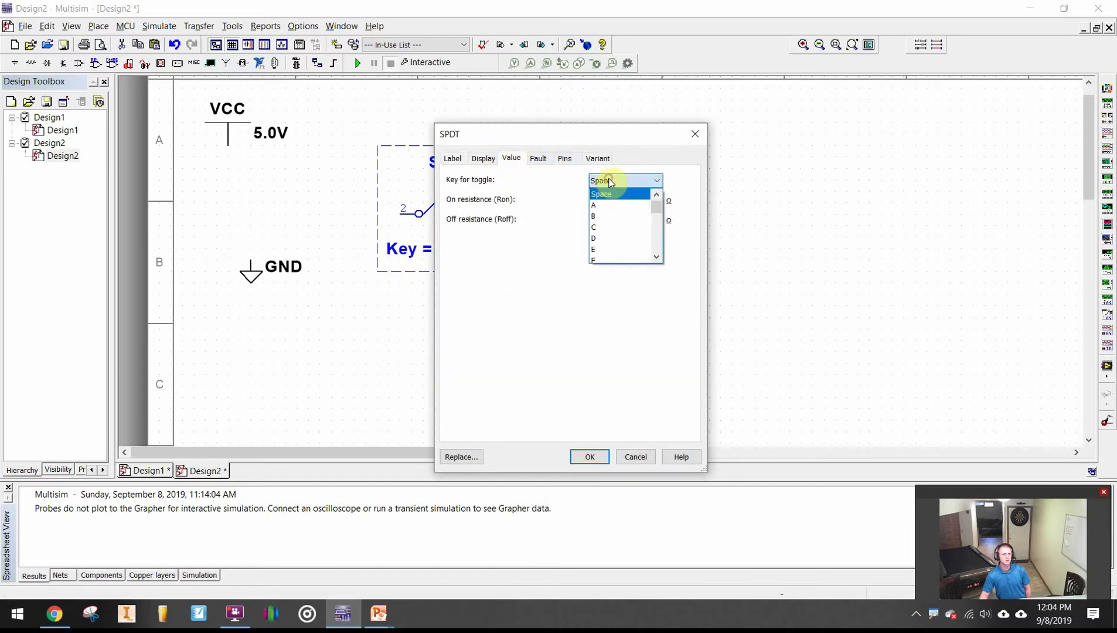
{"action": "scroll", "coordinate": [607, 249], "scroll_direction": "down", "scroll_amount": 3}
{"action": "scroll", "coordinate": [606, 241], "scroll_direction": "down", "scroll_amount": 3}
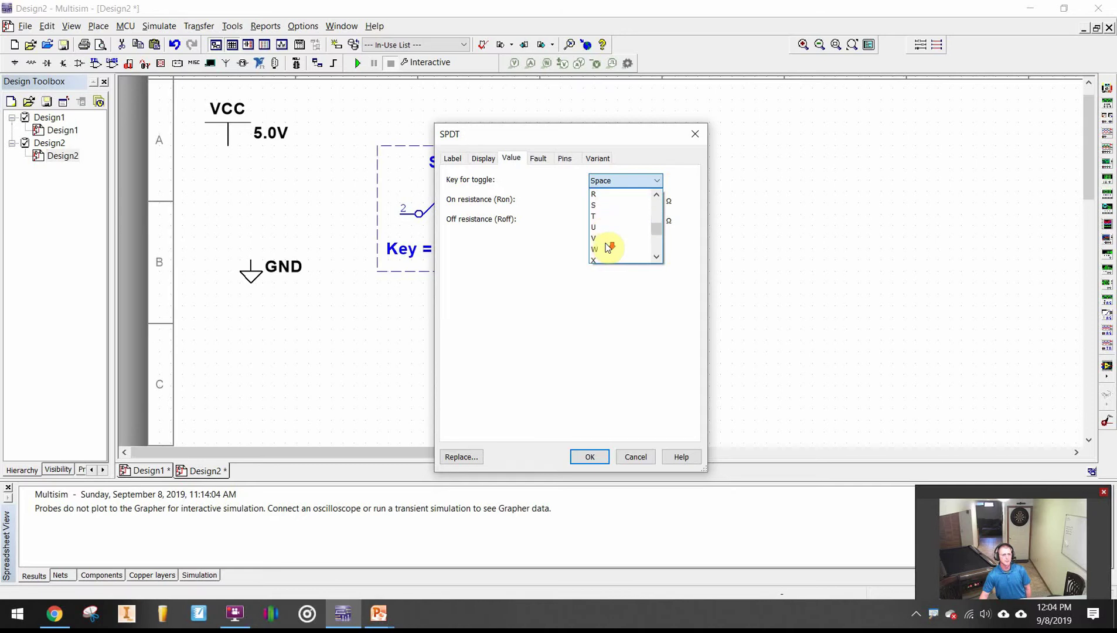
{"action": "scroll", "coordinate": [602, 207], "scroll_direction": "down", "scroll_amount": 3}
{"action": "left_click", "coordinate": [598, 253]}
{"action": "left_click", "coordinate": [622, 182]}
{"action": "key", "text": "x"}
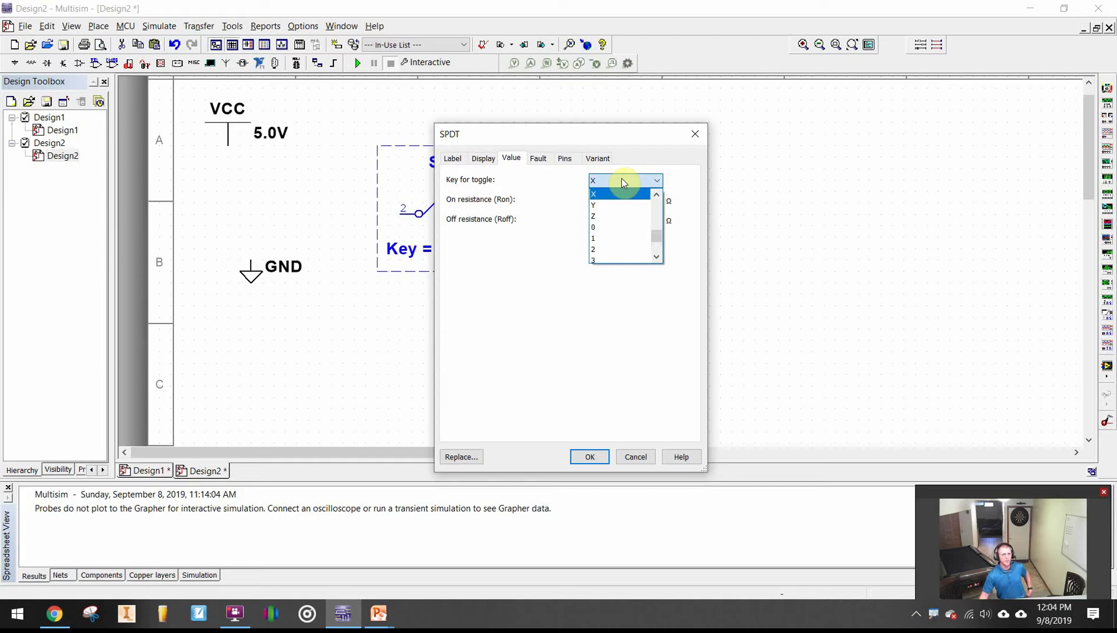
{"action": "left_click", "coordinate": [596, 175]}
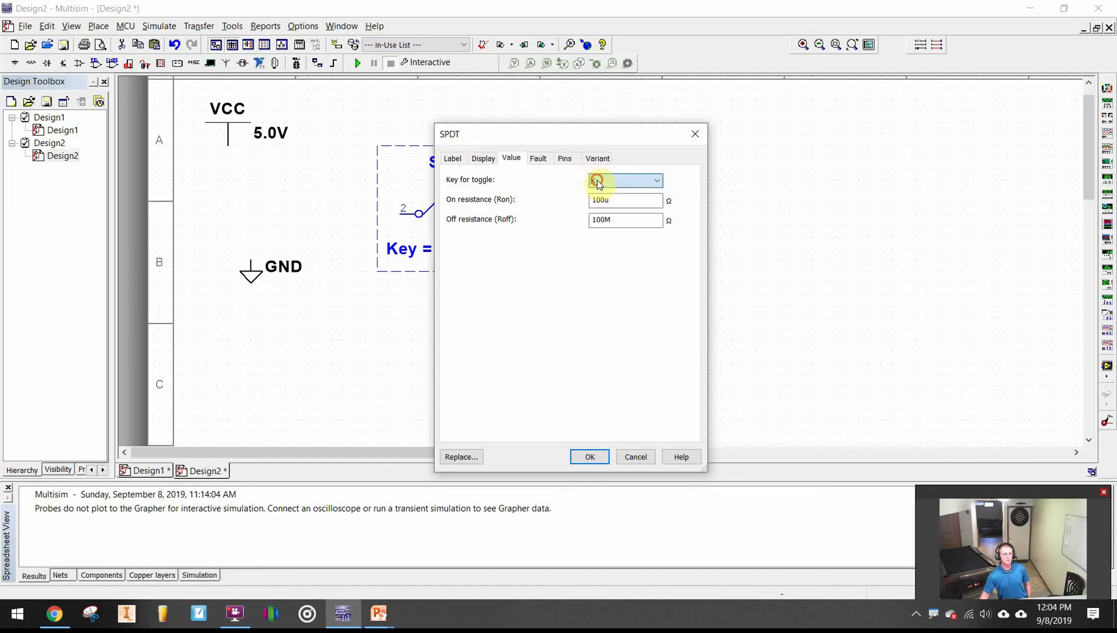
Confirm the X toggle key, then flip S1 horizontally so pins 1 and 3 face VCC.
{"action": "left_click", "coordinate": [591, 457]}
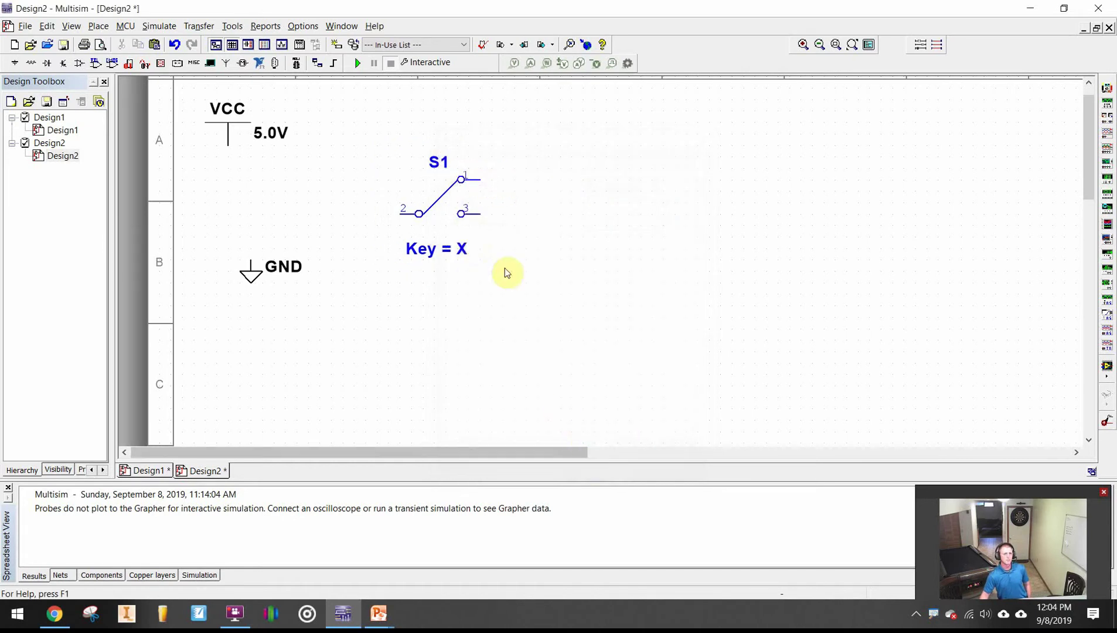
{"action": "left_click", "coordinate": [481, 229]}
{"action": "right_click", "coordinate": [480, 229]}
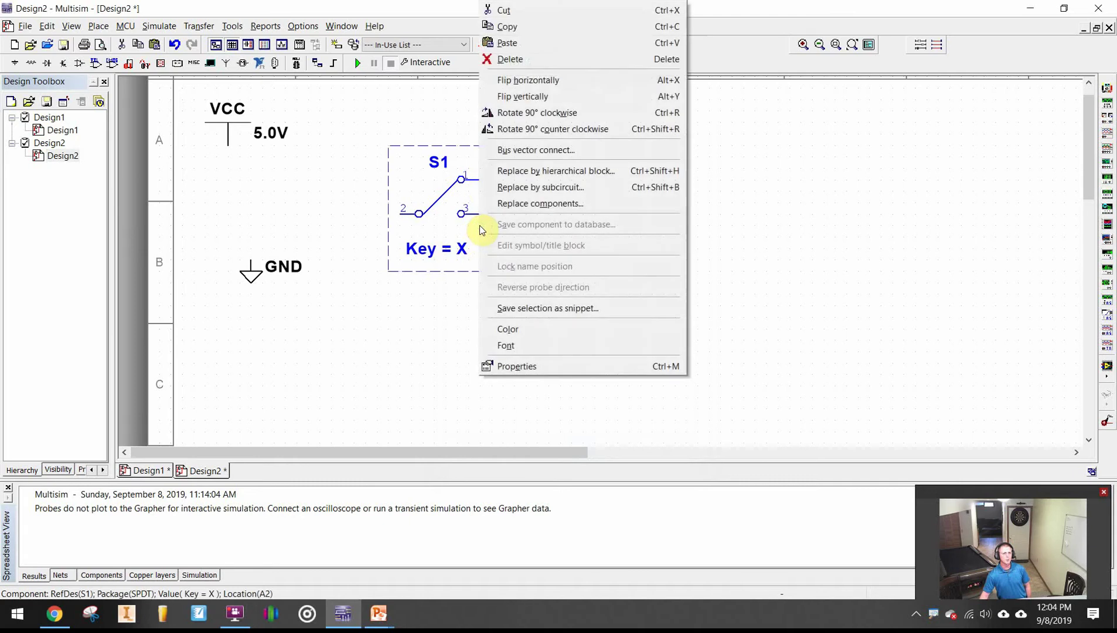
{"action": "left_click", "coordinate": [531, 80]}
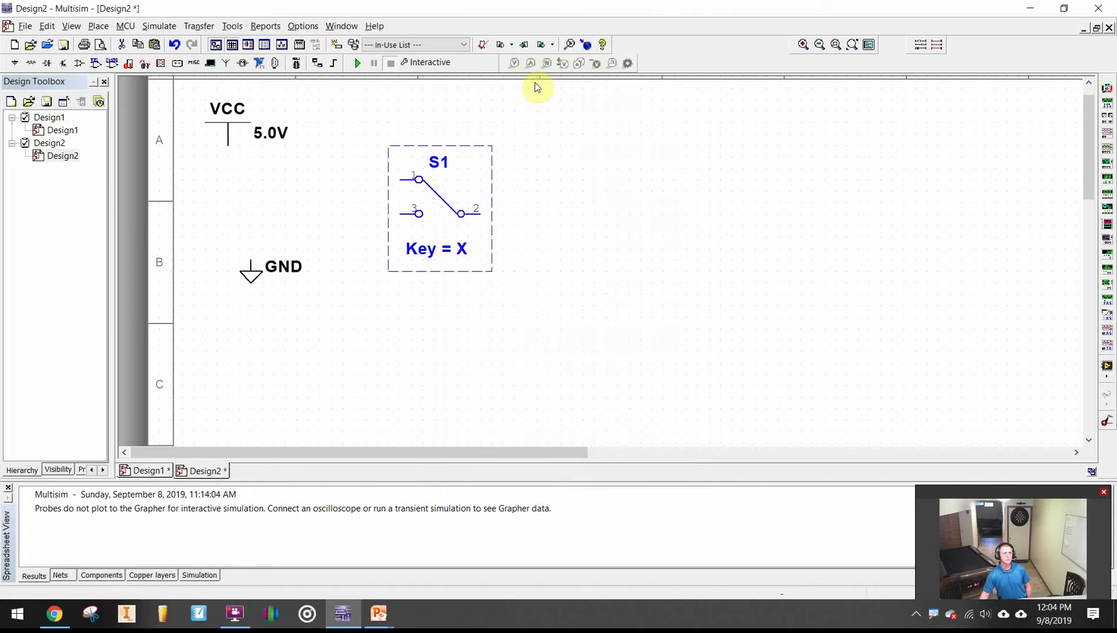
{"action": "left_click", "coordinate": [631, 175]}
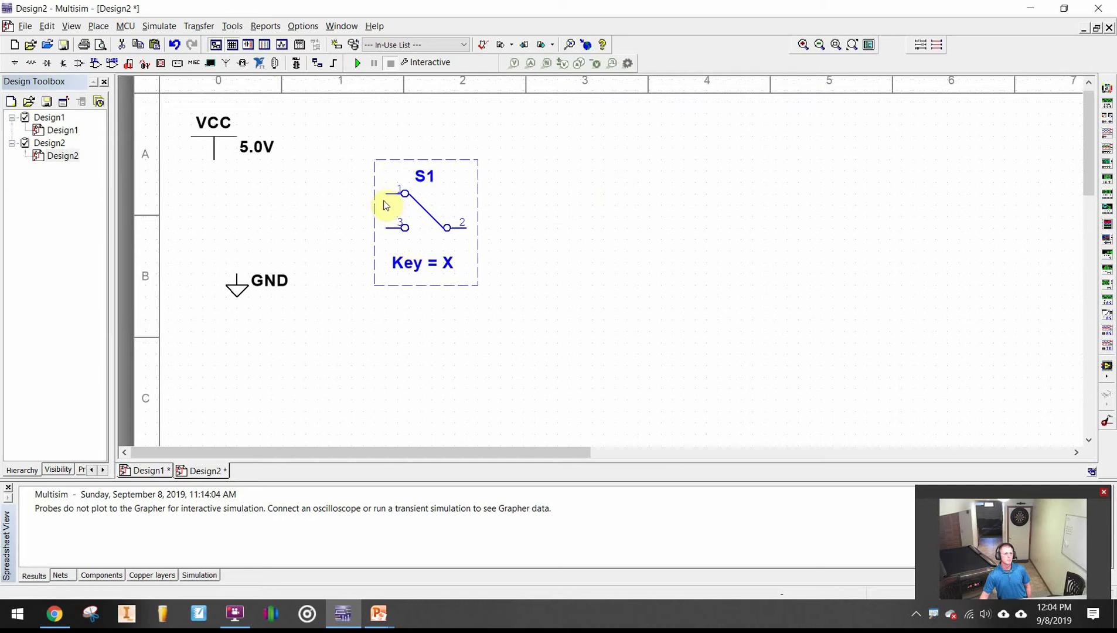
{"action": "left_click", "coordinate": [385, 192]}
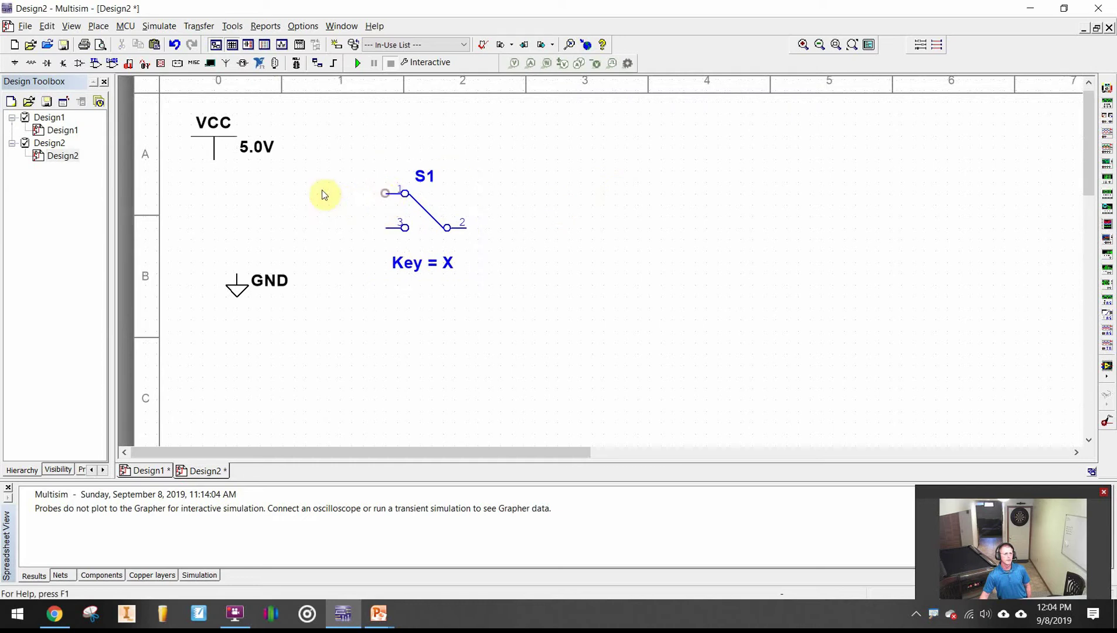
Wire S1's pin 1 to VCC and pin 3 to GND.
{"action": "left_click", "coordinate": [386, 193]}
{"action": "left_click", "coordinate": [216, 164]}
{"action": "left_click", "coordinate": [385, 230]}
{"action": "left_click", "coordinate": [236, 271]}
Change the ground wire's net color to black.
{"action": "left_click", "coordinate": [286, 228]}
{"action": "right_click", "coordinate": [286, 228]}
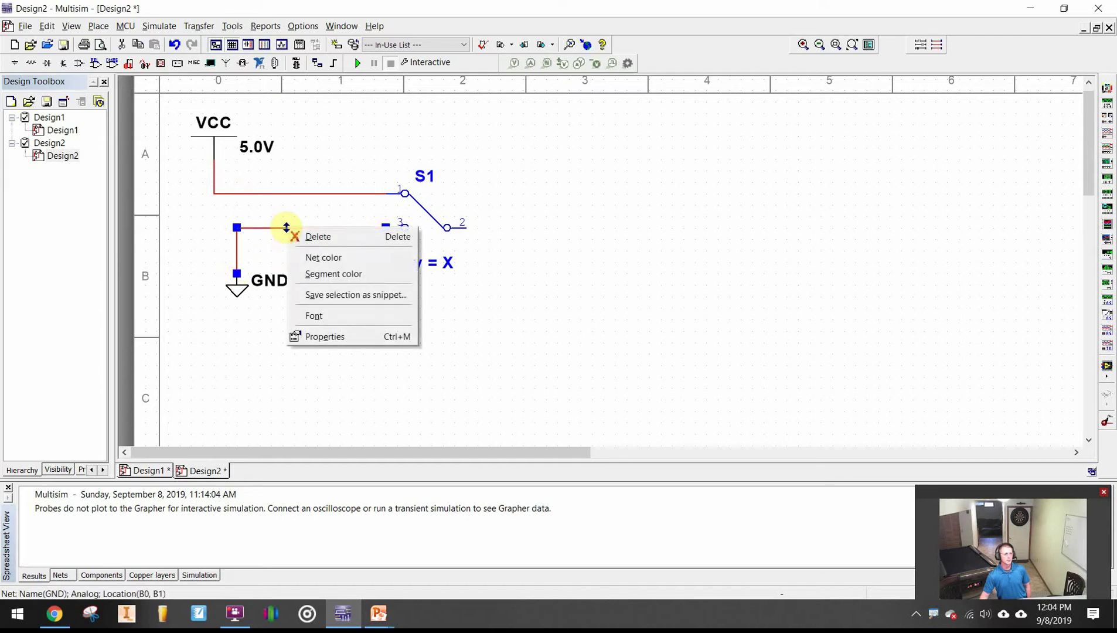
{"action": "left_click", "coordinate": [324, 256]}
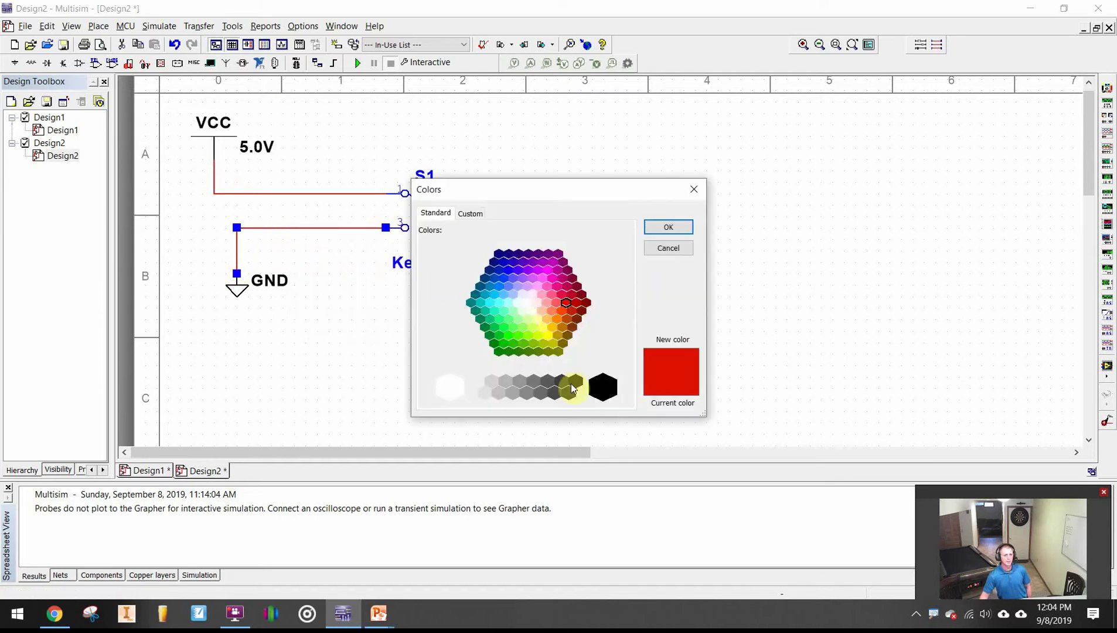
{"action": "left_click", "coordinate": [601, 387]}
{"action": "left_click", "coordinate": [679, 227]}
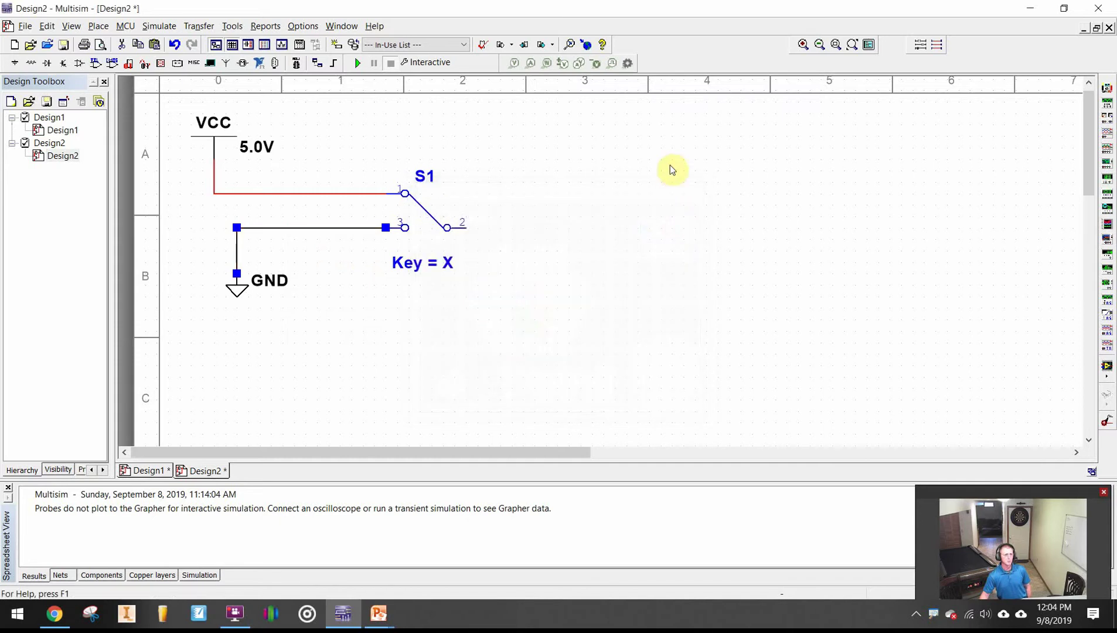
{"action": "left_click", "coordinate": [651, 212]}
{"action": "scroll", "coordinate": [598, 207], "scroll_direction": "up", "scroll_amount": 1}
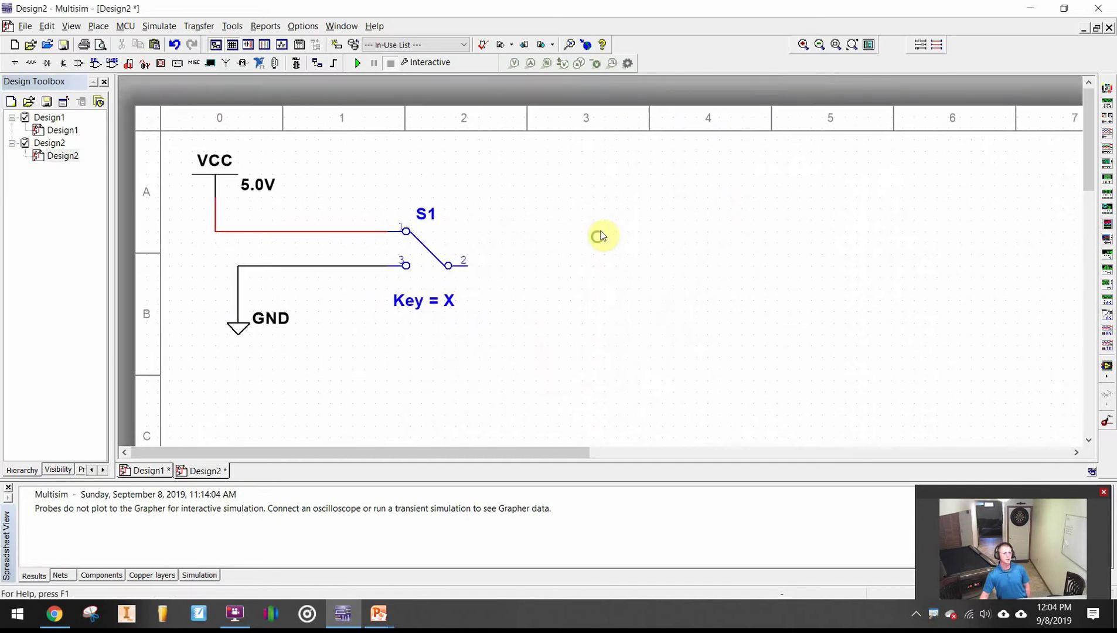
{"action": "scroll", "coordinate": [622, 253], "scroll_direction": "up", "scroll_amount": 1}
{"action": "left_click_drag", "start_coordinate": [580, 303], "coordinate": [646, 319]}
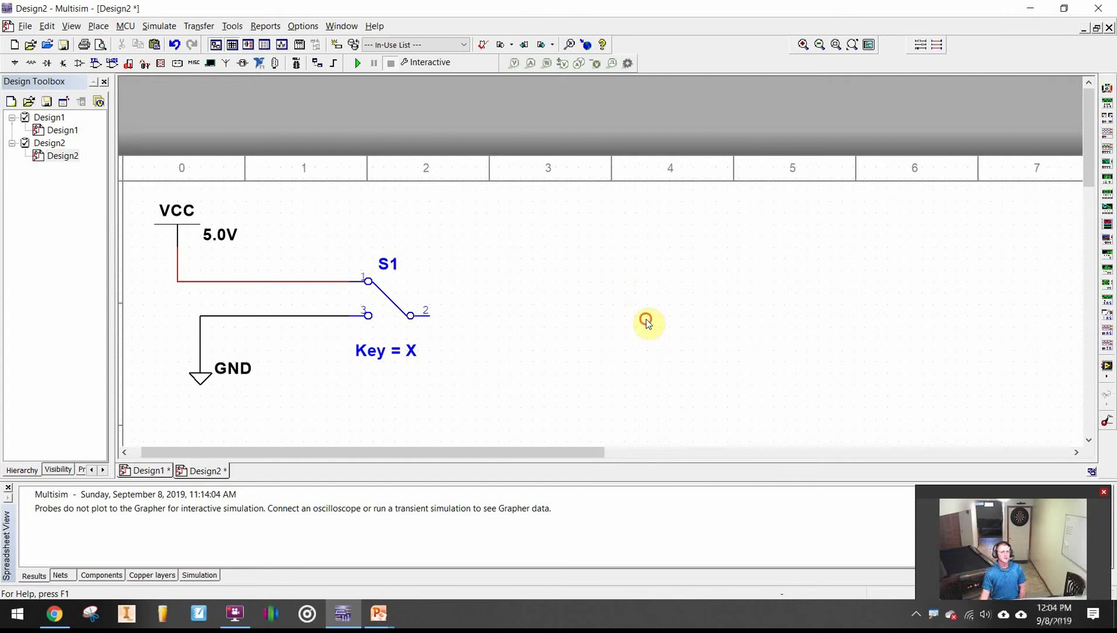
Open the component browser and switch to the TTL group.
{"action": "left_click", "coordinate": [99, 26]}
{"action": "left_click", "coordinate": [116, 40]}
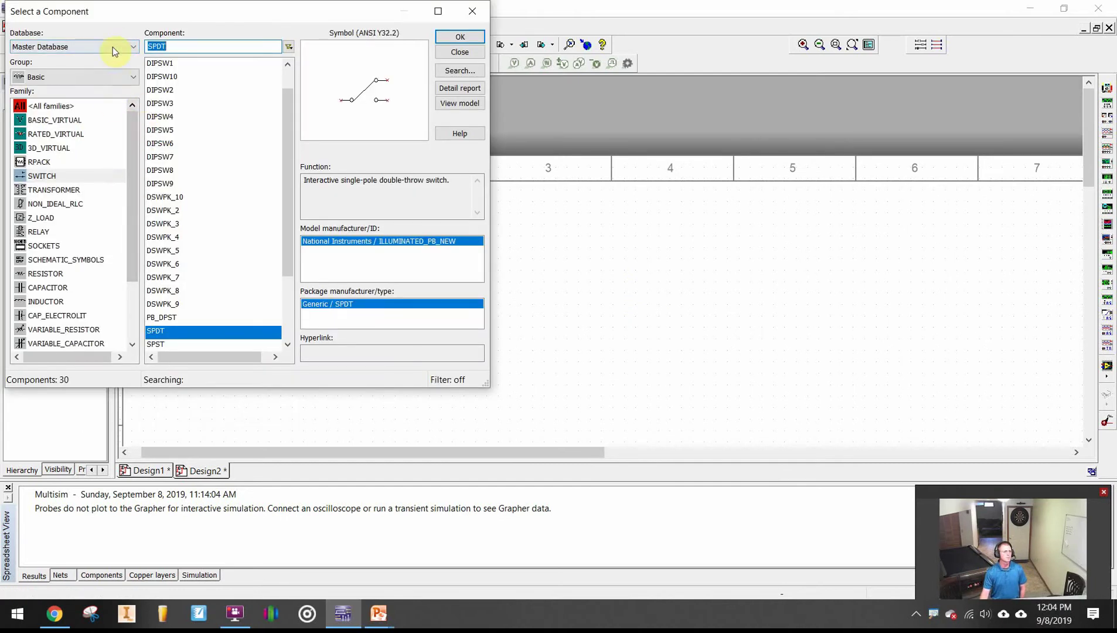
{"action": "left_click", "coordinate": [113, 77]}
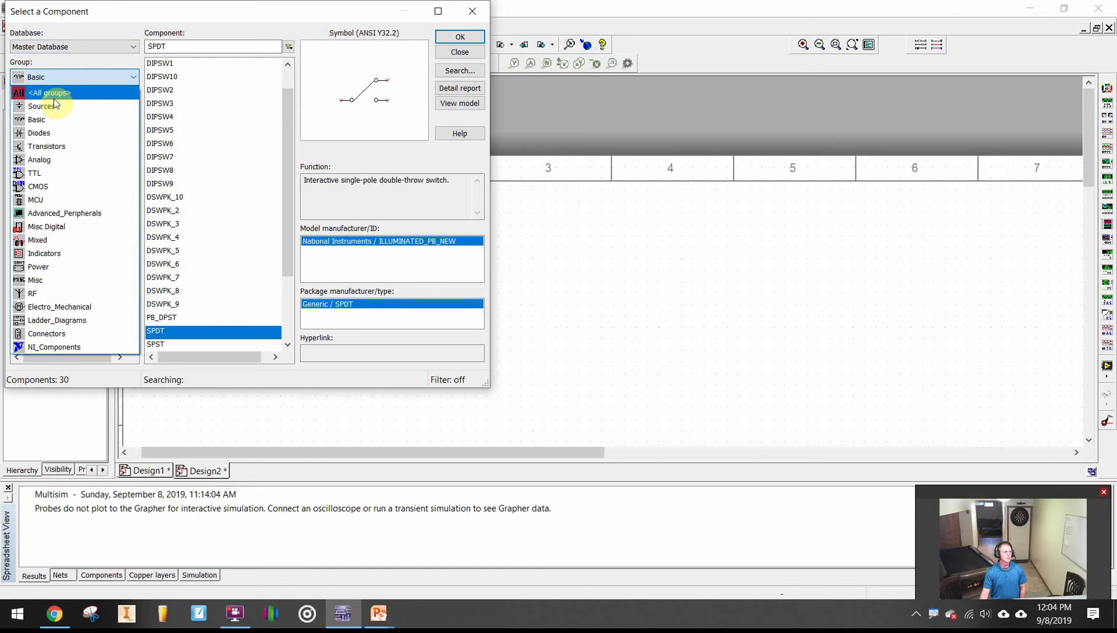
{"action": "left_click", "coordinate": [61, 165]}
Change the part number filter to 74LS04, searching all TTL families.
{"action": "left_click", "coordinate": [160, 46]}
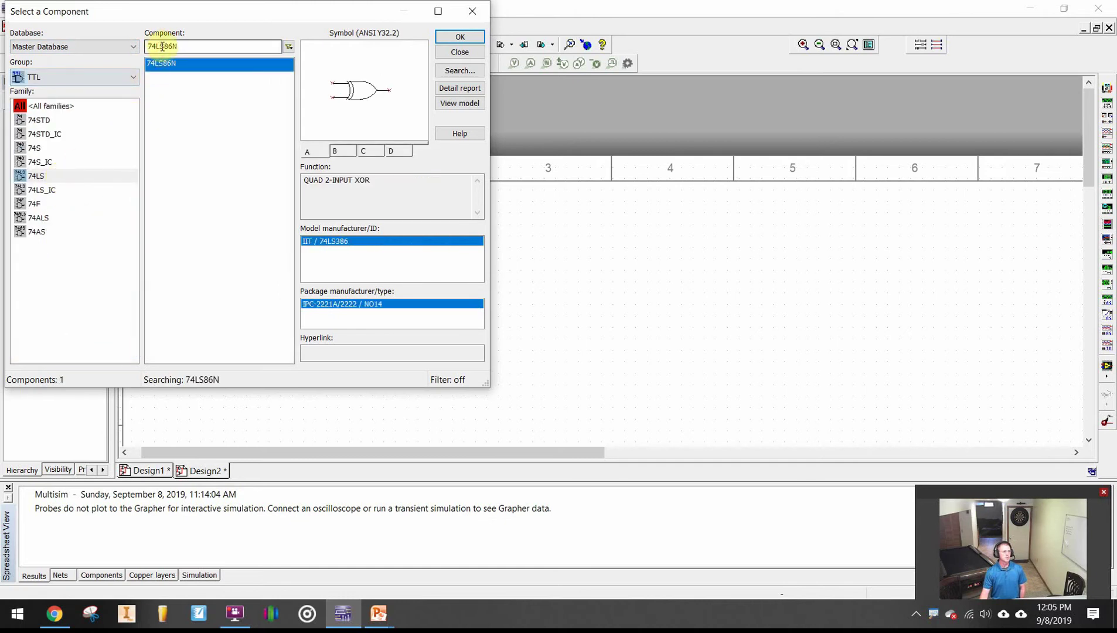
{"action": "left_click_drag", "start_coordinate": [162, 46], "coordinate": [172, 48]}
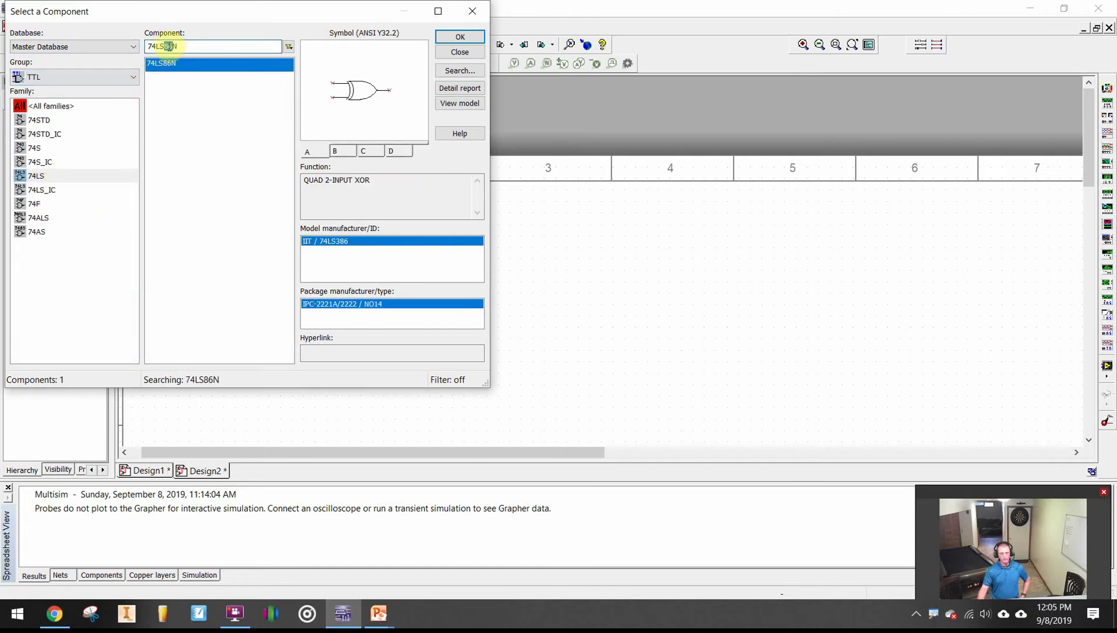
{"action": "type", "text": "04"}
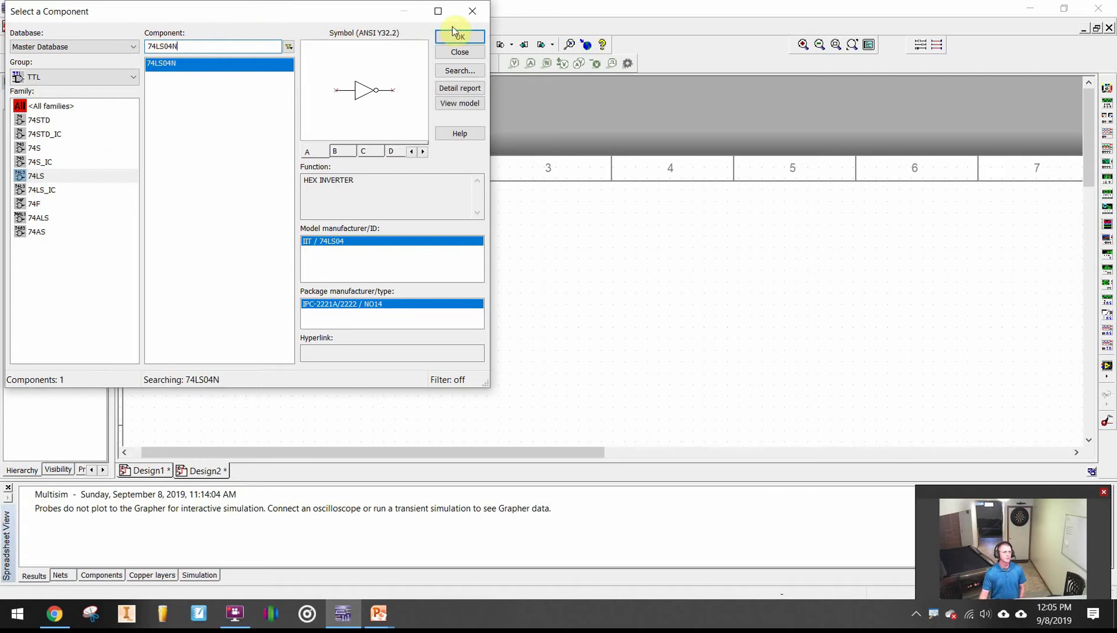
{"action": "key", "text": "BackSpace"}
{"action": "key", "text": "BackSpace"}
{"action": "type", "text": "8"}
{"action": "left_click", "coordinate": [59, 106]}
{"action": "left_click", "coordinate": [187, 47]}
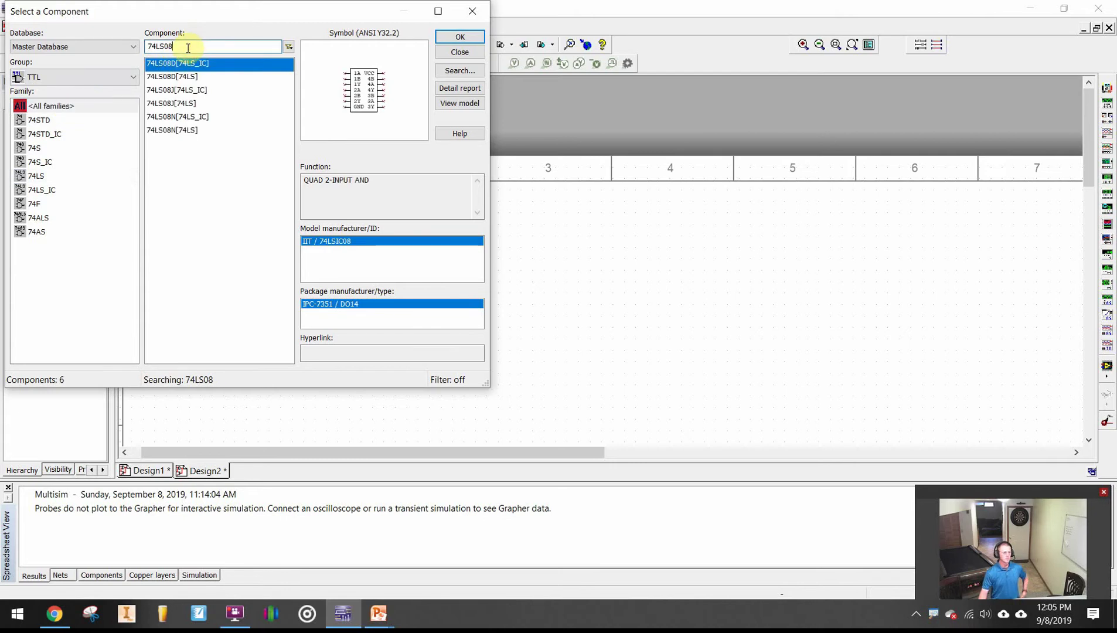
{"action": "key", "text": "BackSpace"}
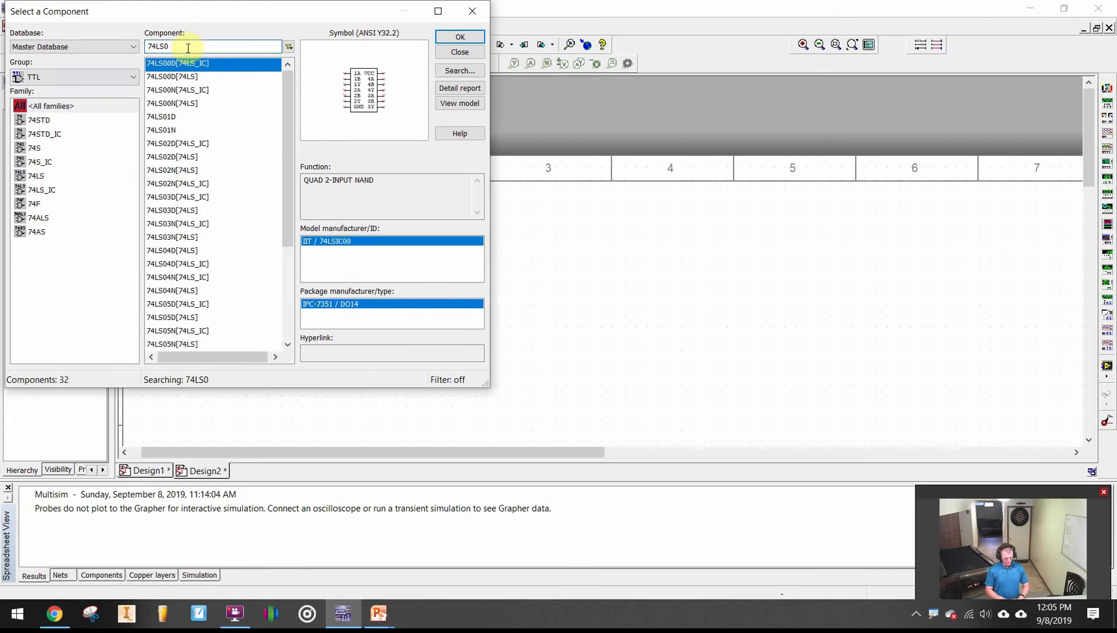
{"action": "type", "text": "4"}
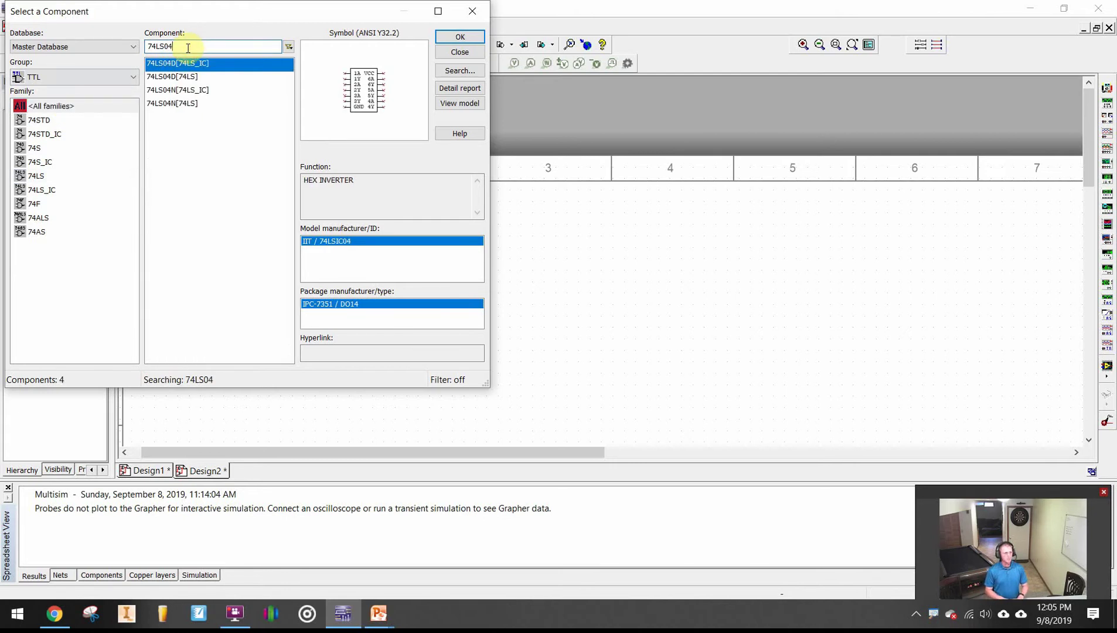
Compare the 74LS04 variants and accept 74LS04N[74LS] for placement.
{"action": "left_click", "coordinate": [174, 109]}
{"action": "left_click", "coordinate": [177, 82]}
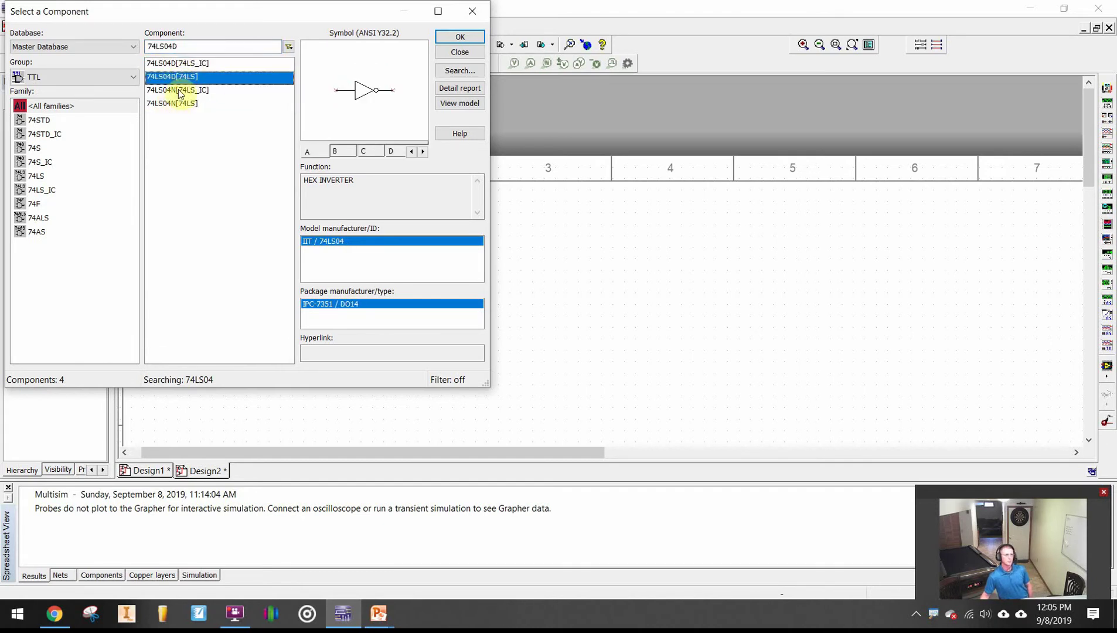
{"action": "left_click", "coordinate": [189, 91]}
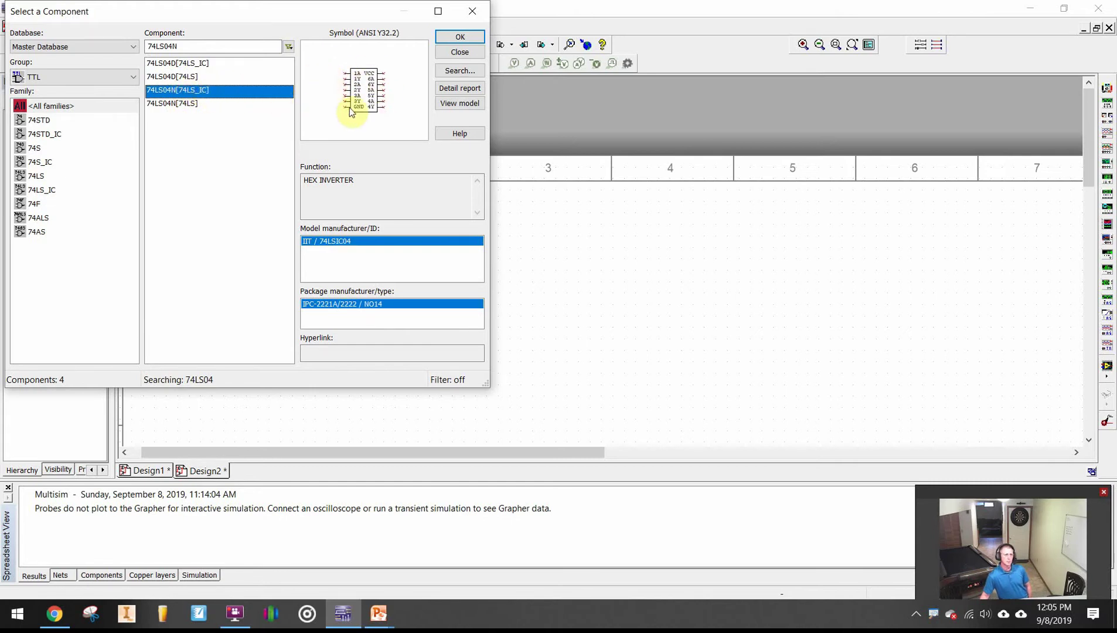
{"action": "left_click", "coordinate": [188, 105]}
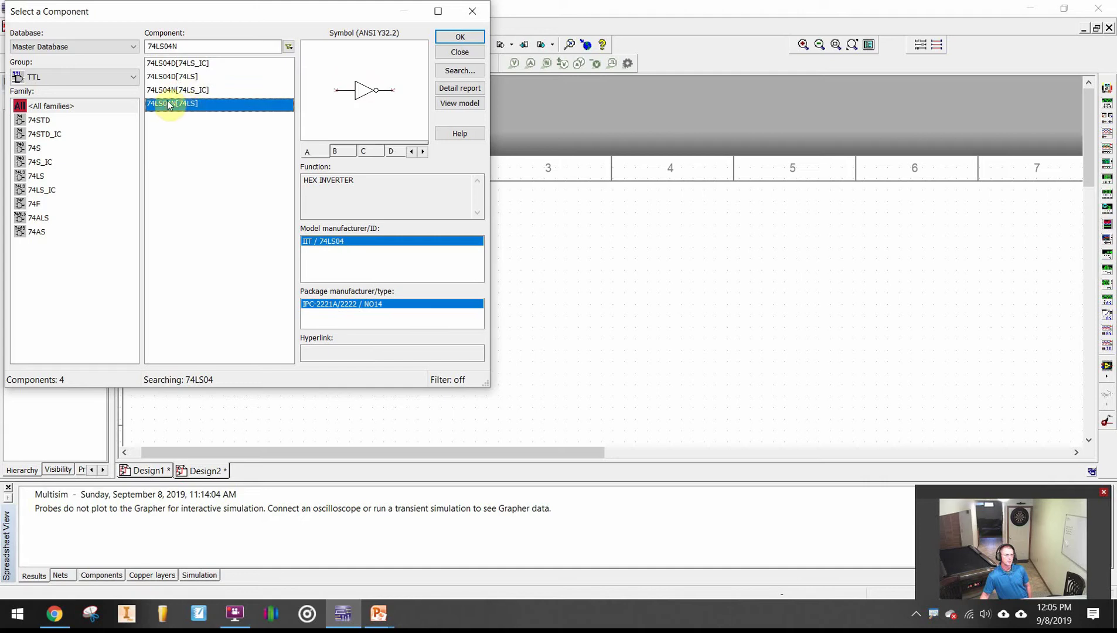
{"action": "left_click", "coordinate": [456, 36]}
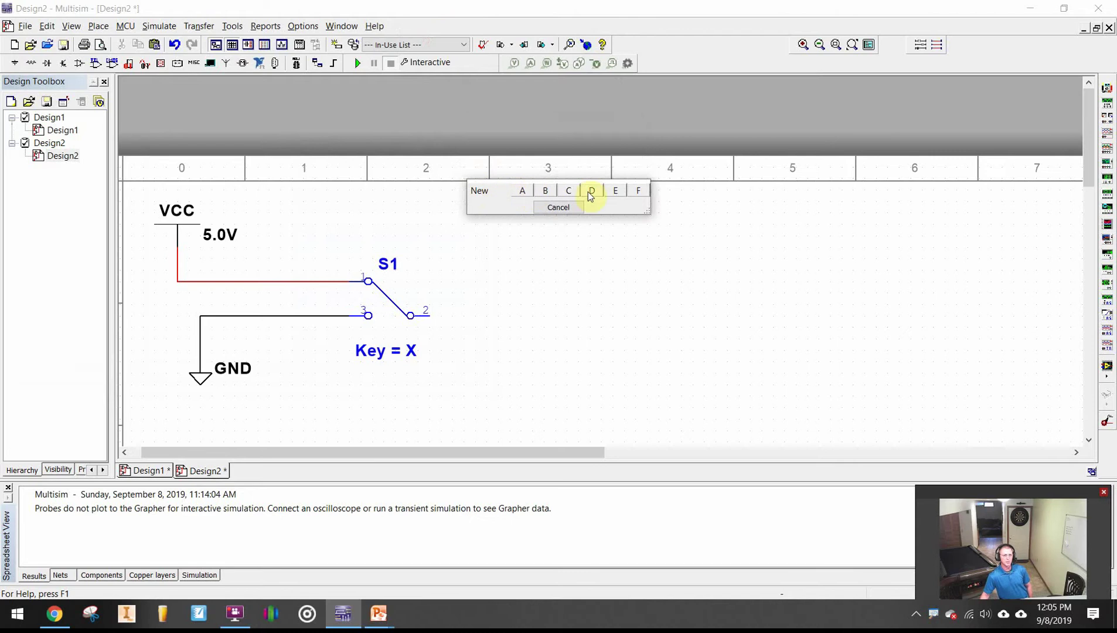
Place inverter gate A as U1A beside S1 and wire S1 pin 2 to U1A pin 1.
{"action": "left_click", "coordinate": [522, 192]}
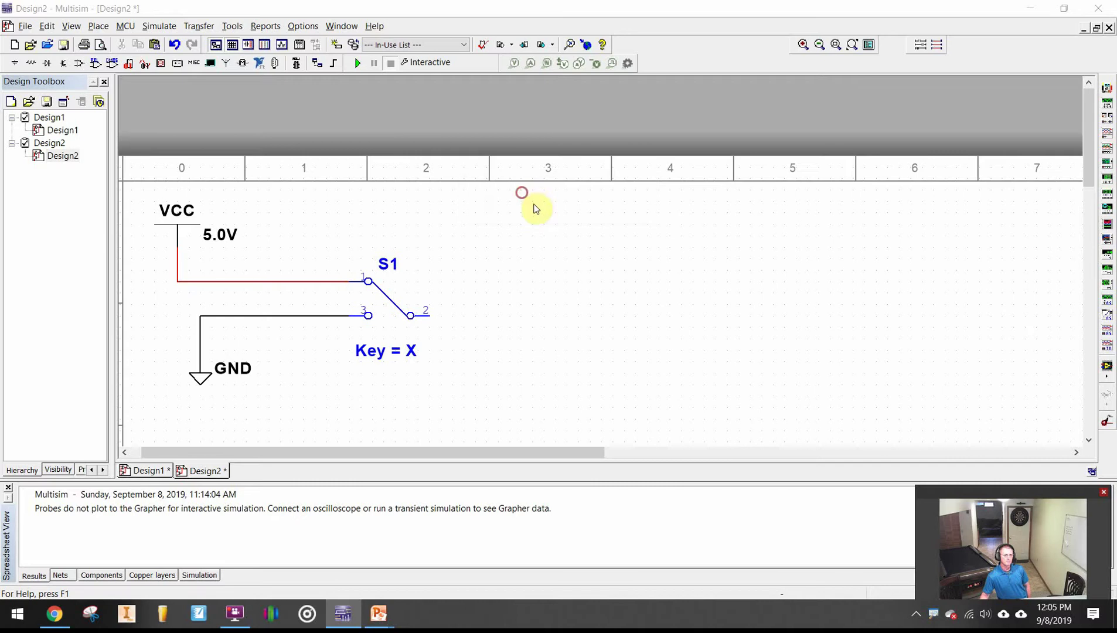
{"action": "left_click", "coordinate": [485, 318]}
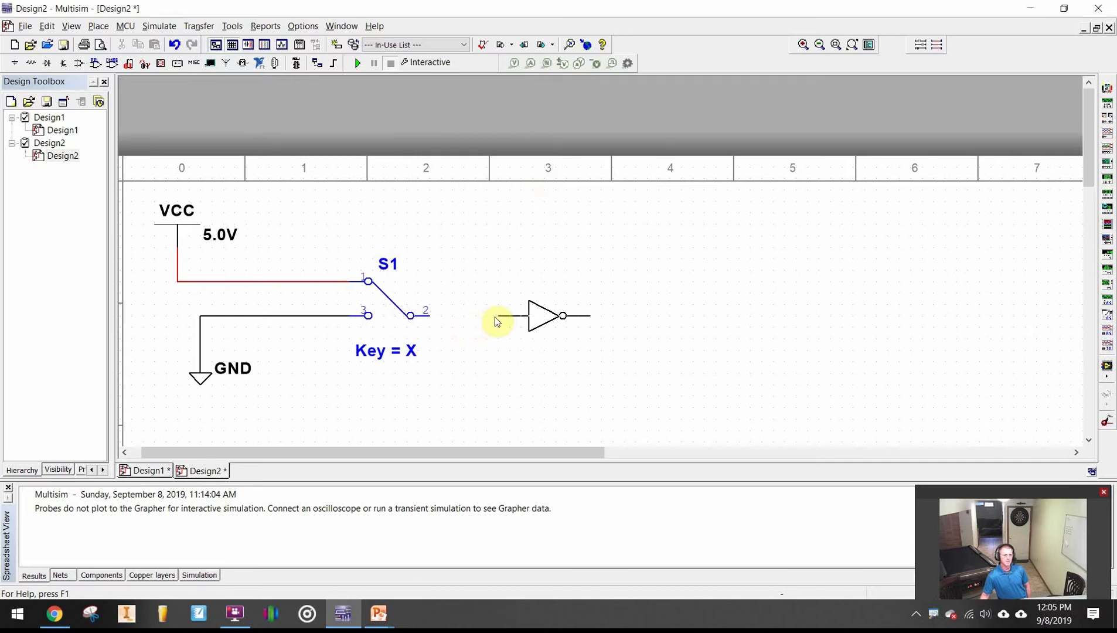
{"action": "left_click", "coordinate": [509, 319]}
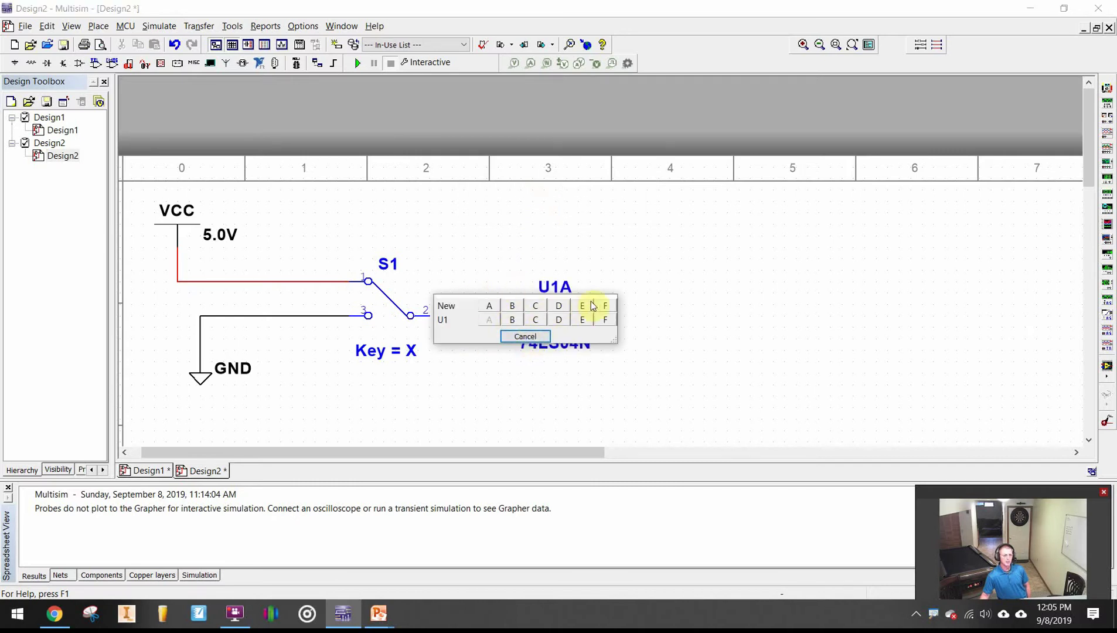
{"action": "left_click", "coordinate": [534, 339]}
{"action": "left_click", "coordinate": [473, 10]}
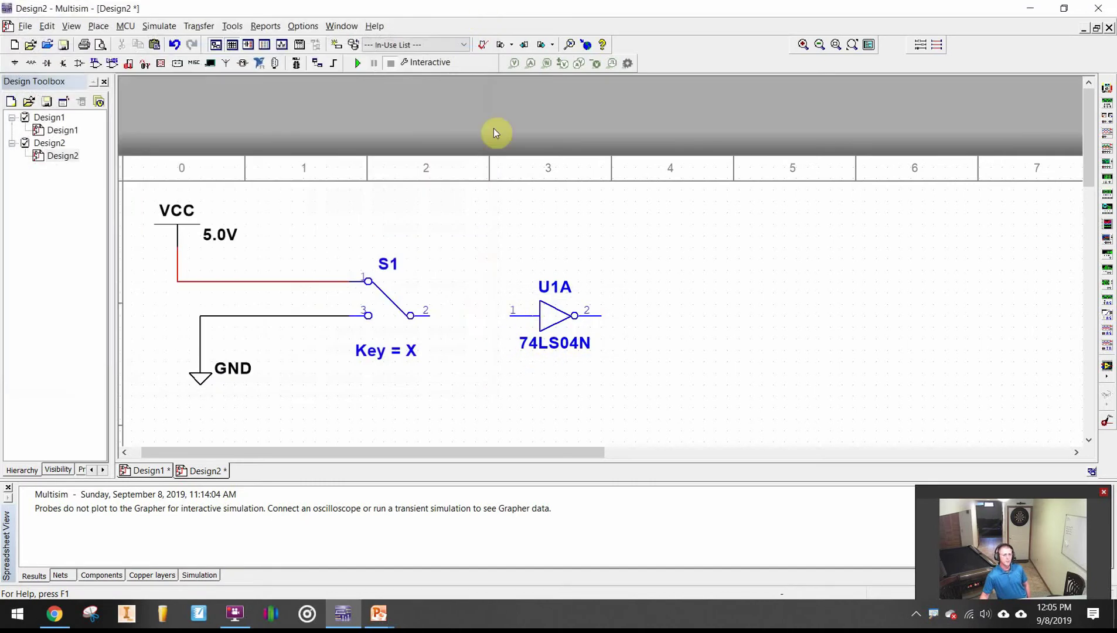
{"action": "left_click", "coordinate": [411, 316]}
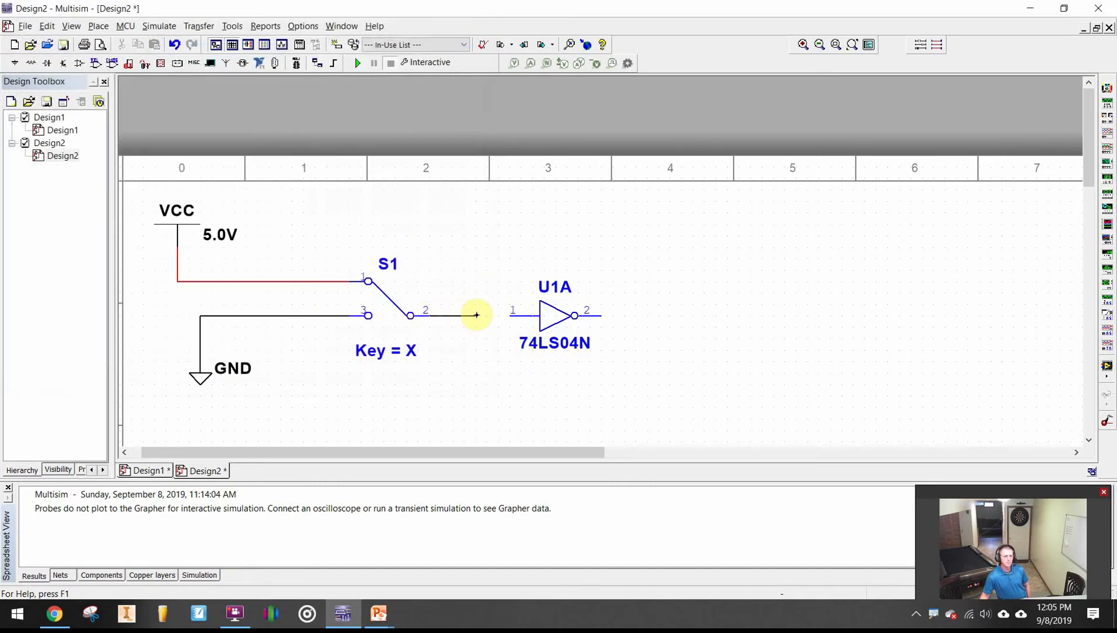
{"action": "left_click", "coordinate": [507, 315]}
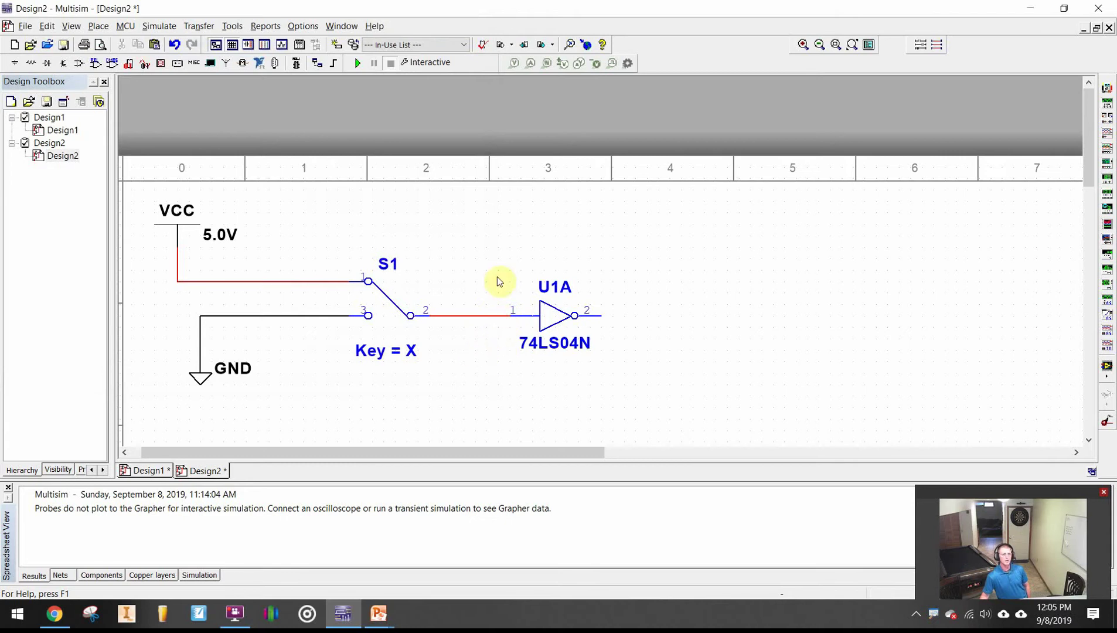
Choose PROBE_BLUE from the Indicators group for placement.
{"action": "left_click", "coordinate": [98, 26]}
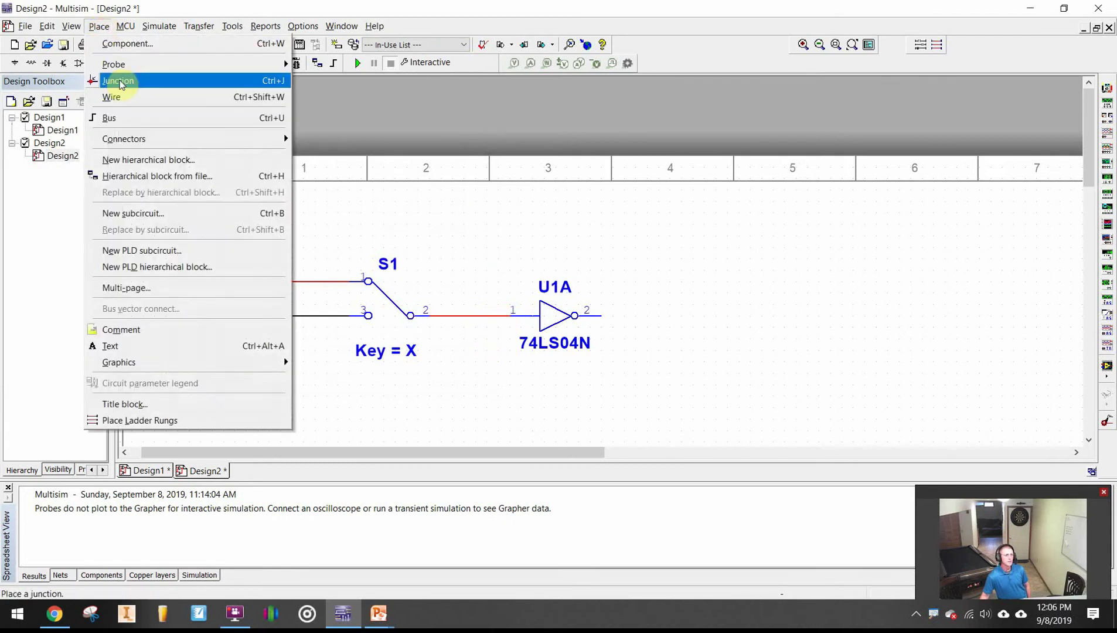
{"action": "mouse_move", "coordinate": [117, 71]}
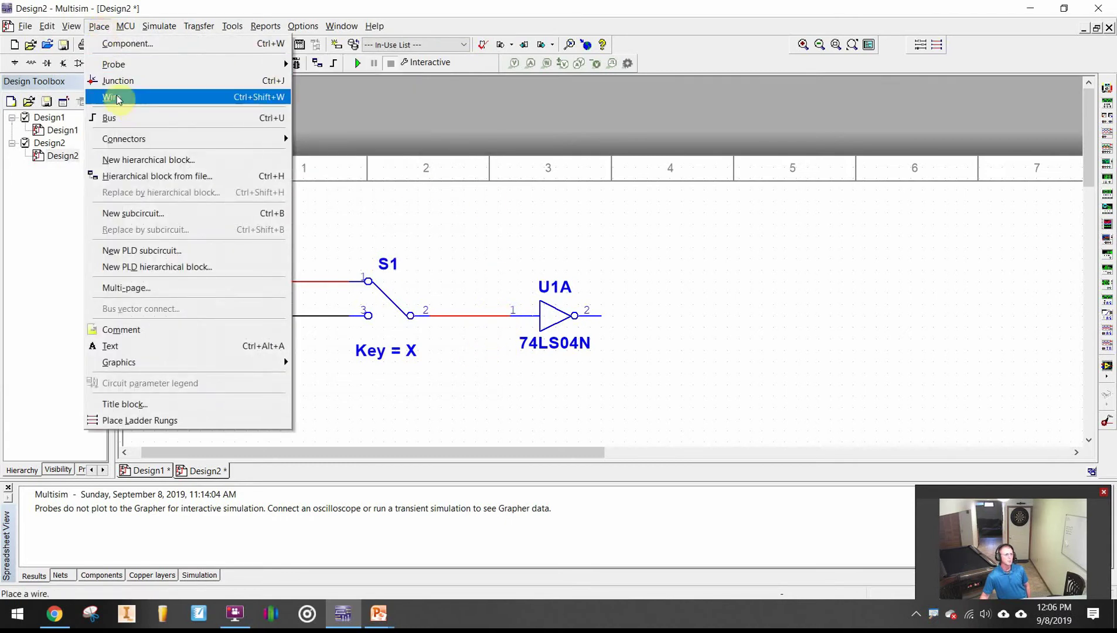
{"action": "left_click", "coordinate": [119, 45]}
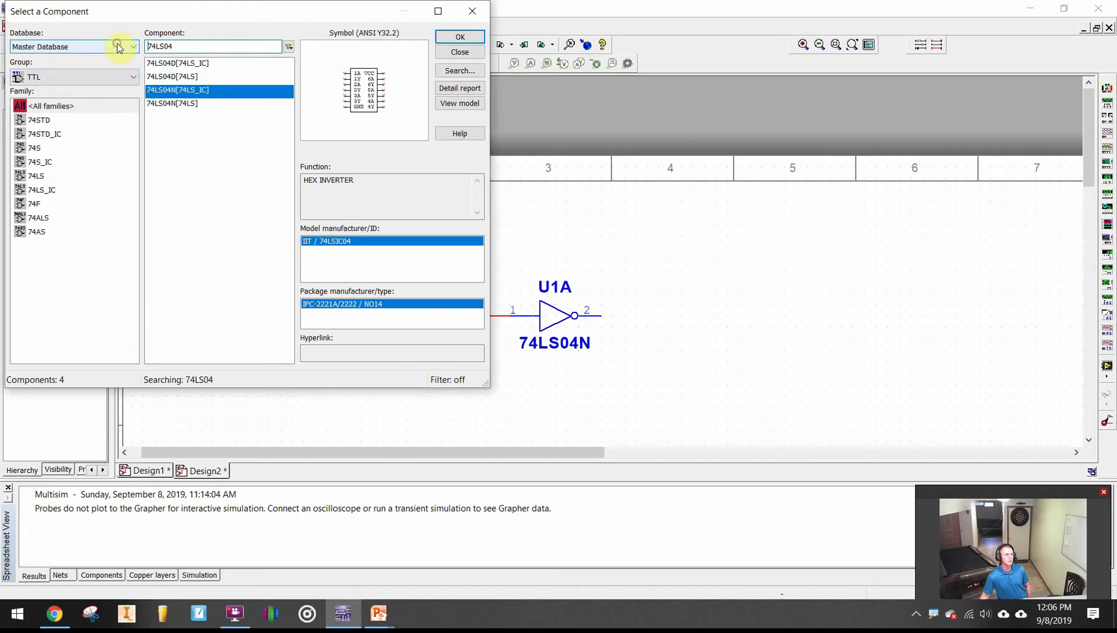
{"action": "left_click", "coordinate": [58, 74]}
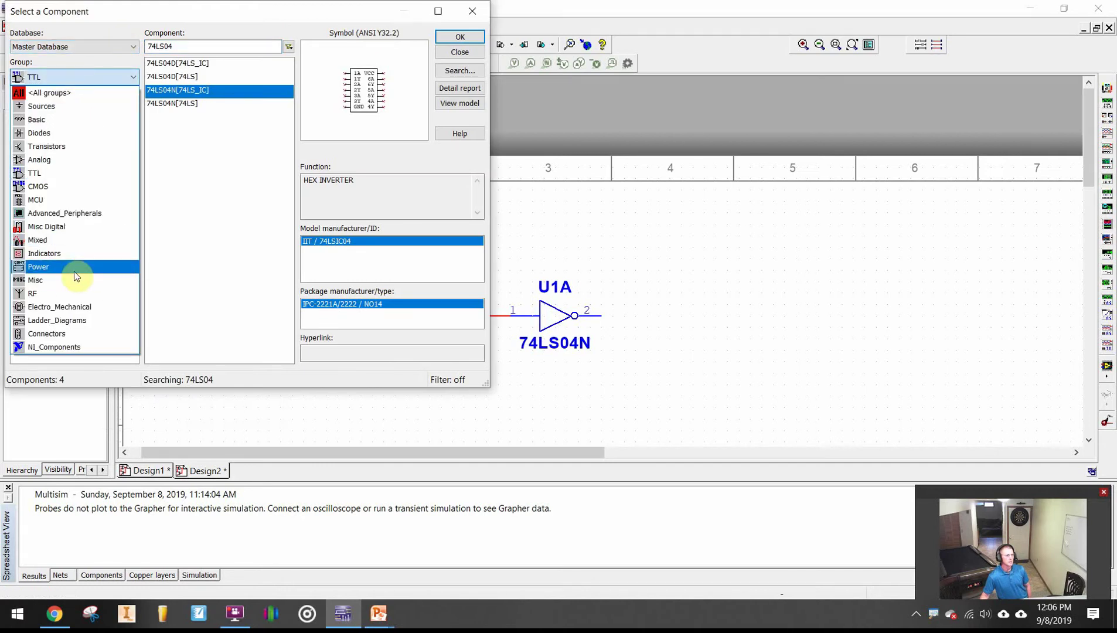
{"action": "left_click", "coordinate": [67, 254]}
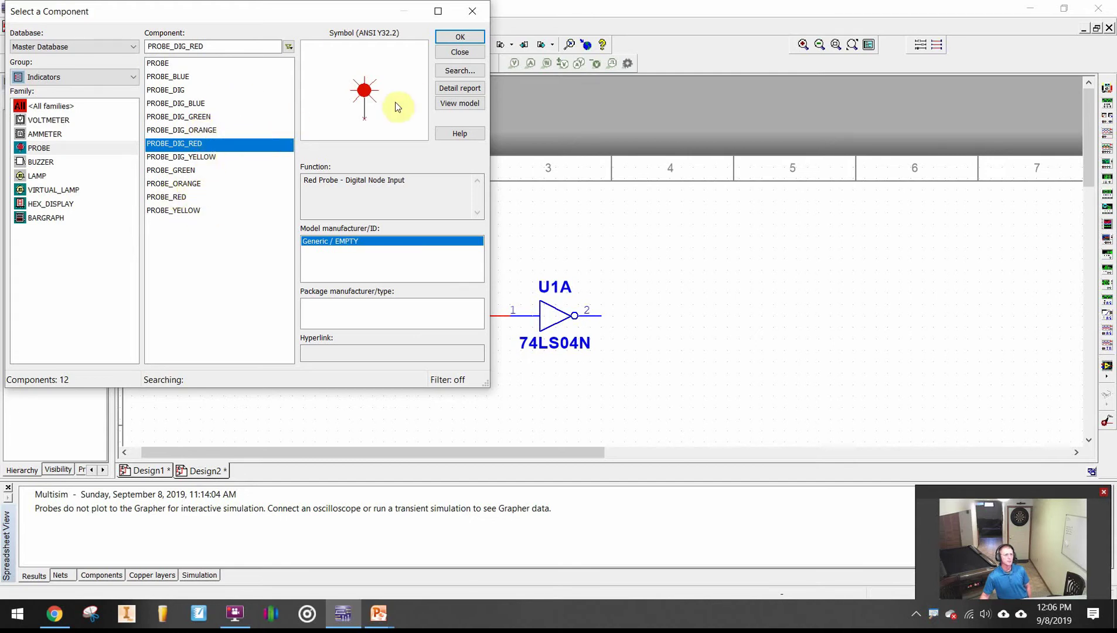
{"action": "left_click", "coordinate": [174, 64]}
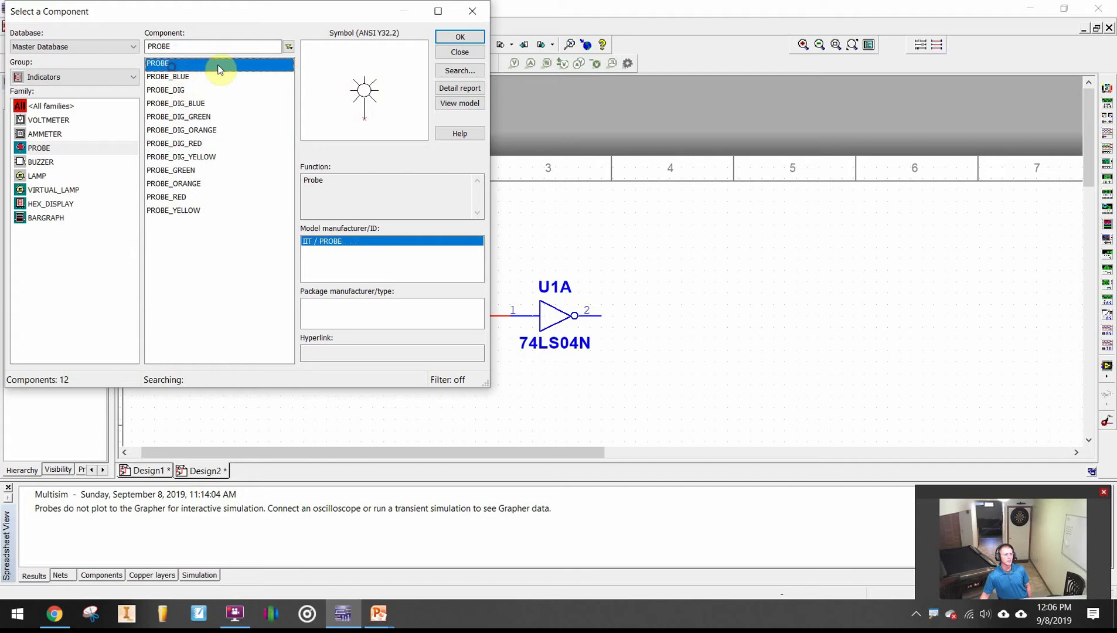
{"action": "left_click", "coordinate": [178, 78]}
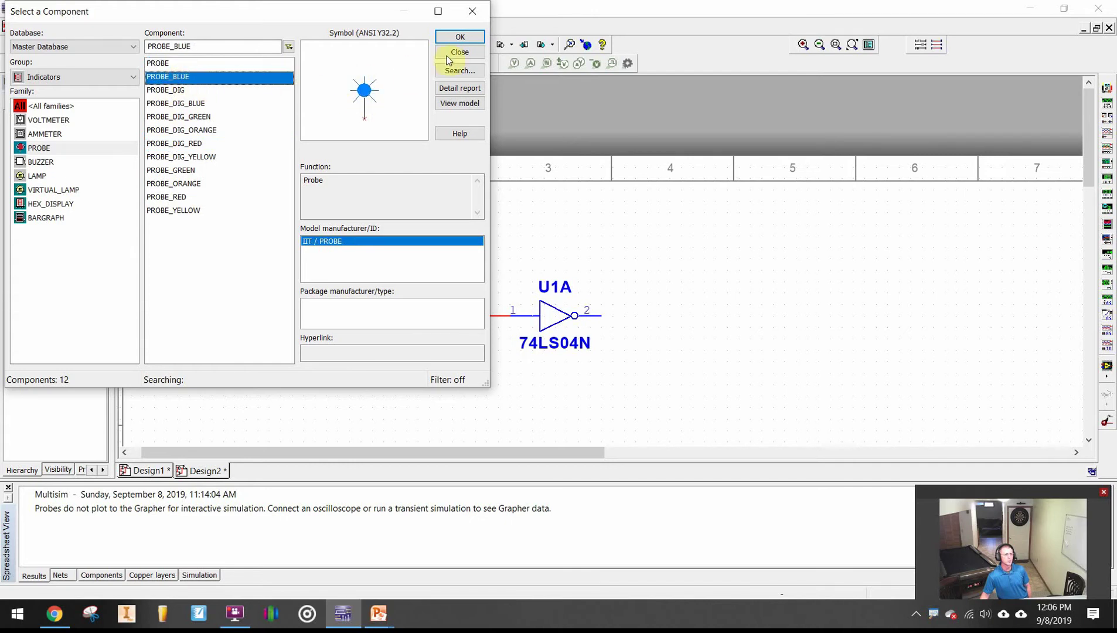
{"action": "left_click", "coordinate": [459, 37]}
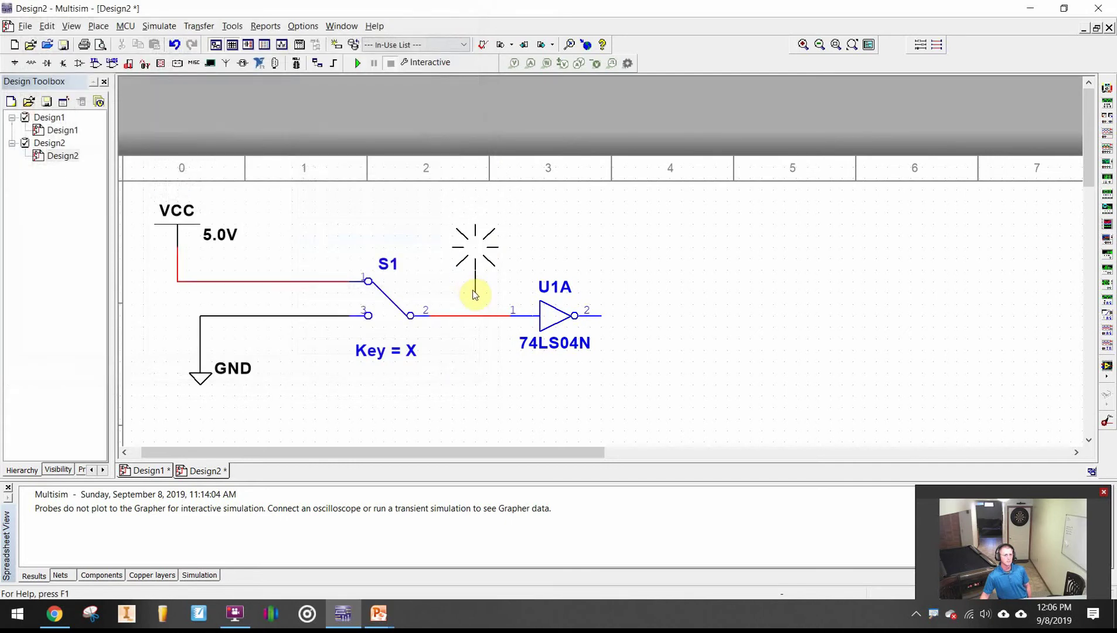
Place probe X1 on the S1–U1A wire and X2 wired to U1A output pin 2.
{"action": "left_click", "coordinate": [469, 316]}
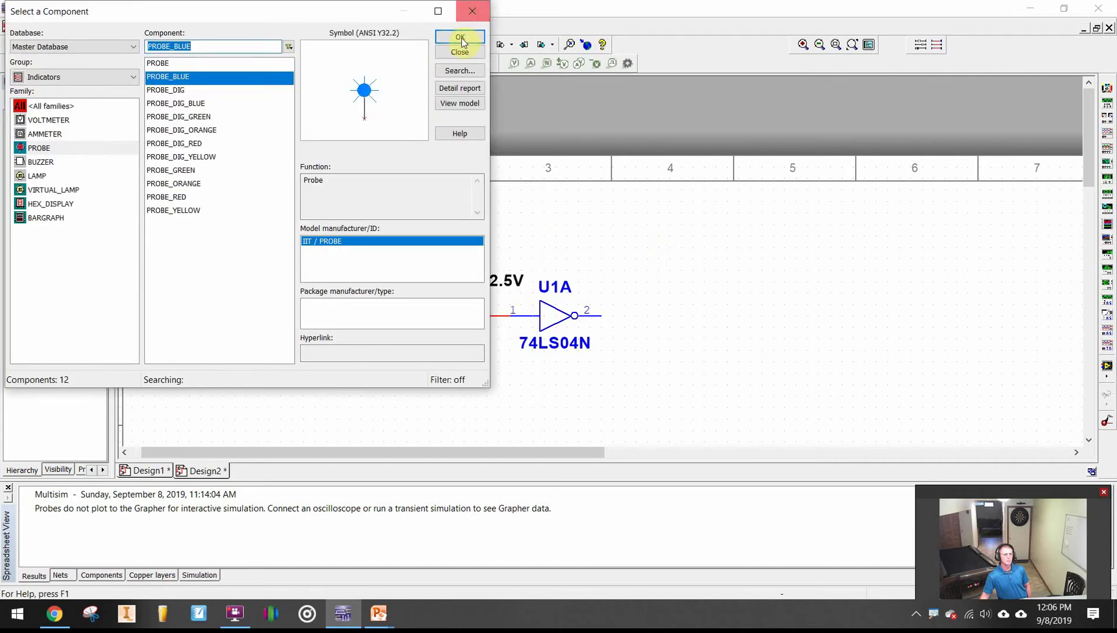
{"action": "left_click", "coordinate": [460, 37]}
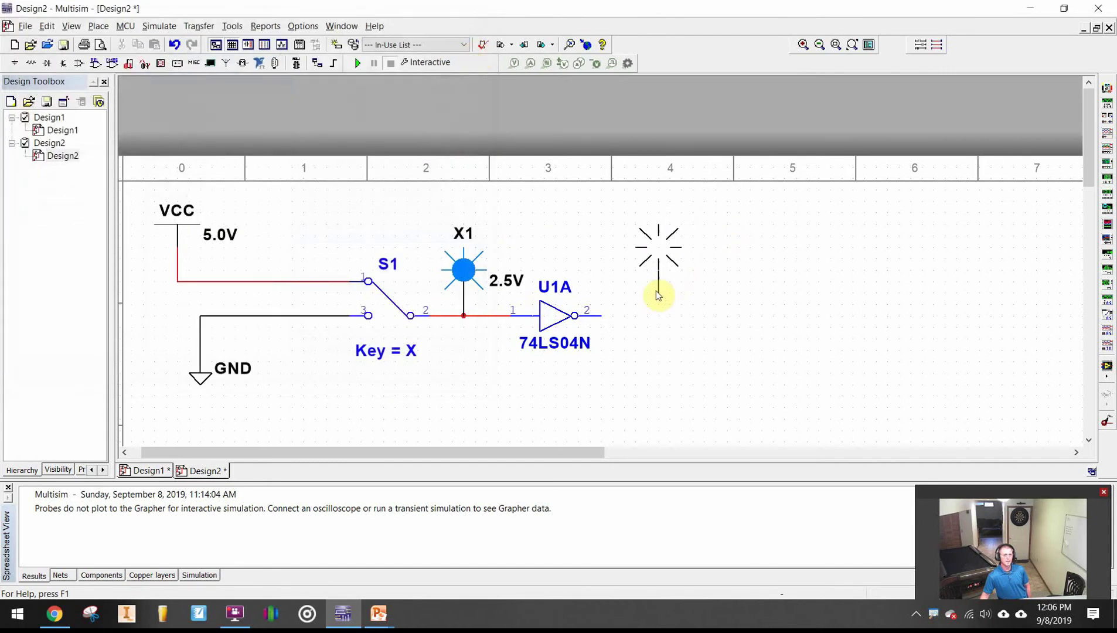
{"action": "left_click", "coordinate": [654, 311]}
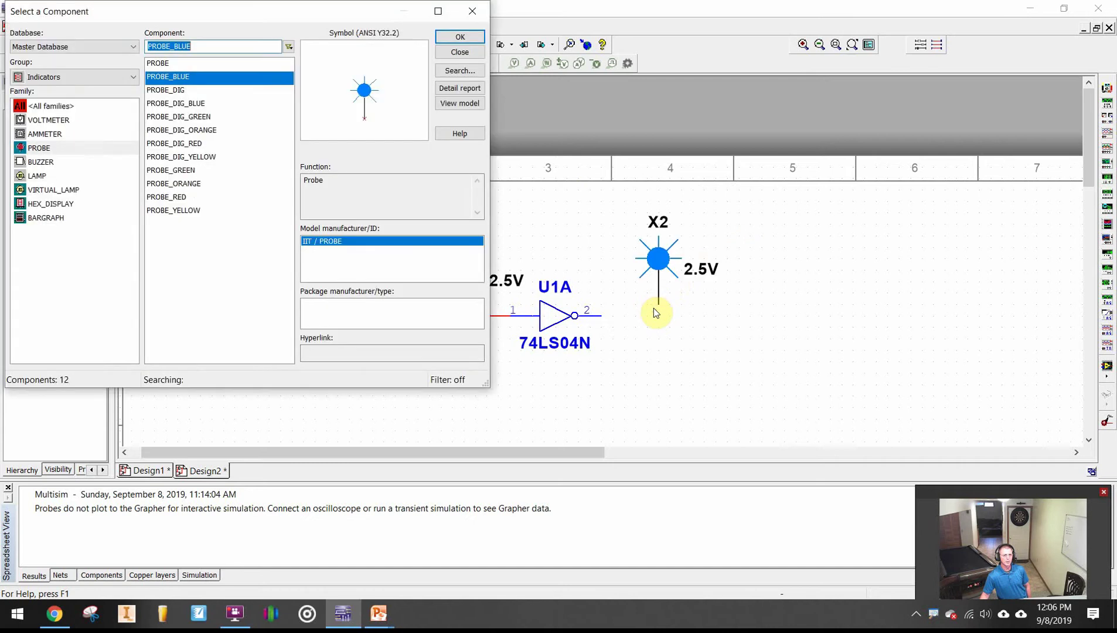
{"action": "left_click", "coordinate": [478, 12]}
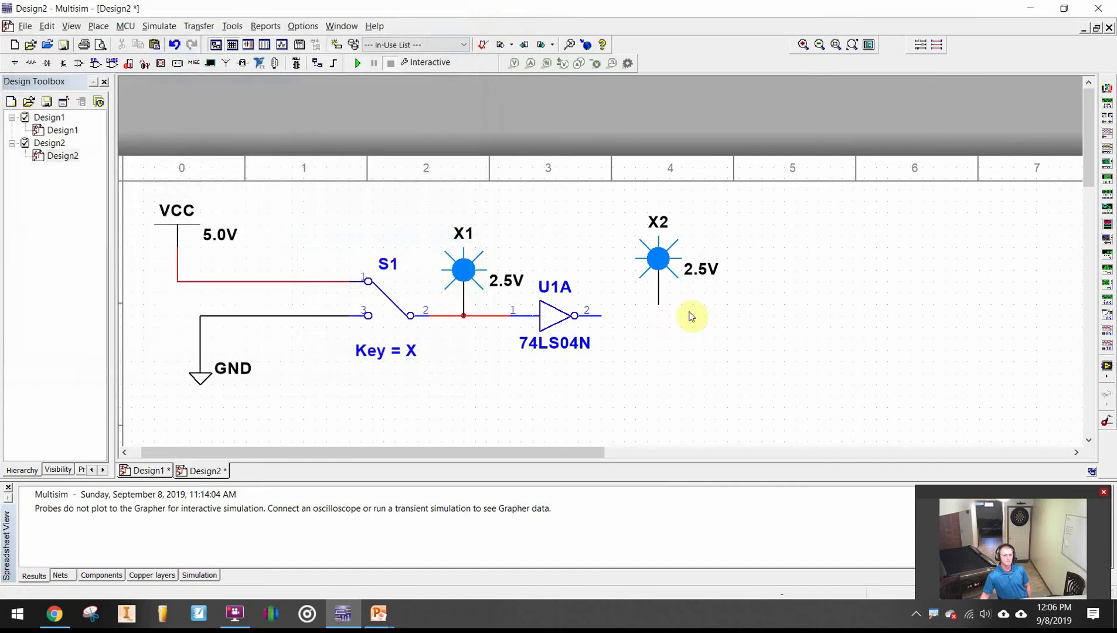
{"action": "left_click", "coordinate": [601, 315]}
{"action": "left_click", "coordinate": [658, 304]}
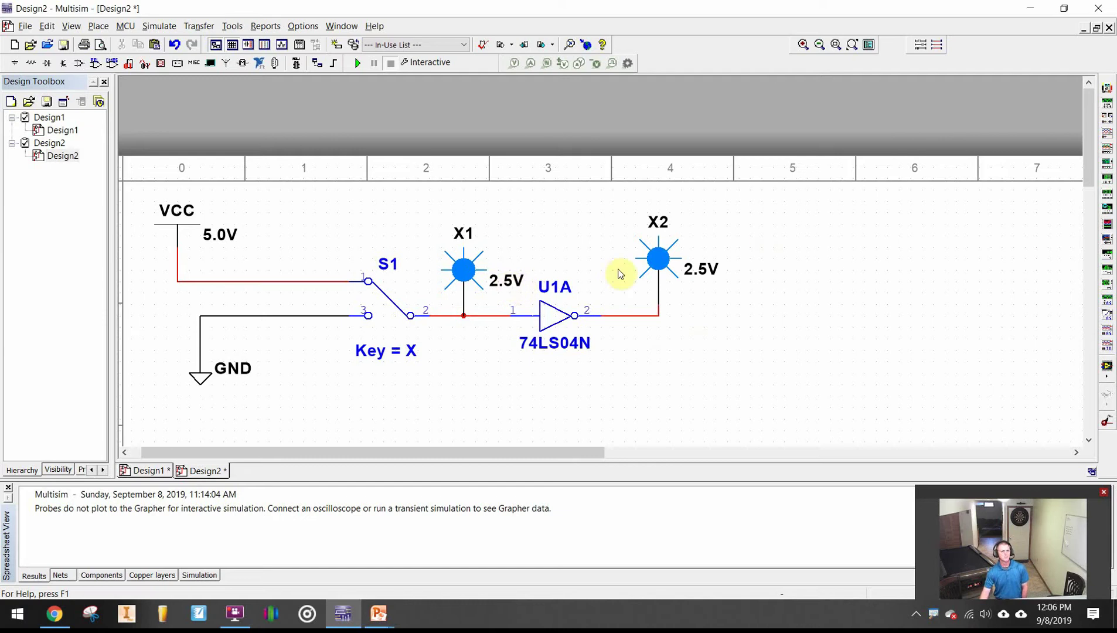
Rename output probe X2 to Z1 via its Label properties and run the simulation.
{"action": "right_click", "coordinate": [641, 240]}
{"action": "left_click", "coordinate": [660, 366]}
{"action": "left_click", "coordinate": [453, 158]}
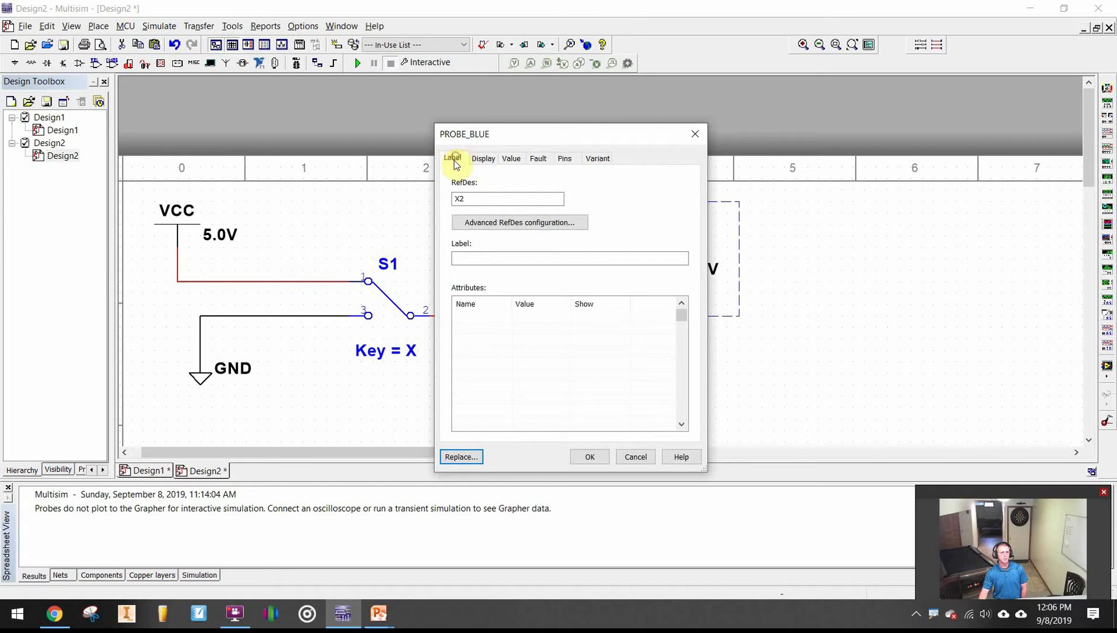
{"action": "double_click", "coordinate": [458, 199]}
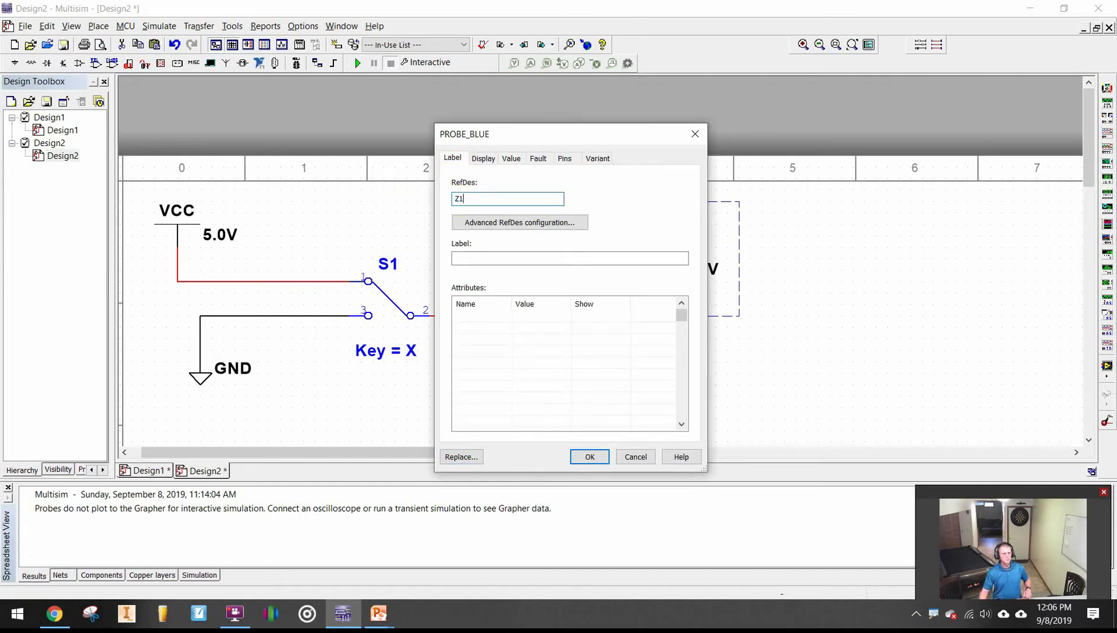
{"action": "left_click", "coordinate": [588, 457]}
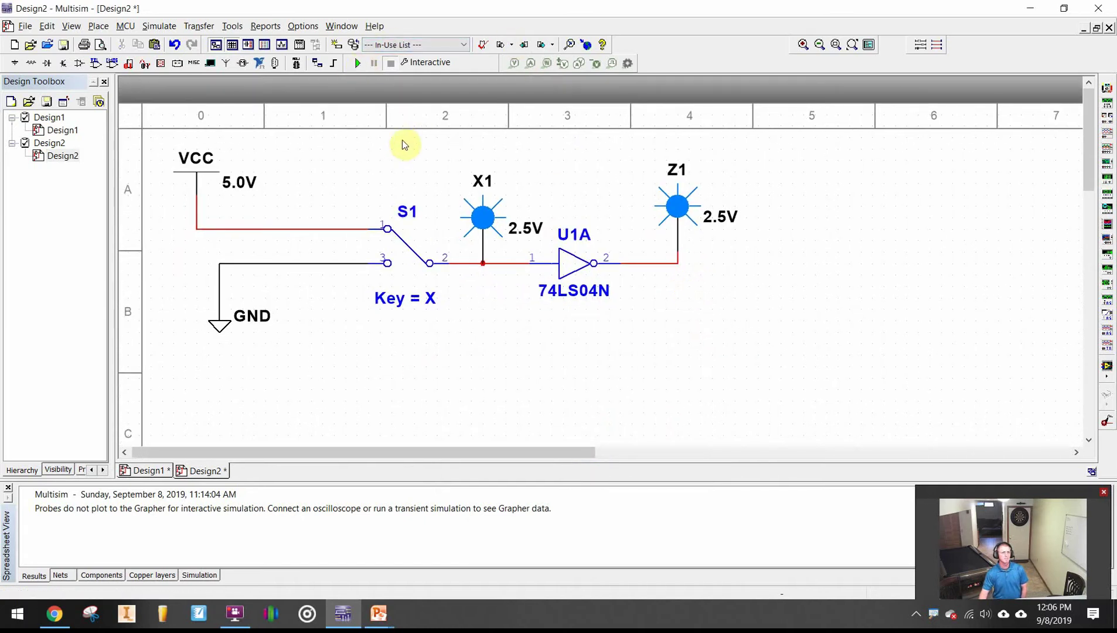
{"action": "left_click", "coordinate": [357, 65]}
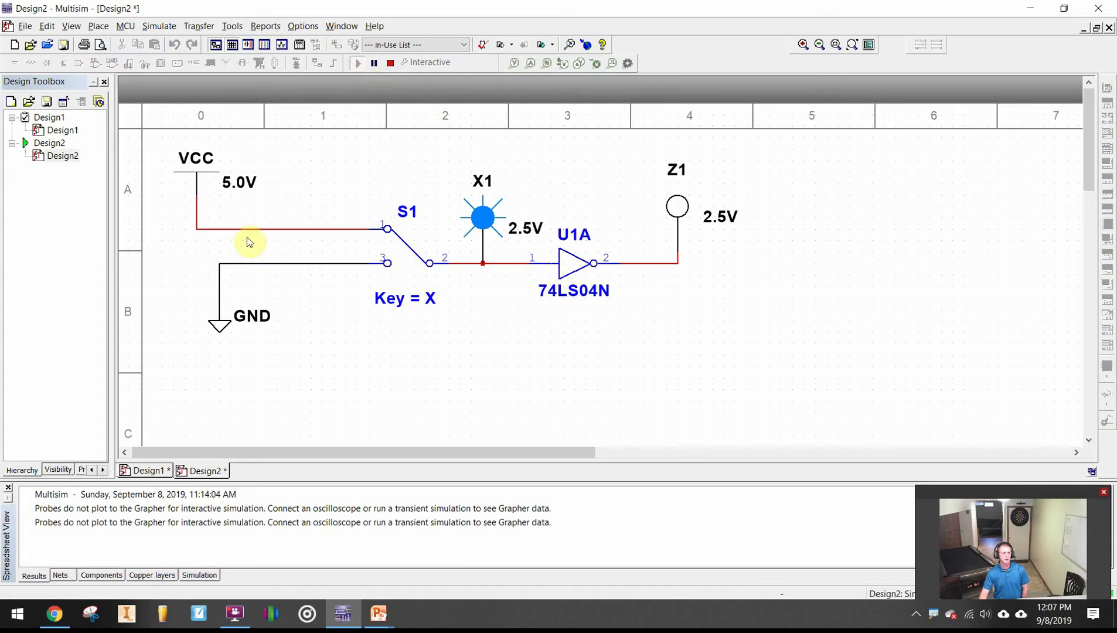
{"action": "left_click", "coordinate": [409, 246]}
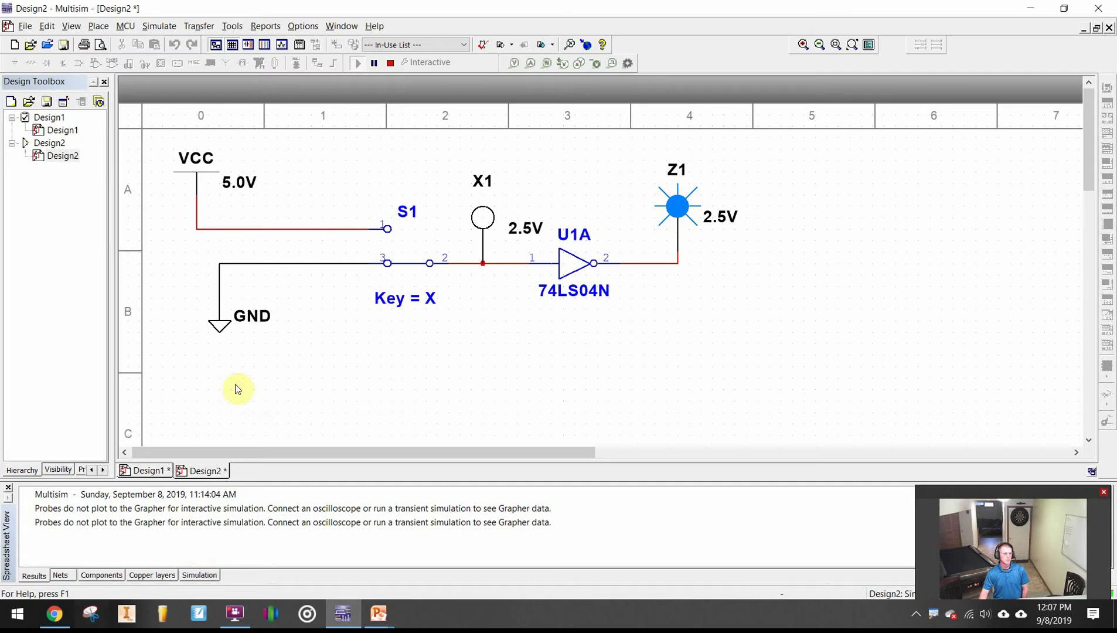
{"action": "left_click", "coordinate": [412, 268]}
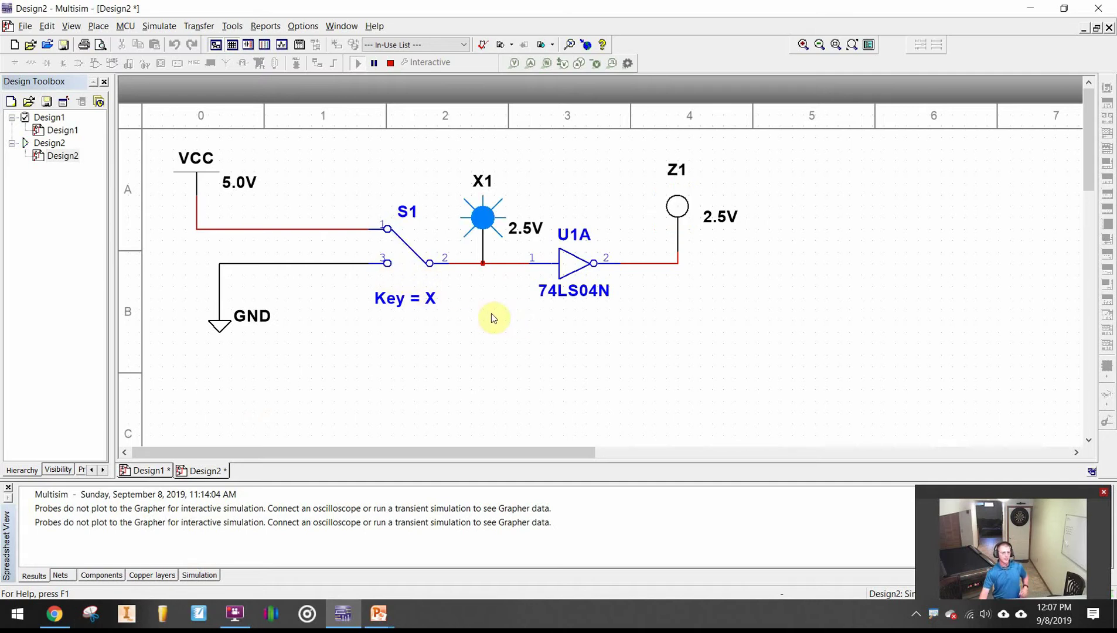
{"action": "key", "text": "x"}
{"action": "key", "text": "x"}
{"action": "key", "text": "x"}
{"action": "key", "text": "x"}
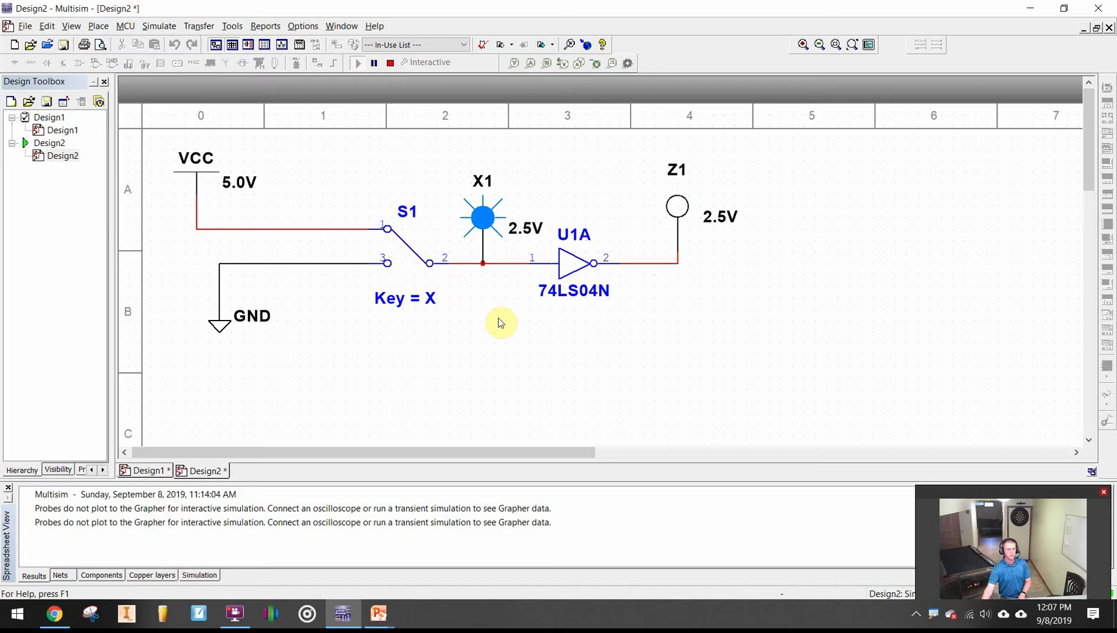
{"action": "key", "text": "x"}
{"action": "key", "text": "x"}
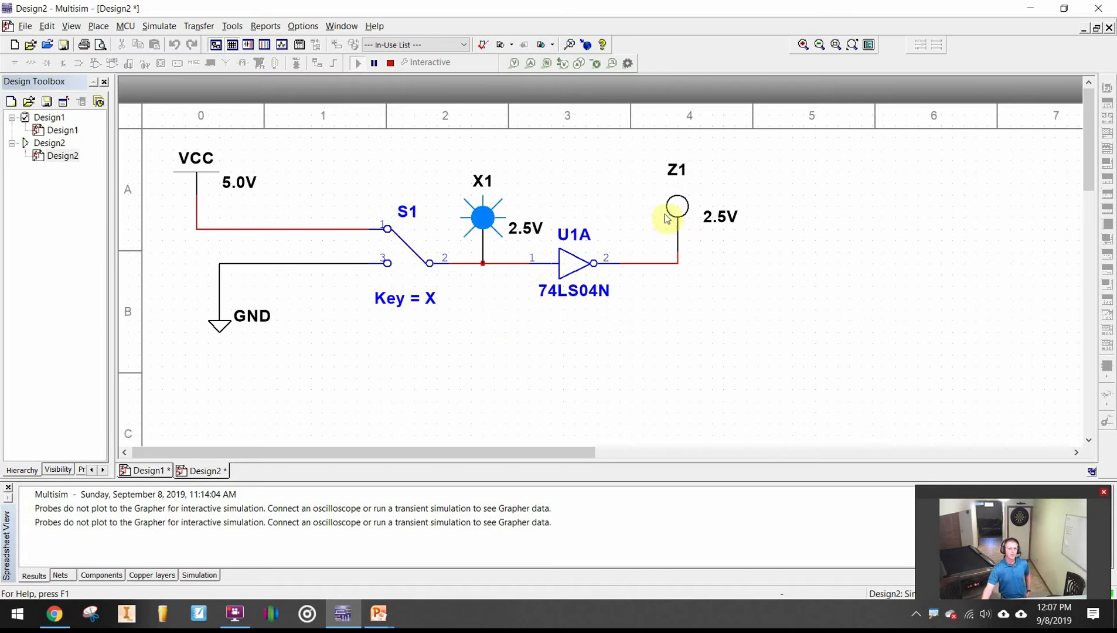
In the Google Docs truth table, enter Z=1 for X=0 and Z=0 for X=1.
{"action": "left_click", "coordinate": [55, 615]}
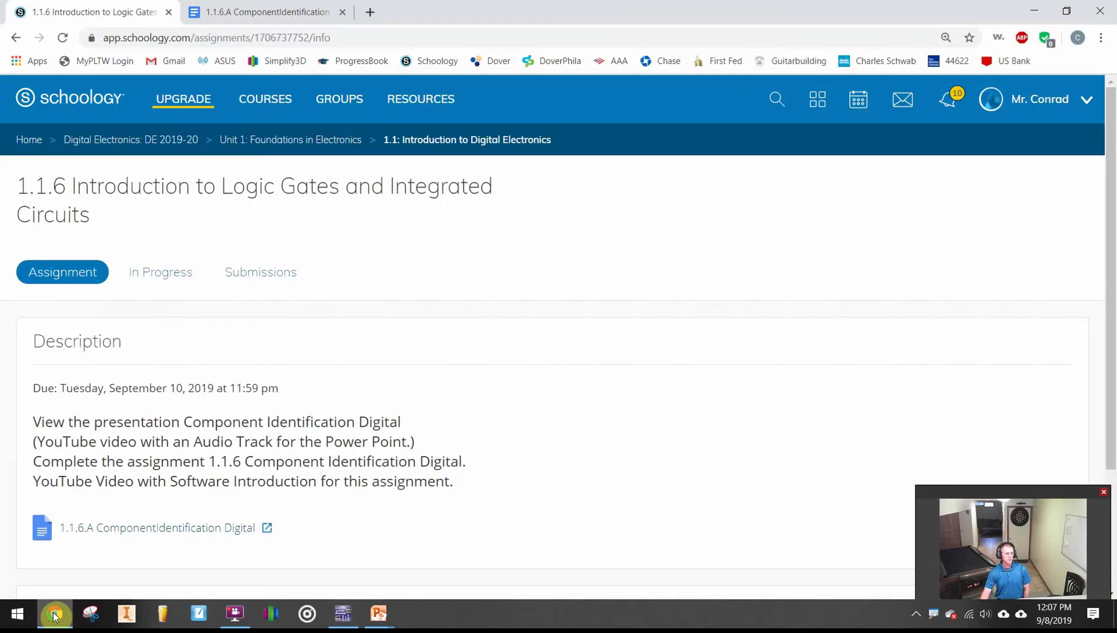
{"action": "left_click", "coordinate": [273, 13]}
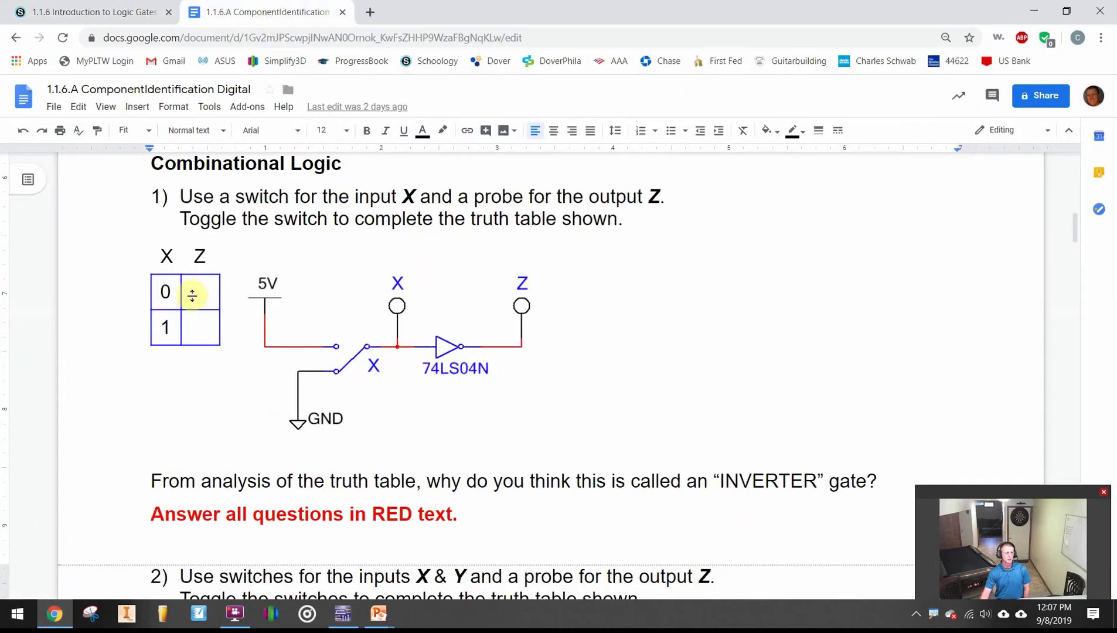
{"action": "left_click", "coordinate": [202, 288]}
{"action": "left_click", "coordinate": [177, 302]}
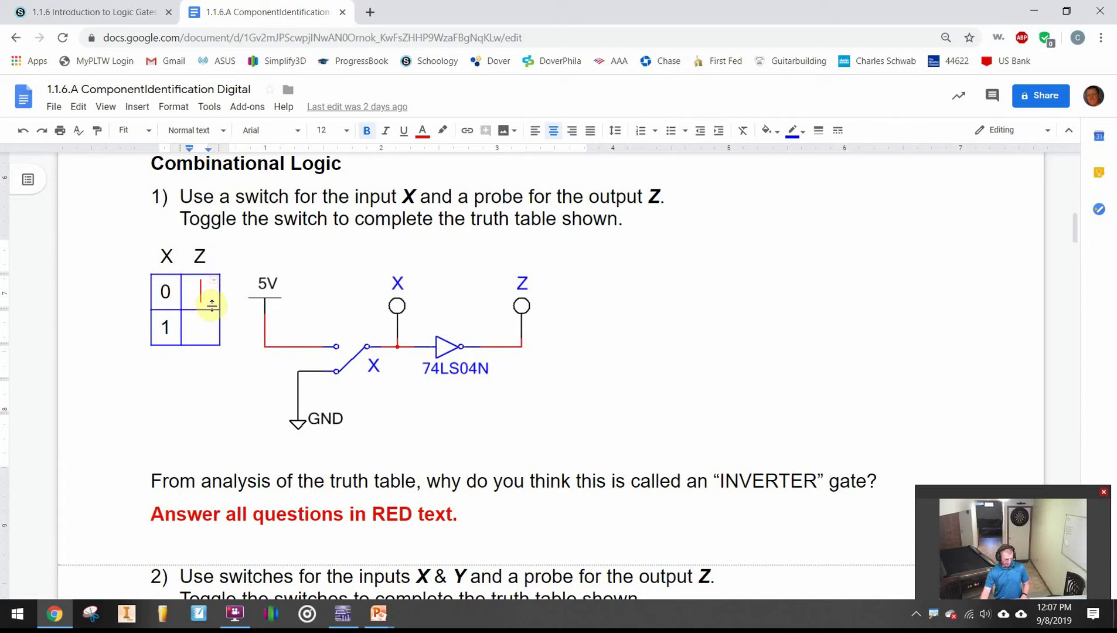
{"action": "type", "text": "1"}
{"action": "left_click", "coordinate": [202, 329]}
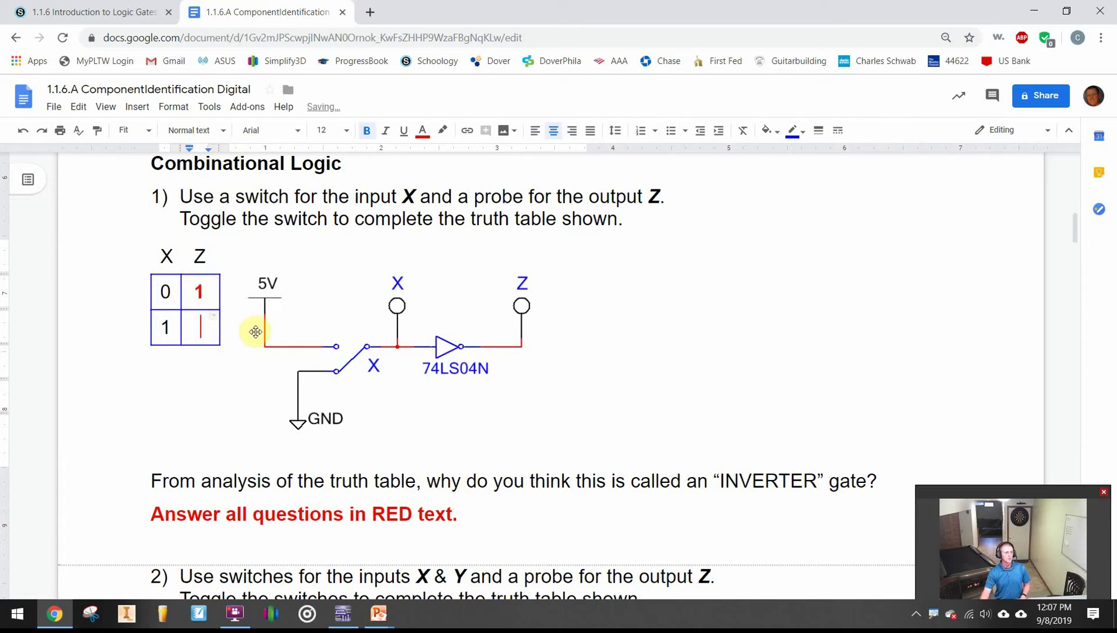
{"action": "type", "text": "0"}
{"action": "left_click", "coordinate": [501, 404]}
{"action": "left_click", "coordinate": [726, 351]}
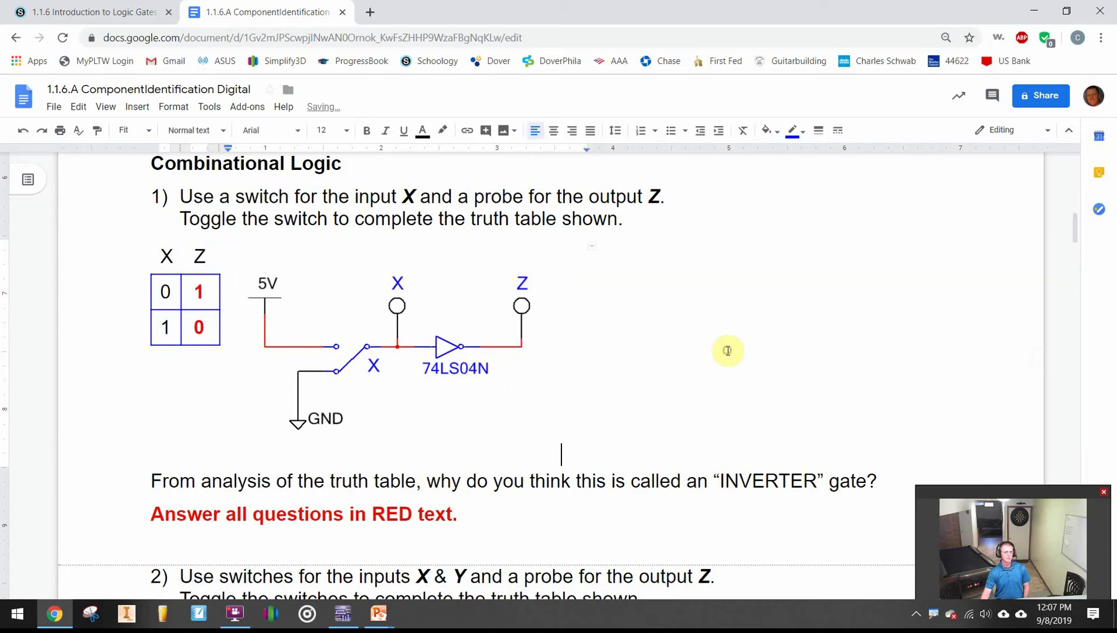
{"action": "scroll", "coordinate": [645, 360], "scroll_direction": "down", "scroll_amount": 3}
{"action": "scroll", "coordinate": [357, 372], "scroll_direction": "up", "scroll_amount": 1}
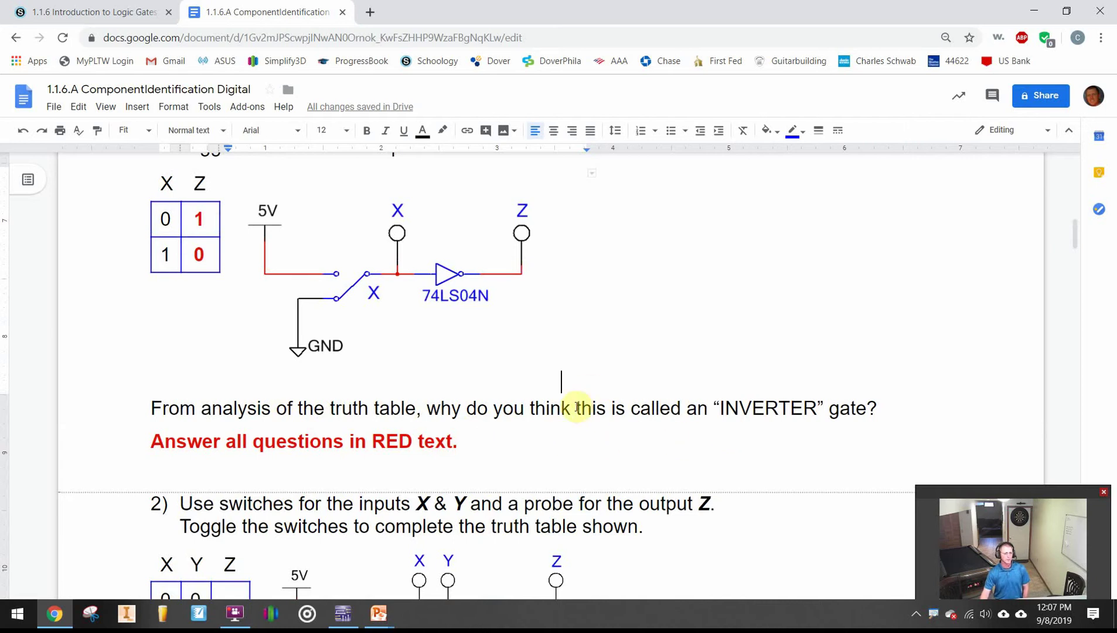
{"action": "scroll", "coordinate": [577, 406], "scroll_direction": "down", "scroll_amount": 3}
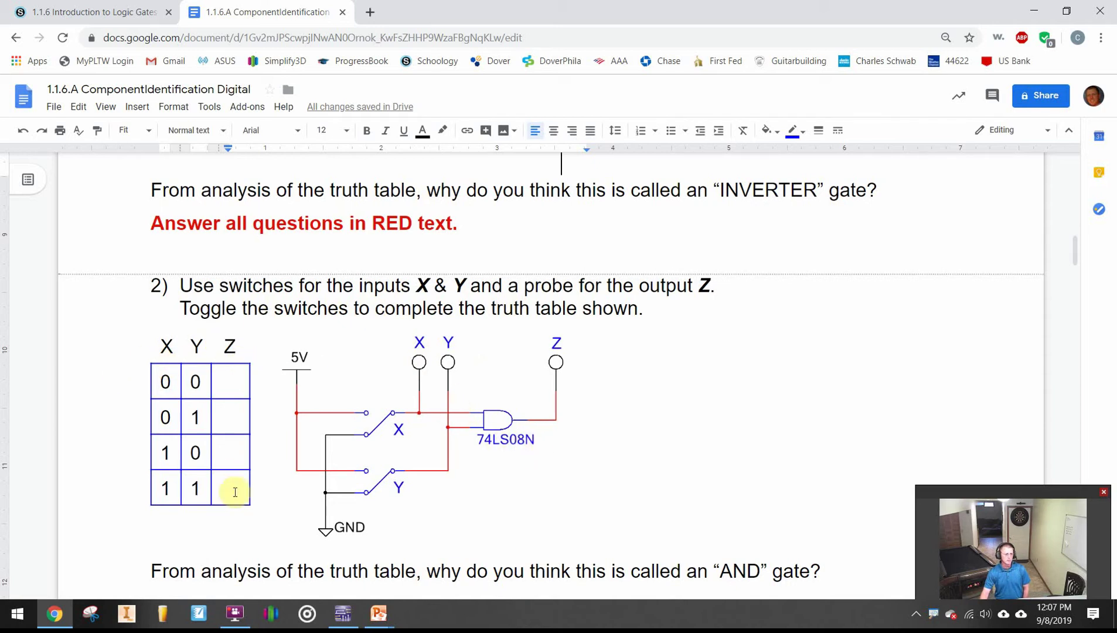
Stop the simulation and box-select the entire inverter circuit.
{"action": "left_click", "coordinate": [345, 615]}
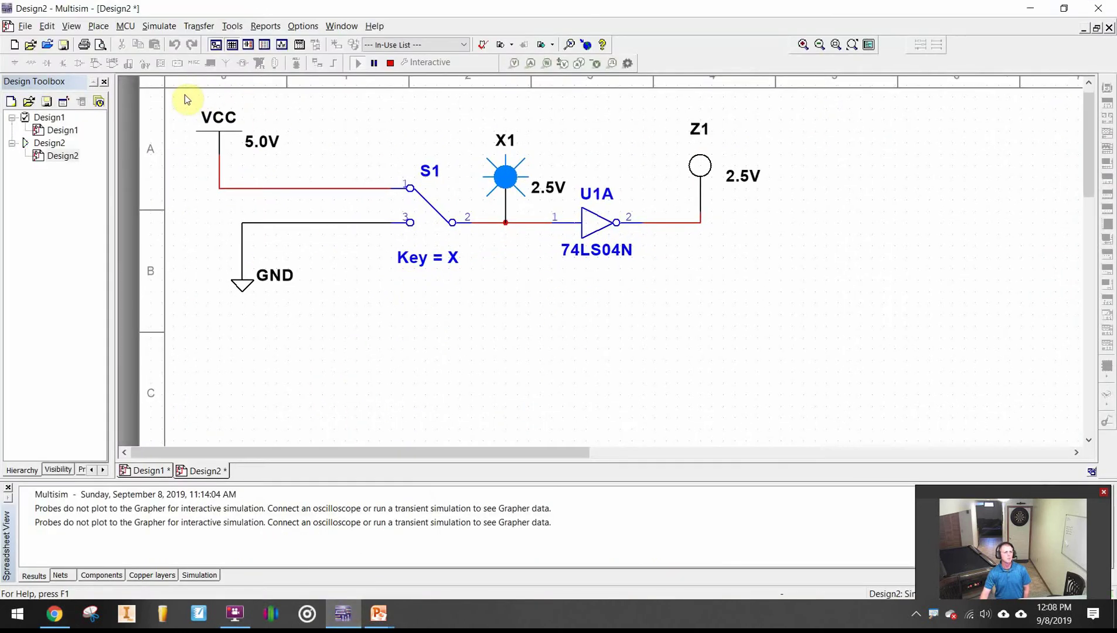
{"action": "left_click_drag", "start_coordinate": [178, 91], "coordinate": [857, 409]}
{"action": "right_click", "coordinate": [573, 258]}
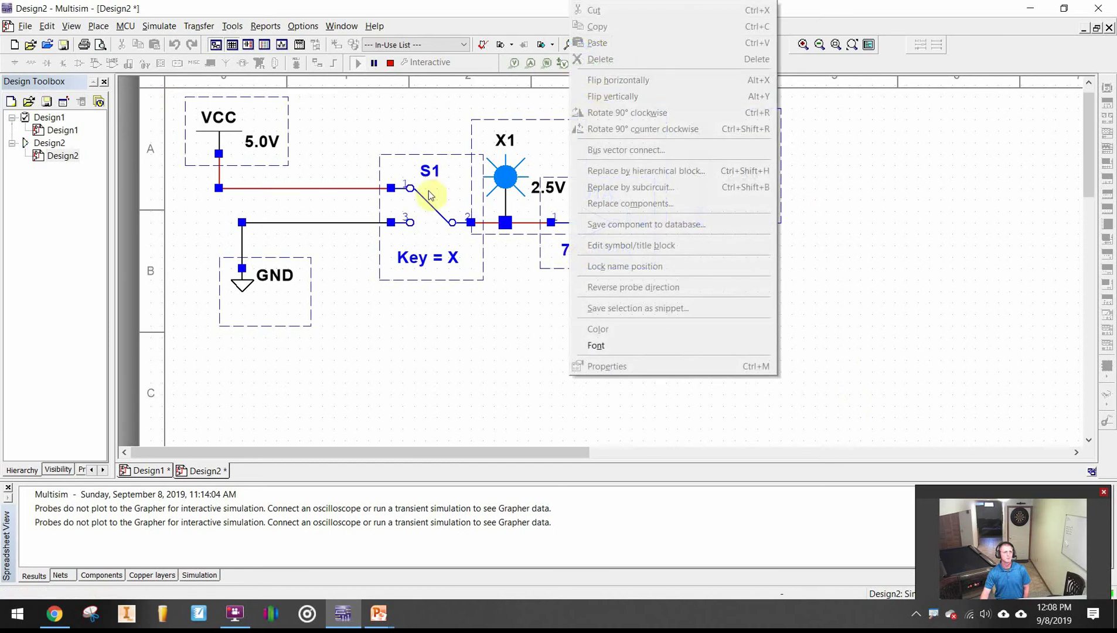
{"action": "left_click", "coordinate": [445, 349]}
{"action": "left_click", "coordinate": [390, 62]}
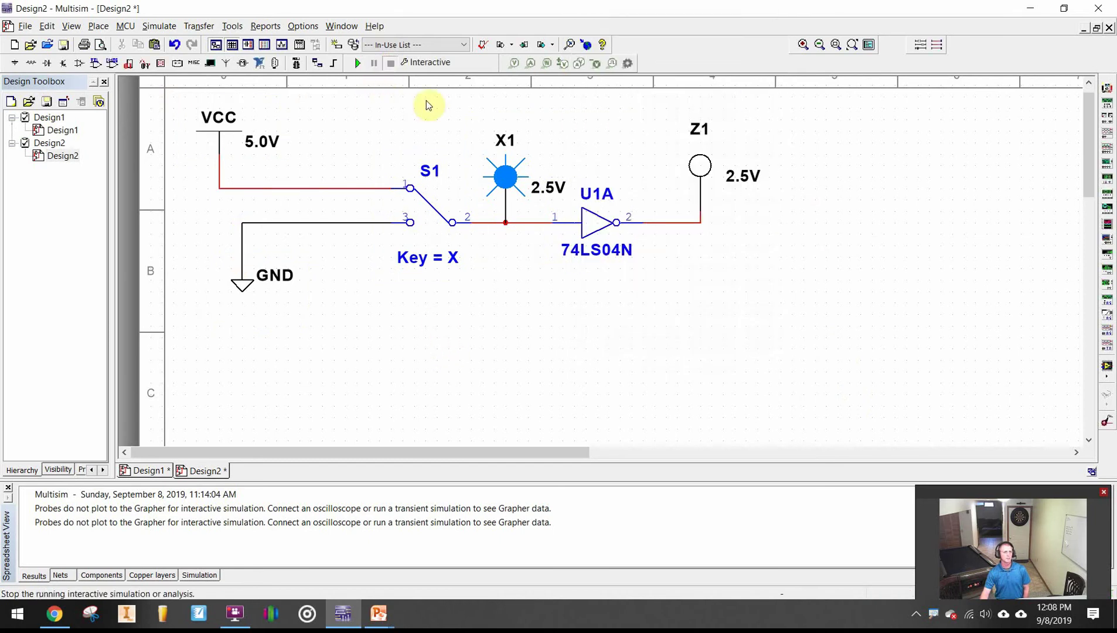
{"action": "left_click_drag", "start_coordinate": [628, 346], "coordinate": [637, 377]}
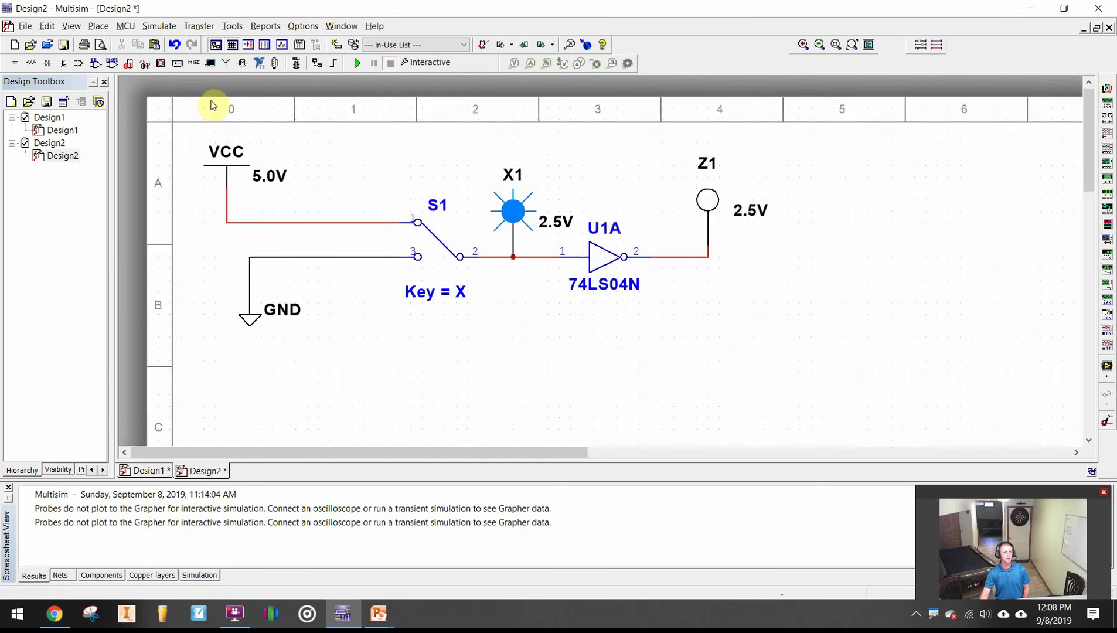
{"action": "left_click_drag", "start_coordinate": [193, 127], "coordinate": [817, 380]}
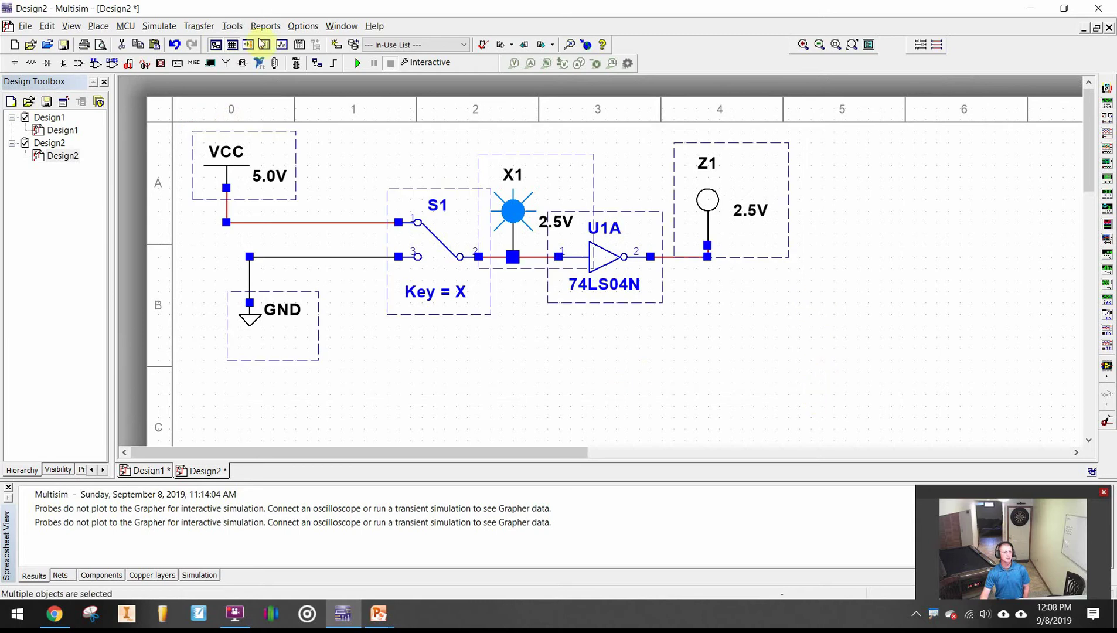
Copy the circuit and paste the duplicate (S2, X2, U2A, Z2) below the original.
{"action": "left_click", "coordinate": [42, 28]}
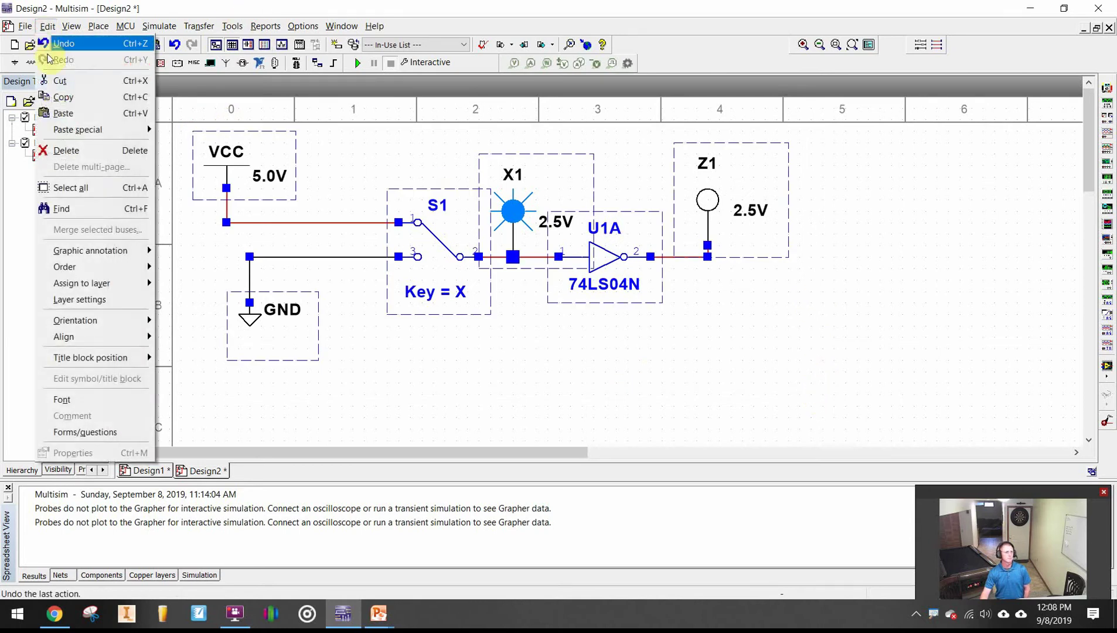
{"action": "left_click", "coordinate": [58, 101]}
{"action": "scroll", "coordinate": [437, 362], "scroll_direction": "down", "scroll_amount": 5}
{"action": "scroll", "coordinate": [246, 271], "scroll_direction": "down", "scroll_amount": 2}
{"action": "scroll", "coordinate": [302, 289], "scroll_direction": "up", "scroll_amount": 1}
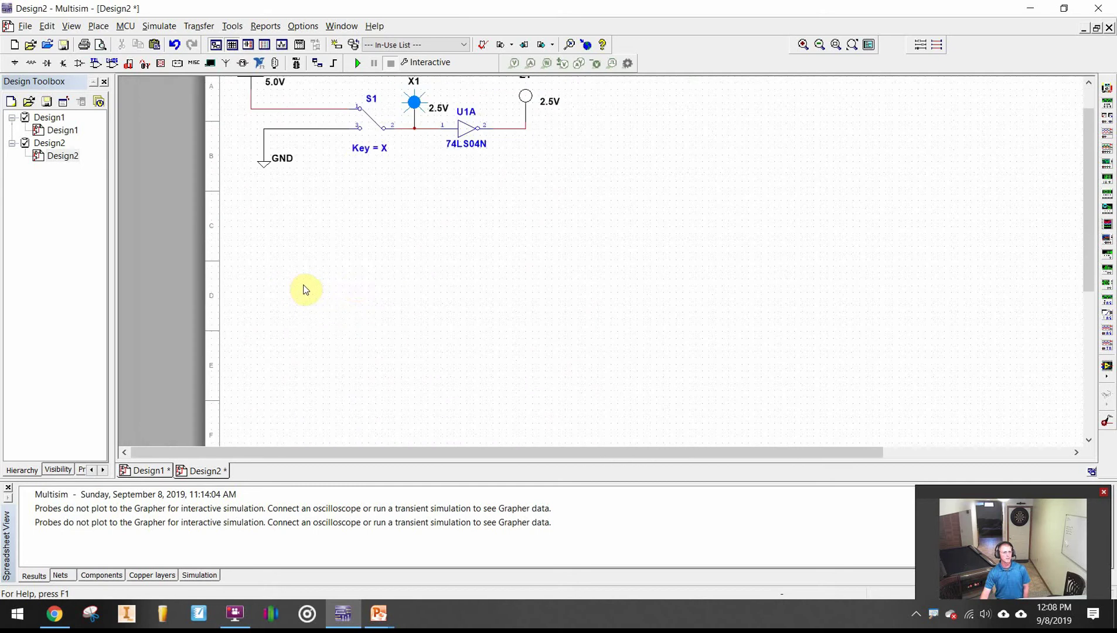
{"action": "scroll", "coordinate": [312, 289], "scroll_direction": "down", "scroll_amount": 1}
{"action": "right_click", "coordinate": [280, 220]}
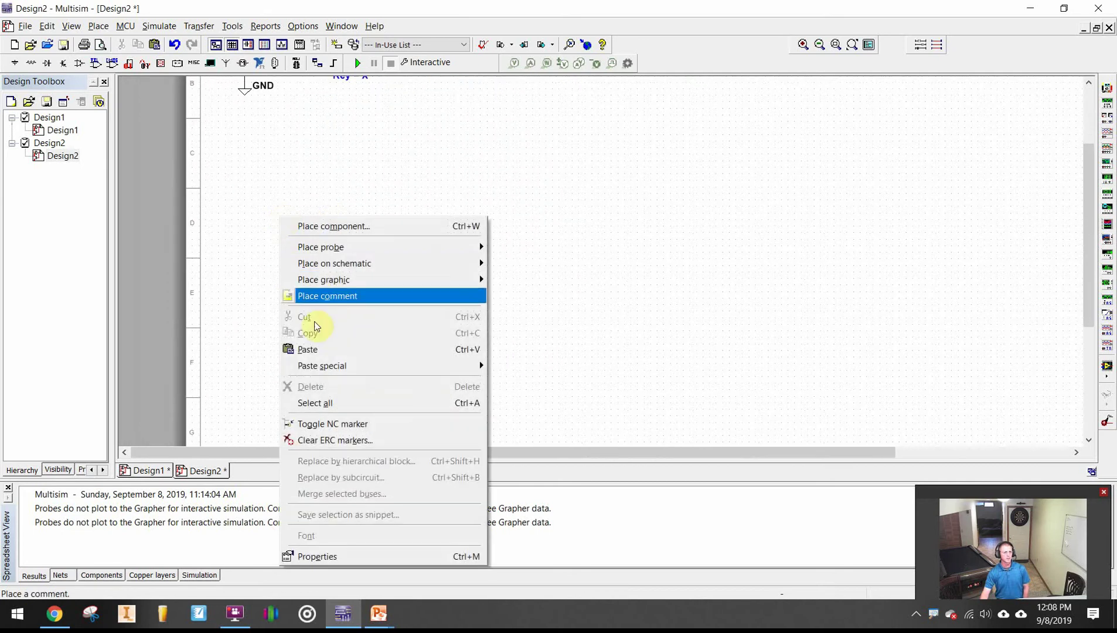
{"action": "left_click", "coordinate": [321, 348]}
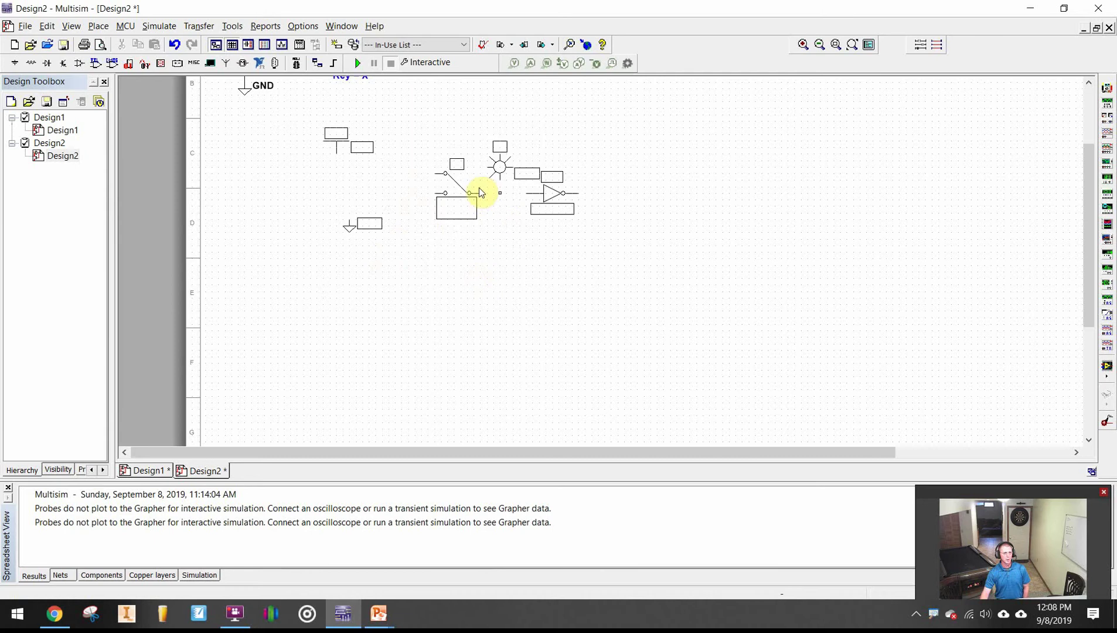
{"action": "left_click", "coordinate": [418, 216]}
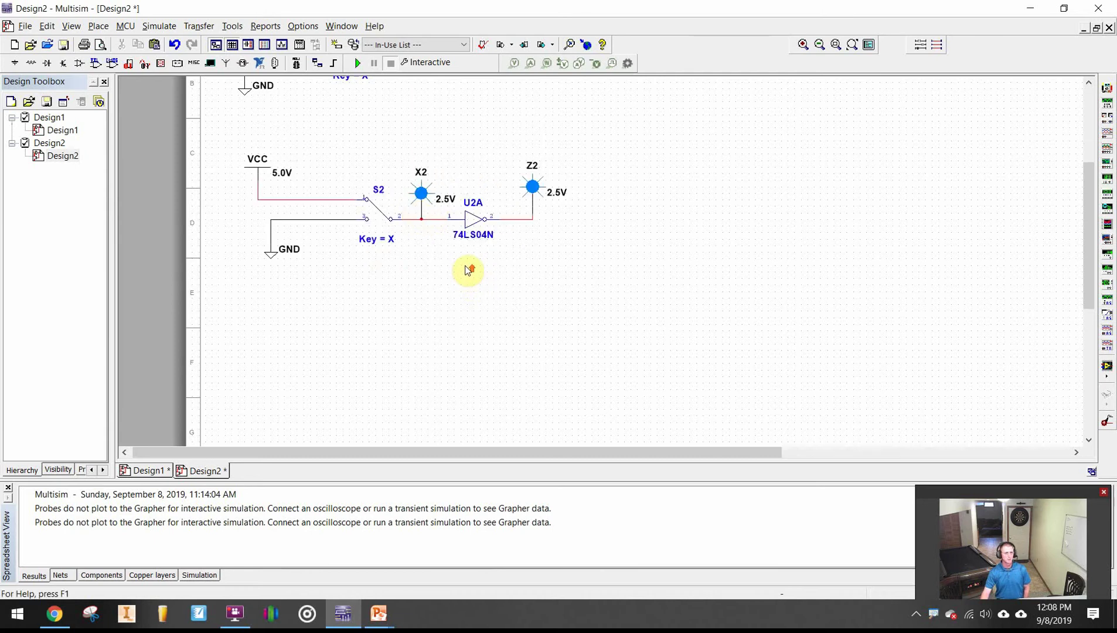
{"action": "scroll", "coordinate": [475, 293], "scroll_direction": "up", "scroll_amount": 3}
{"action": "scroll", "coordinate": [481, 269], "scroll_direction": "down", "scroll_amount": 2}
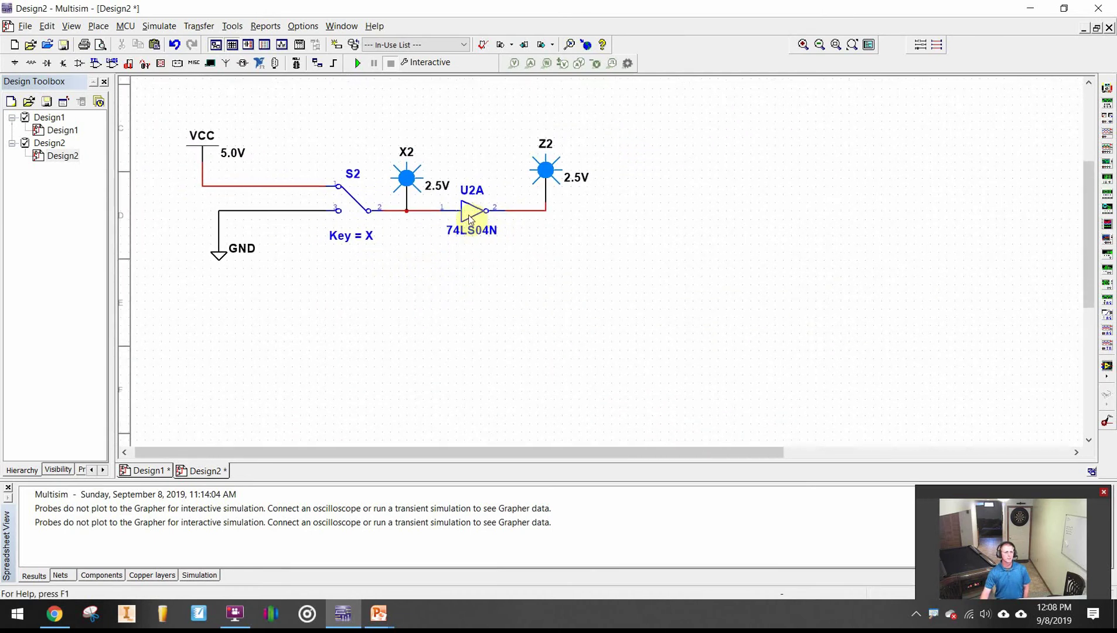
Replace the copied inverter U2A with gate A of a 74LS08N AND chip.
{"action": "left_click", "coordinate": [468, 218]}
{"action": "right_click", "coordinate": [468, 217]}
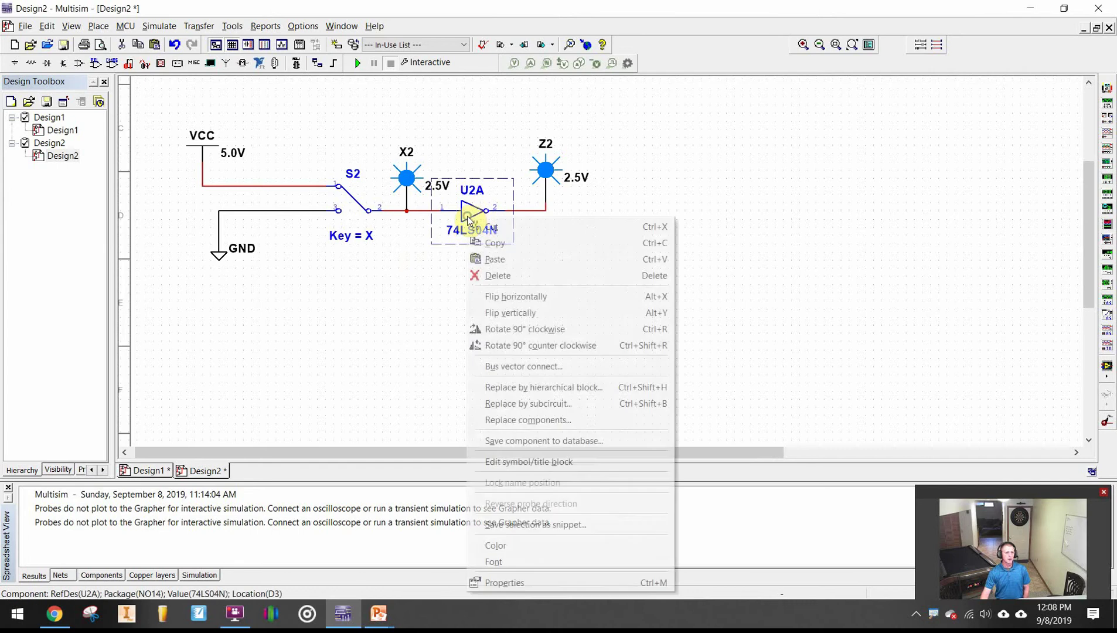
{"action": "left_click", "coordinate": [516, 582]}
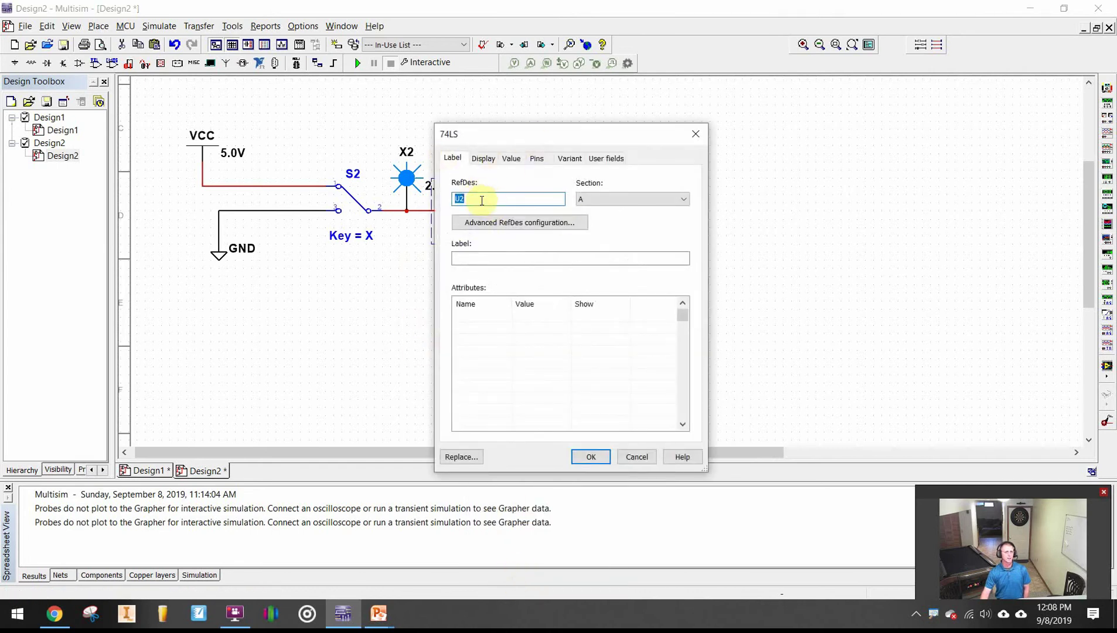
{"action": "left_click", "coordinate": [461, 456]}
{"action": "left_click_drag", "start_coordinate": [320, 8], "coordinate": [916, 53]}
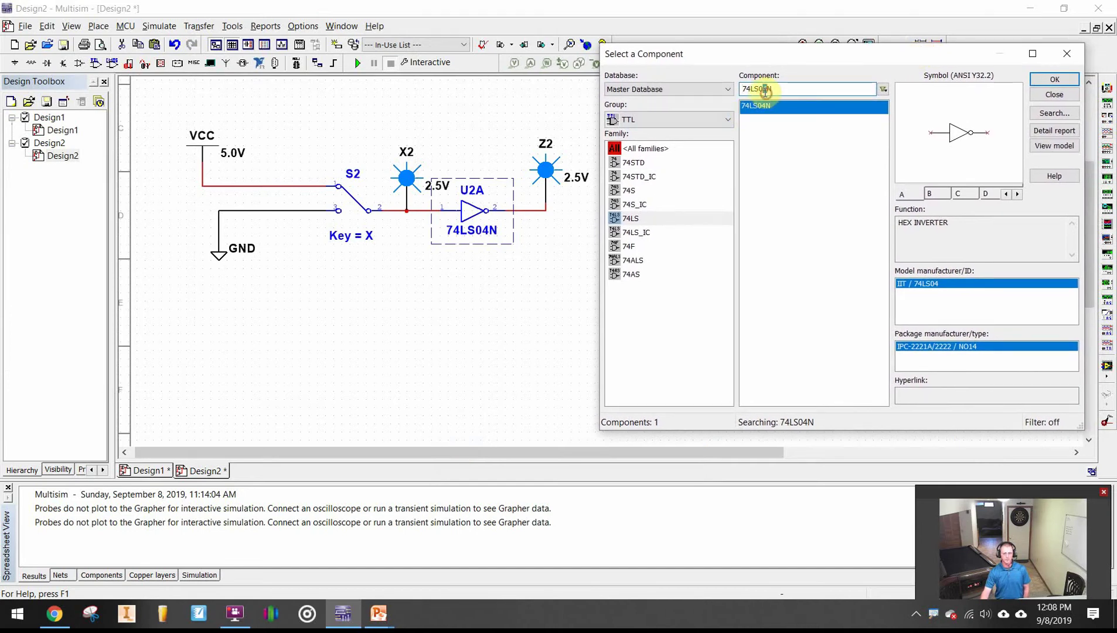
{"action": "key", "text": "BackSpace"}
{"action": "type", "text": "8"}
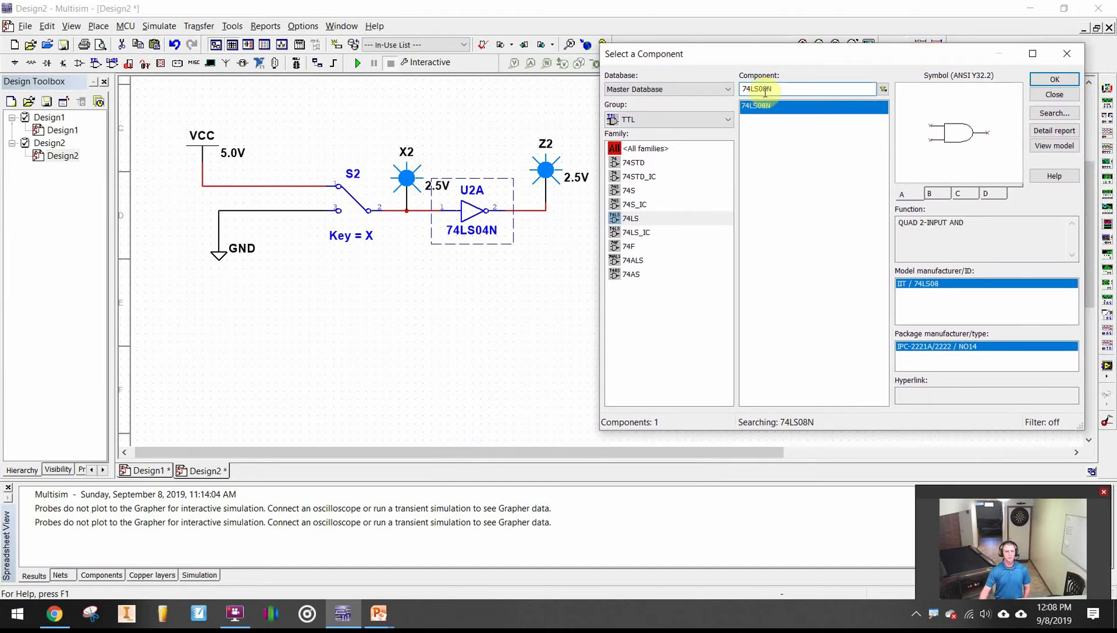
{"action": "left_click", "coordinate": [1054, 78]}
{"action": "left_click", "coordinate": [1030, 79]}
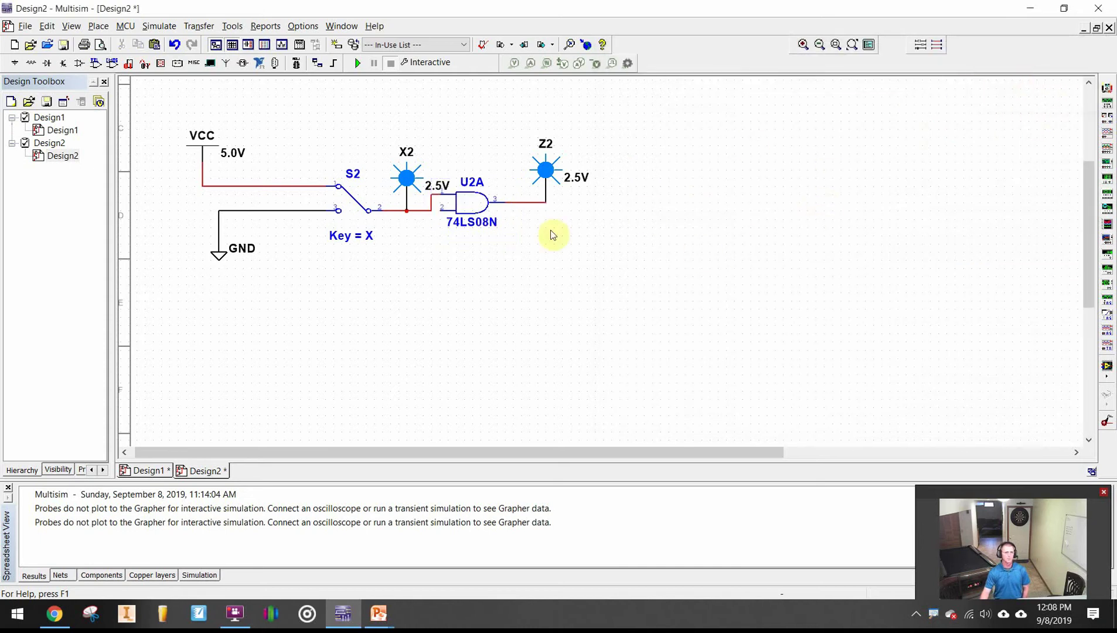
Nudge the AND gate slightly down and move the GND symbol further down.
{"action": "left_click", "coordinate": [478, 212]}
{"action": "key", "text": "Down"}
{"action": "key", "text": "Down"}
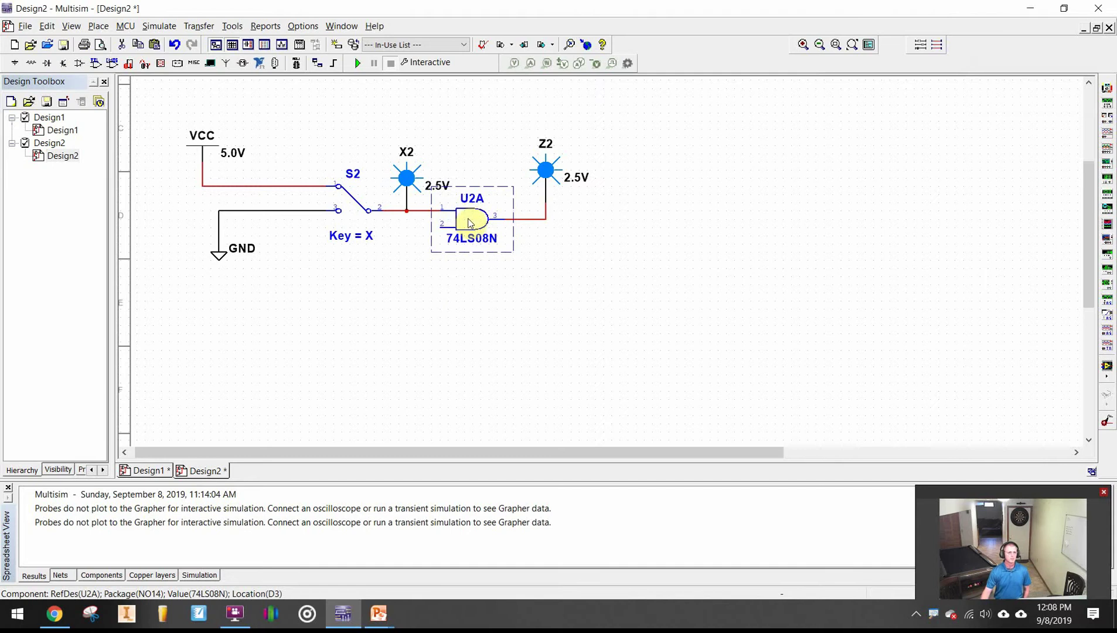
{"action": "left_click", "coordinate": [391, 356]}
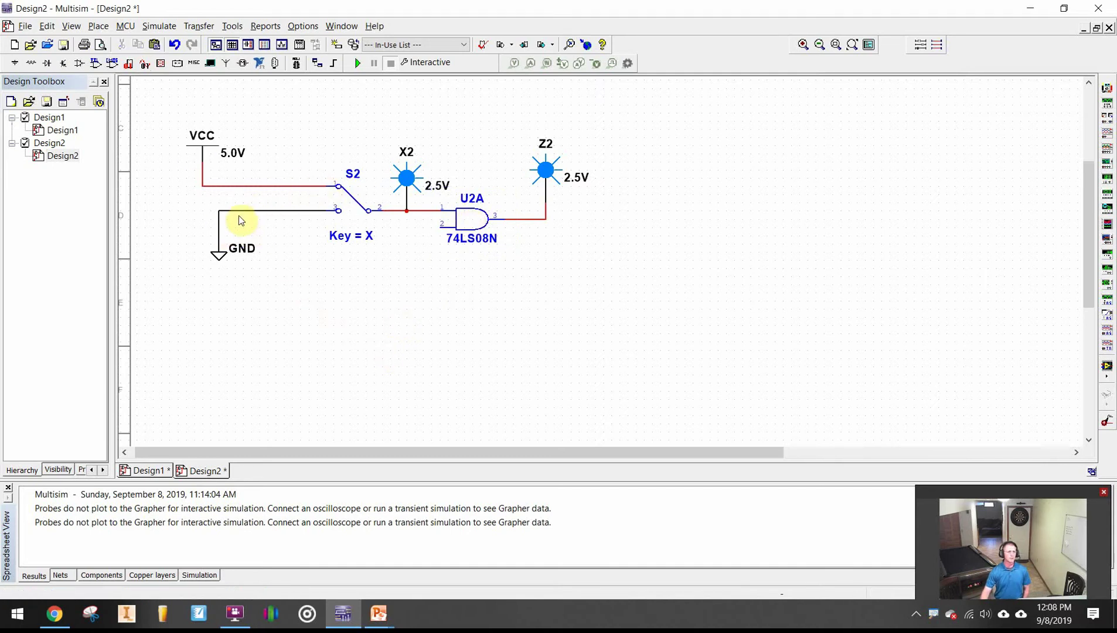
{"action": "left_click", "coordinate": [220, 261]}
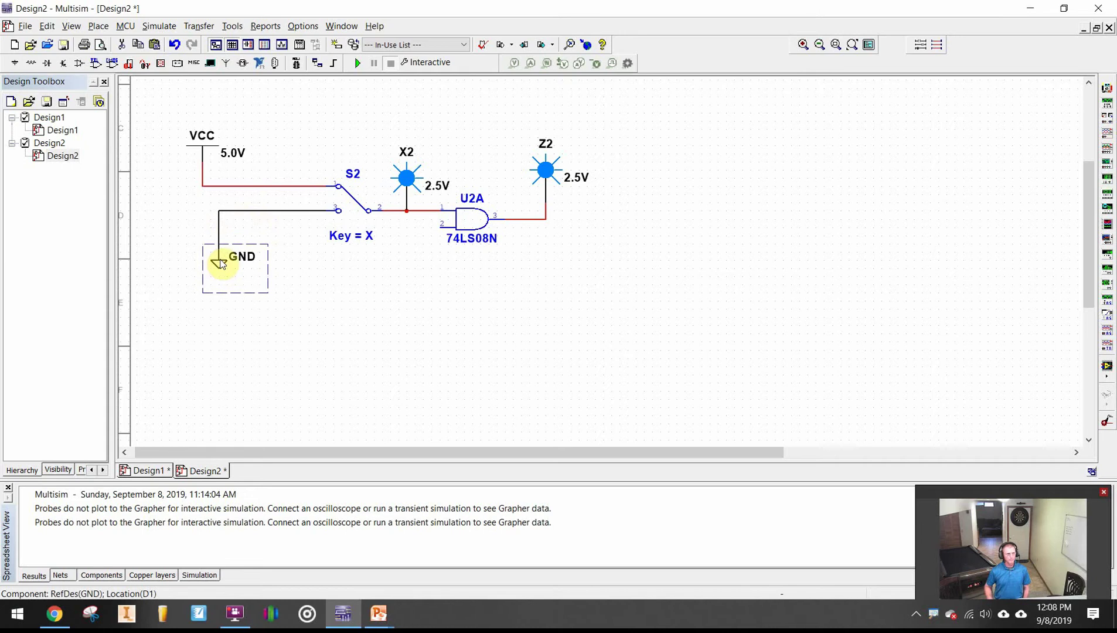
{"action": "key", "text": "Down"}
{"action": "key", "text": "Down"}
{"action": "key", "text": "Down"}
{"action": "key", "text": "Down"}
{"action": "key", "text": "Down"}
{"action": "key", "text": "Down"}
{"action": "key", "text": "Down"}
{"action": "key", "text": "Down"}
{"action": "key", "text": "Down"}
{"action": "key", "text": "Down"}
{"action": "key", "text": "Down"}
{"action": "key", "text": "Down"}
{"action": "key", "text": "Down"}
{"action": "key", "text": "Down"}
{"action": "key", "text": "Down"}
{"action": "key", "text": "Down"}
{"action": "key", "text": "Down"}
{"action": "key", "text": "Down"}
{"action": "key", "text": "Down"}
{"action": "key", "text": "Down"}
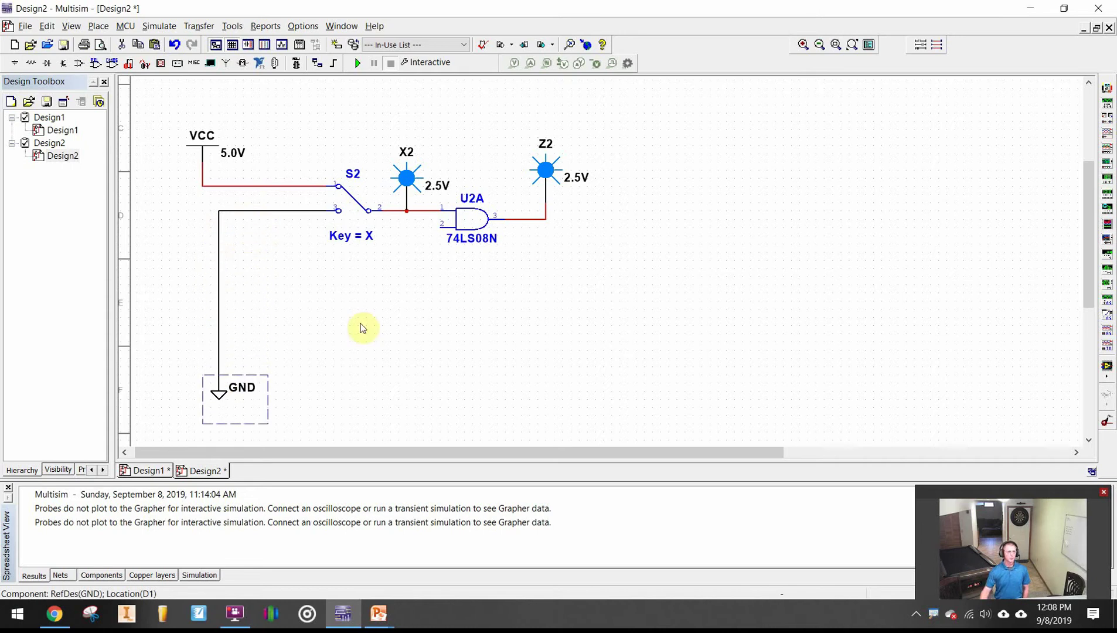
Place an SPDT switch from the Basic group's SWITCH family below S2 as S3.
{"action": "left_click", "coordinate": [386, 346]}
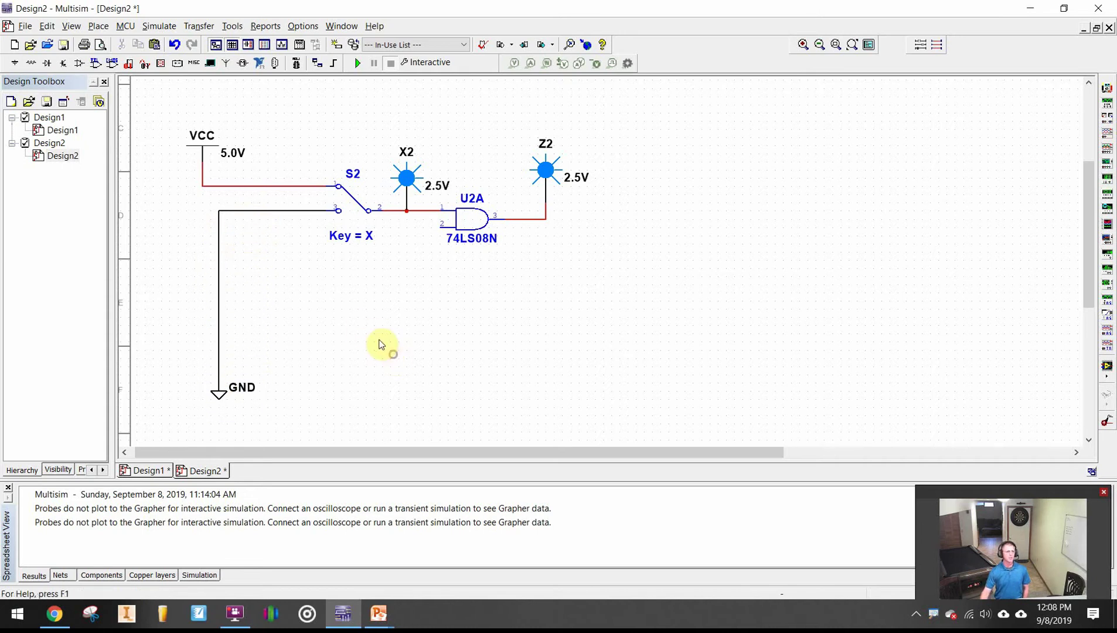
{"action": "left_click", "coordinate": [94, 26]}
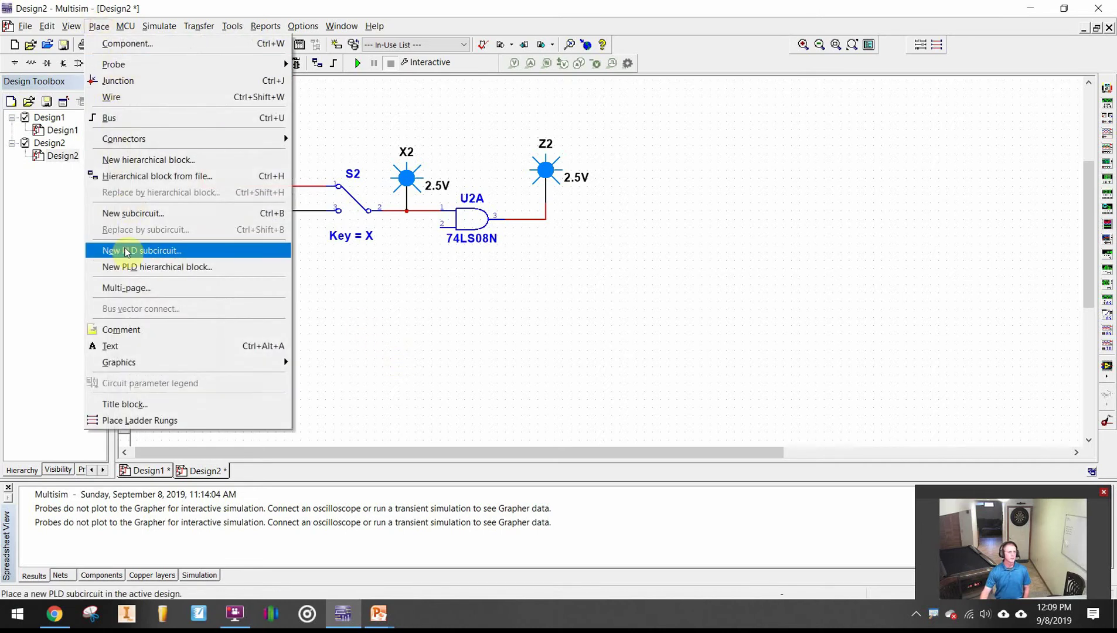
{"action": "left_click", "coordinate": [115, 44]}
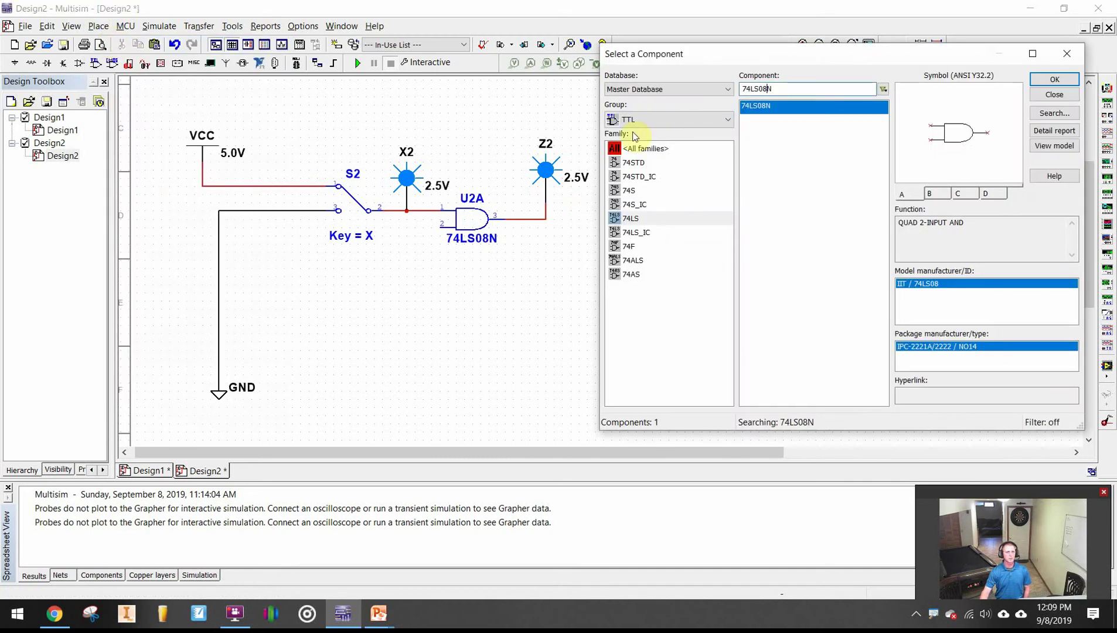
{"action": "left_click", "coordinate": [652, 120]}
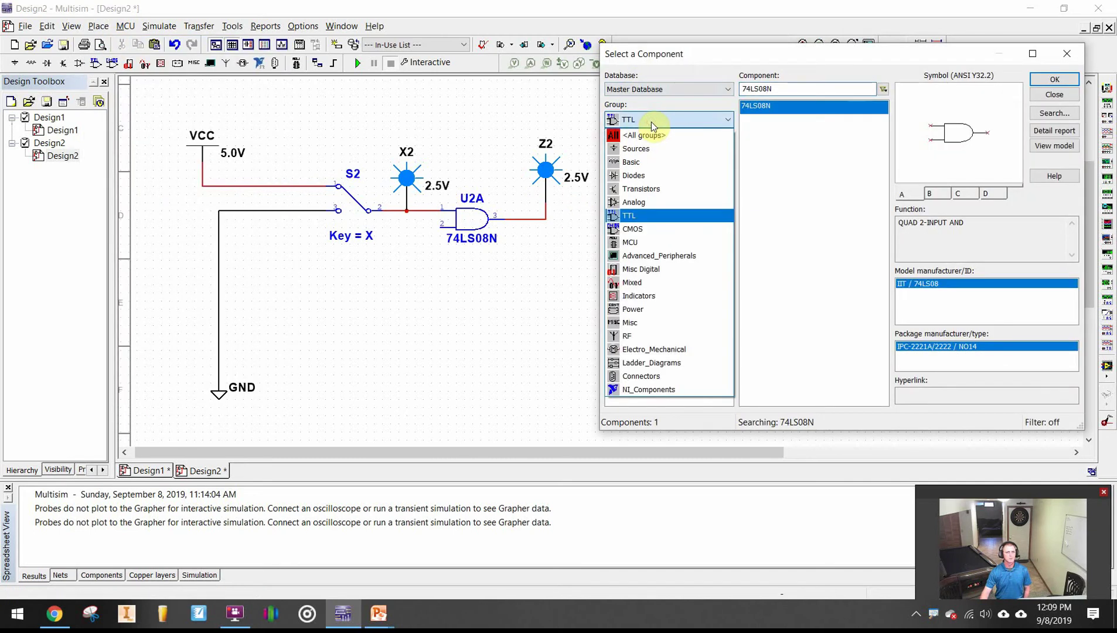
{"action": "left_click", "coordinate": [631, 161]}
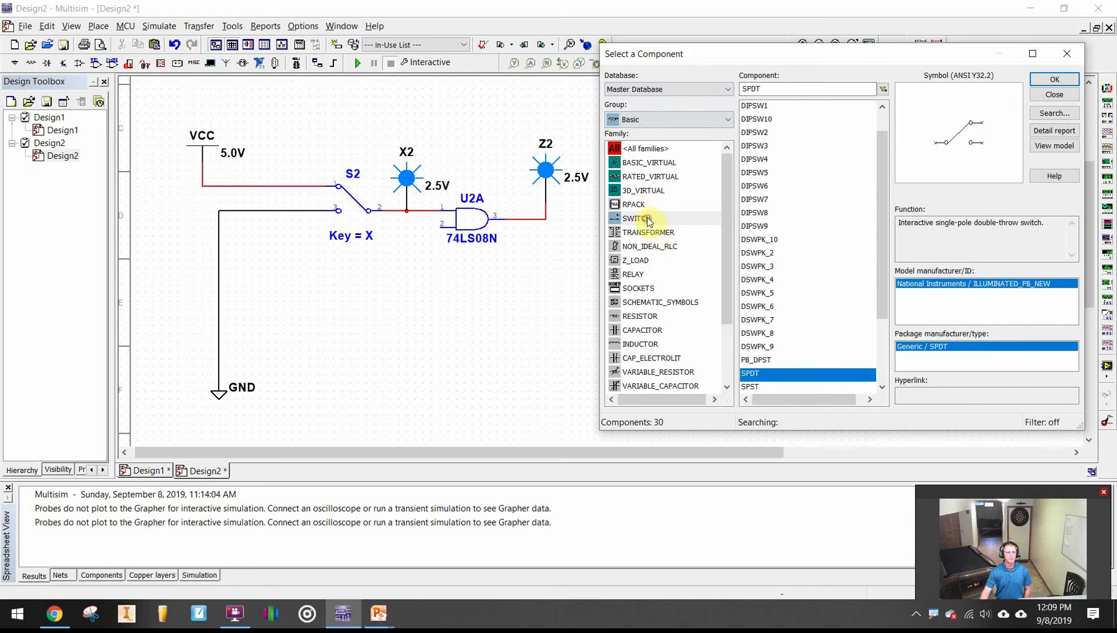
{"action": "left_click", "coordinate": [651, 222]}
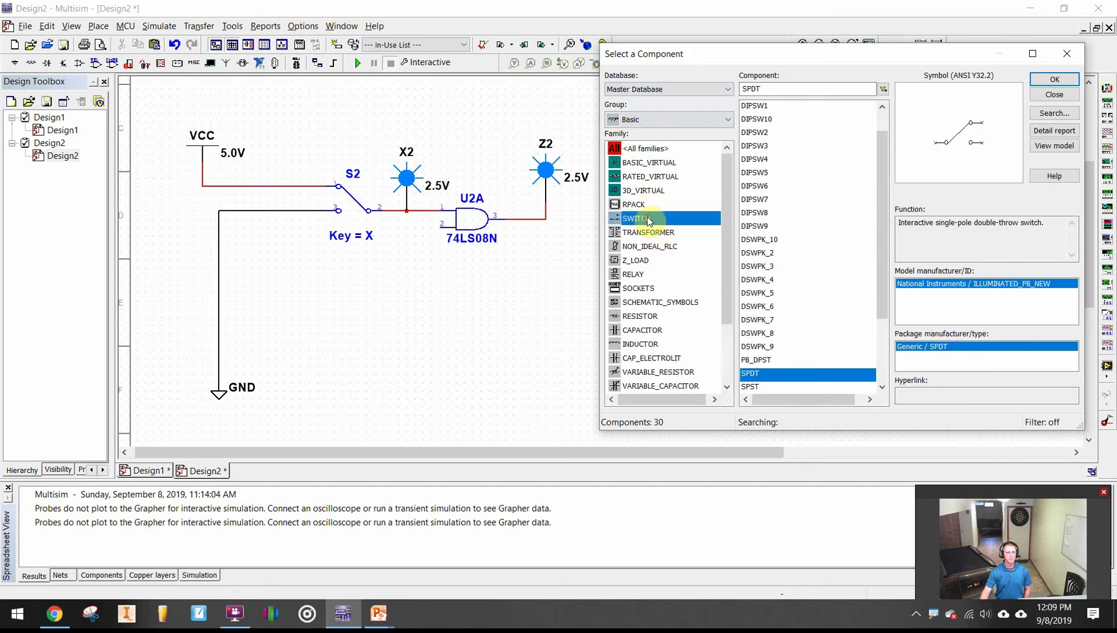
{"action": "left_click", "coordinate": [1055, 79]}
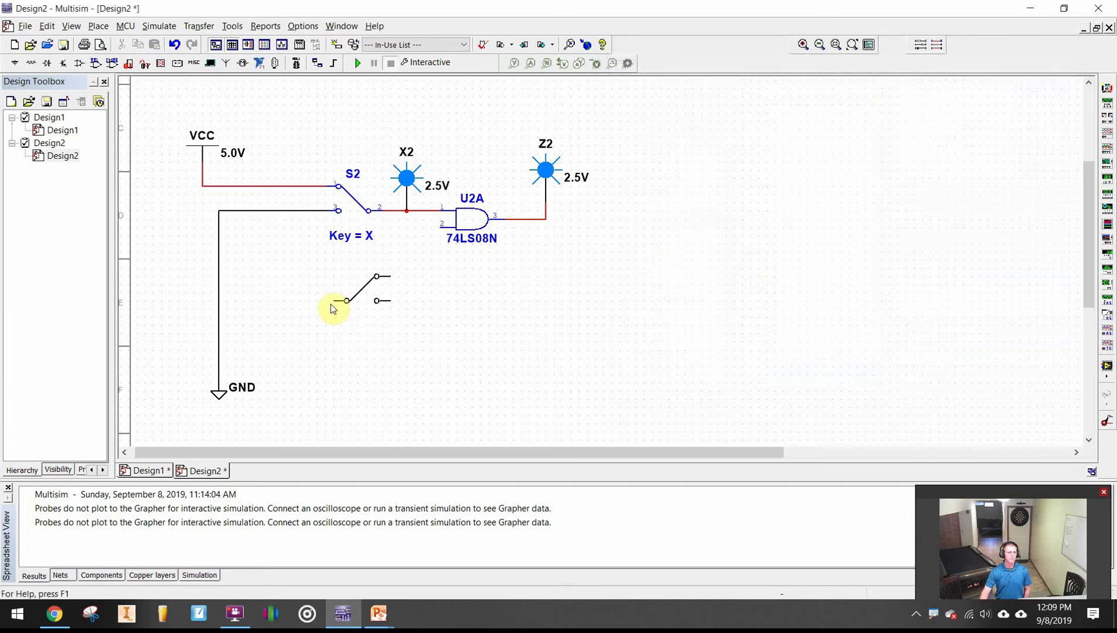
{"action": "left_click", "coordinate": [333, 309]}
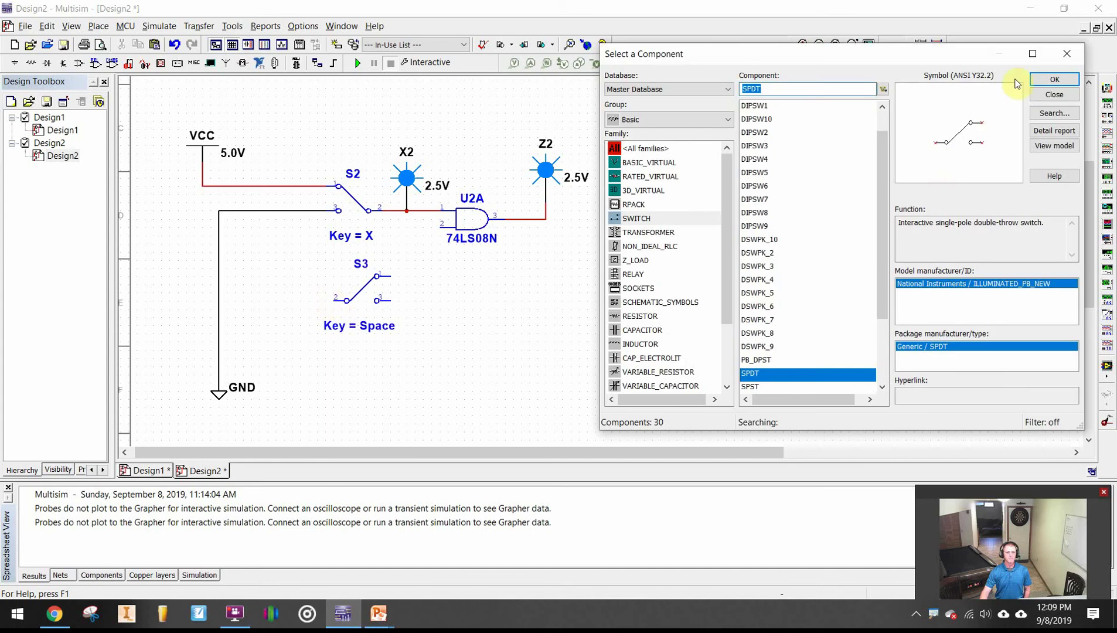
{"action": "left_click", "coordinate": [1069, 54]}
Flip switch S3 horizontally.
{"action": "left_click", "coordinate": [393, 291]}
{"action": "right_click", "coordinate": [391, 291]}
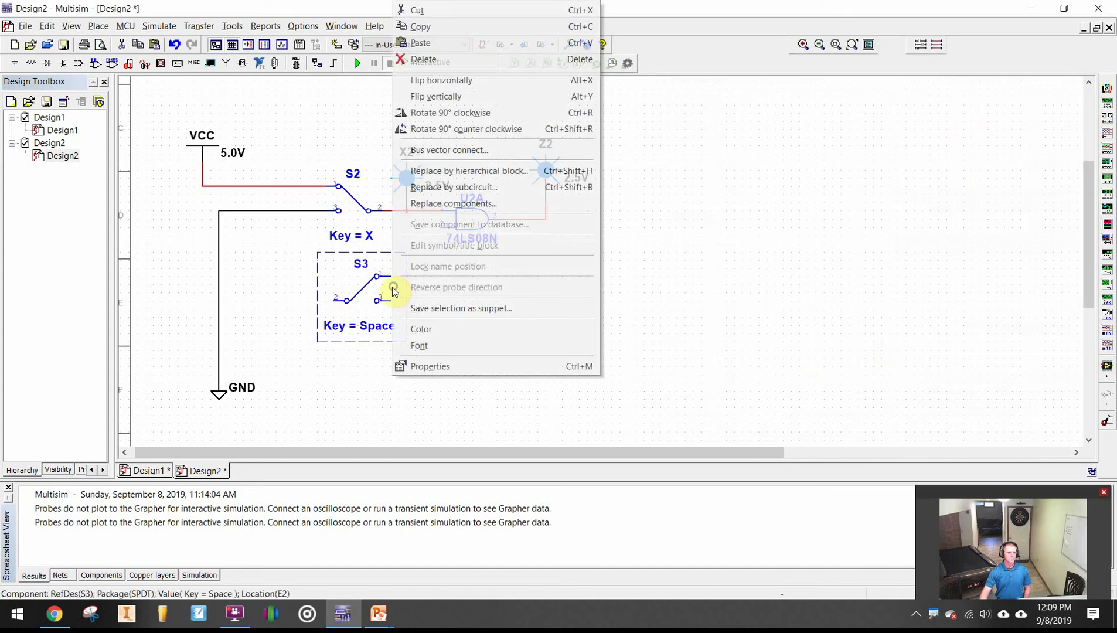
{"action": "left_click", "coordinate": [445, 80]}
{"action": "scroll", "coordinate": [453, 84], "scroll_direction": "up", "scroll_amount": 2}
{"action": "scroll", "coordinate": [442, 235], "scroll_direction": "up", "scroll_amount": 1}
{"action": "scroll", "coordinate": [437, 356], "scroll_direction": "down", "scroll_amount": 2}
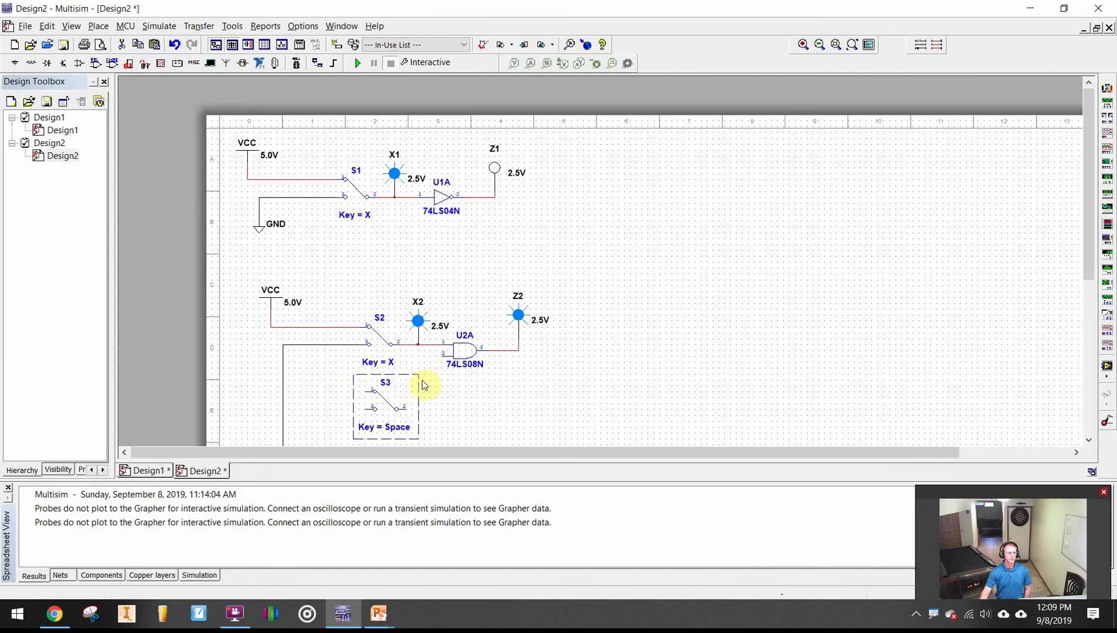
{"action": "scroll", "coordinate": [422, 392], "scroll_direction": "down", "scroll_amount": 5}
Set switch S3's toggle key to Y and begin a wire from its pin 1.
{"action": "right_click", "coordinate": [392, 262]}
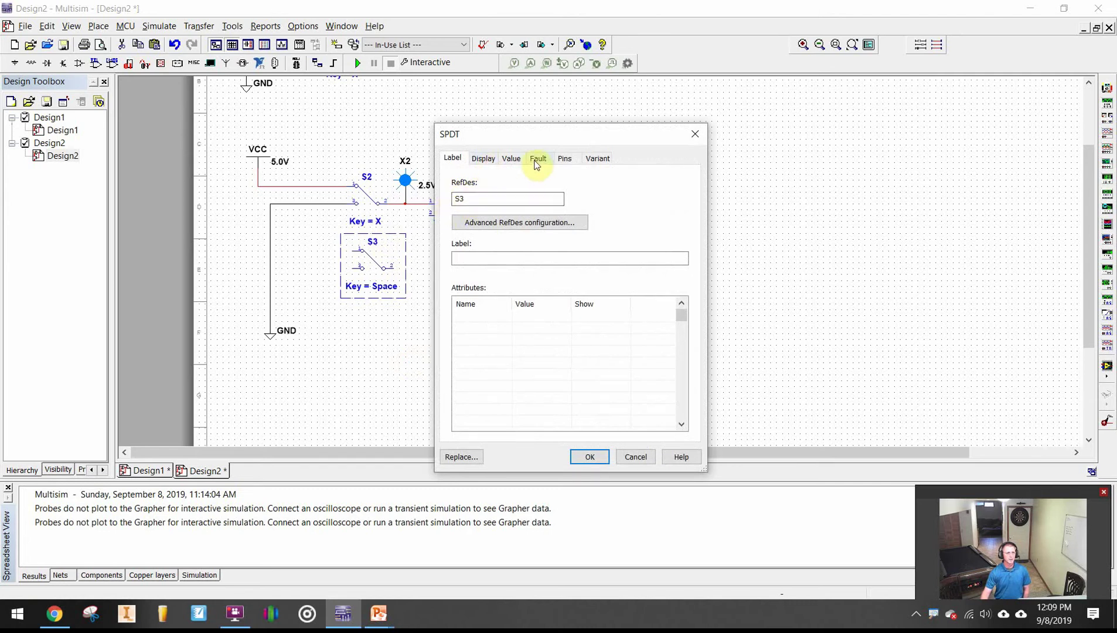
{"action": "left_click", "coordinate": [510, 167]}
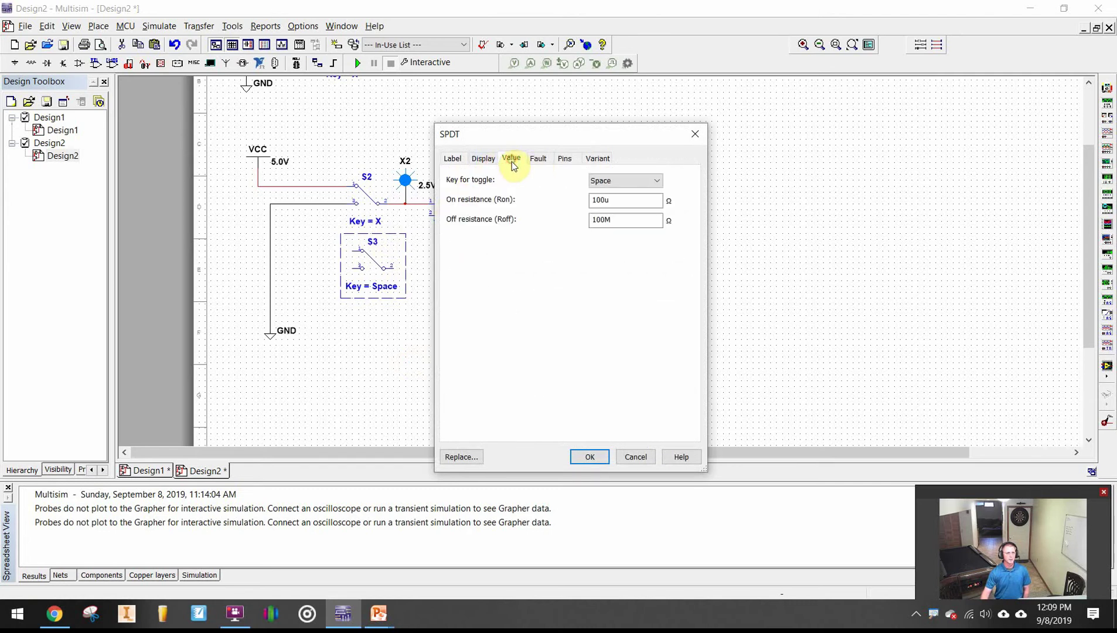
{"action": "left_click", "coordinate": [627, 180]}
{"action": "scroll", "coordinate": [613, 249], "scroll_direction": "down", "scroll_amount": 3}
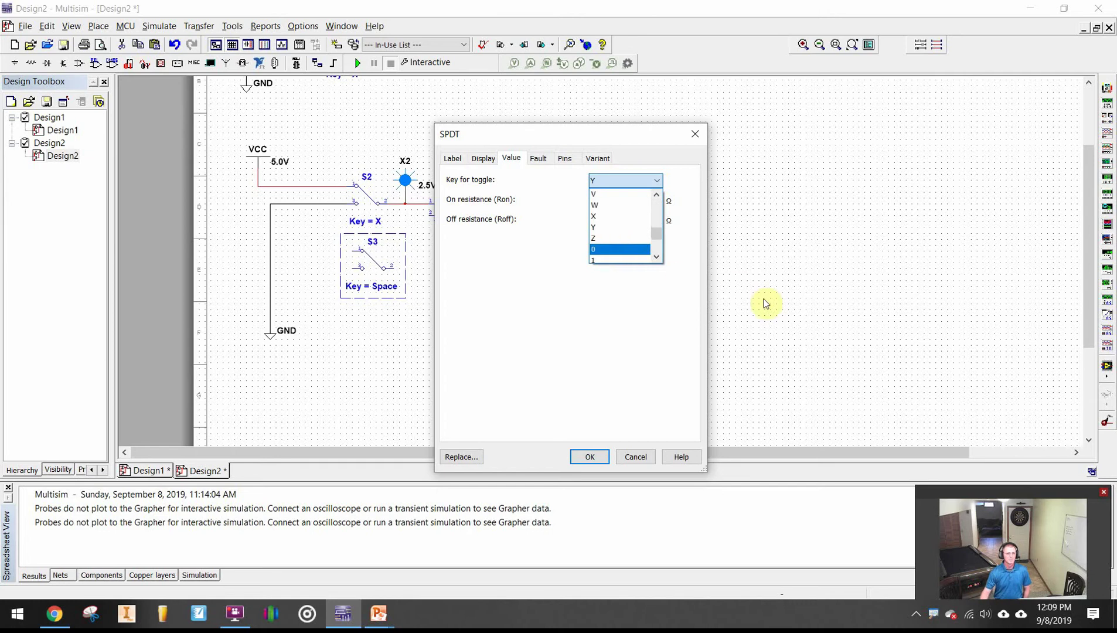
{"action": "scroll", "coordinate": [598, 222], "scroll_direction": "down", "scroll_amount": 1}
{"action": "left_click", "coordinate": [598, 228]}
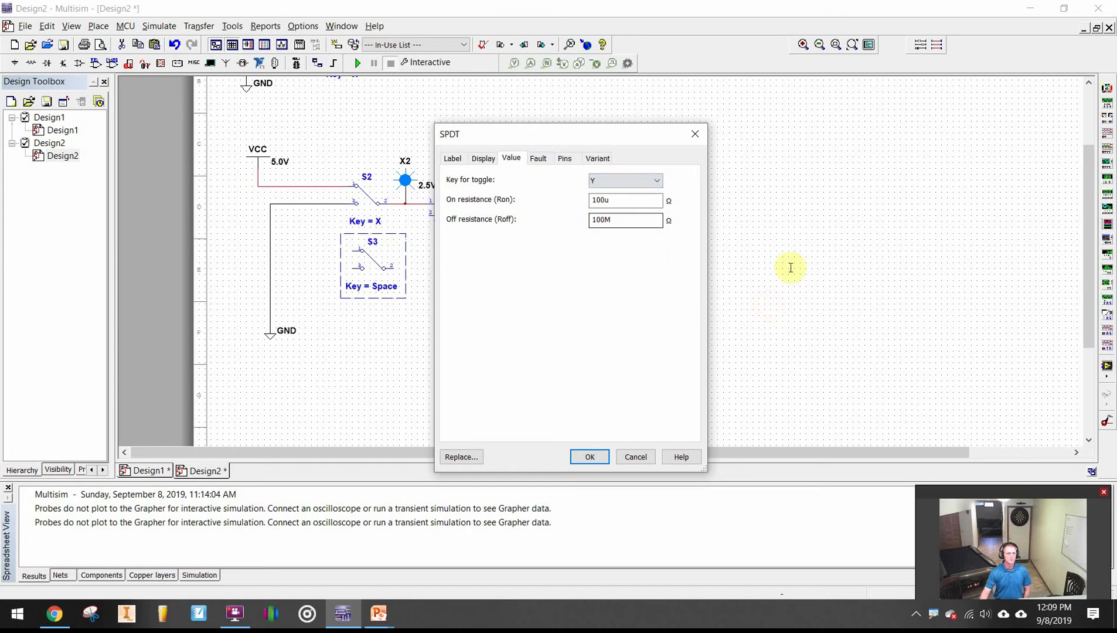
{"action": "left_click", "coordinate": [588, 456]}
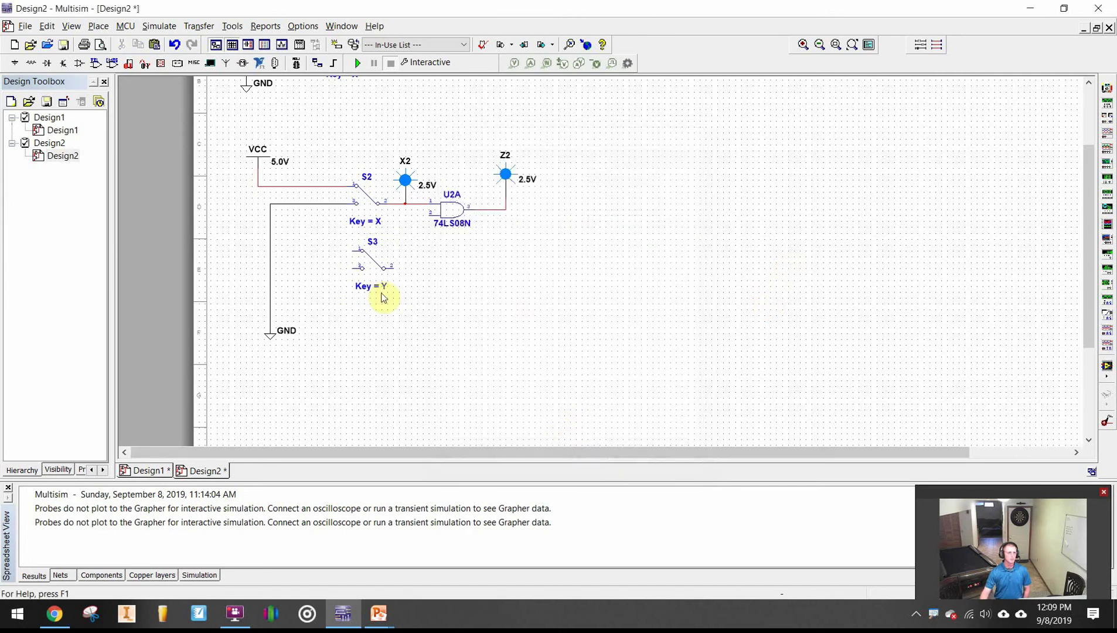
{"action": "scroll", "coordinate": [380, 293], "scroll_direction": "down", "scroll_amount": 1}
{"action": "scroll", "coordinate": [369, 275], "scroll_direction": "up", "scroll_amount": 2}
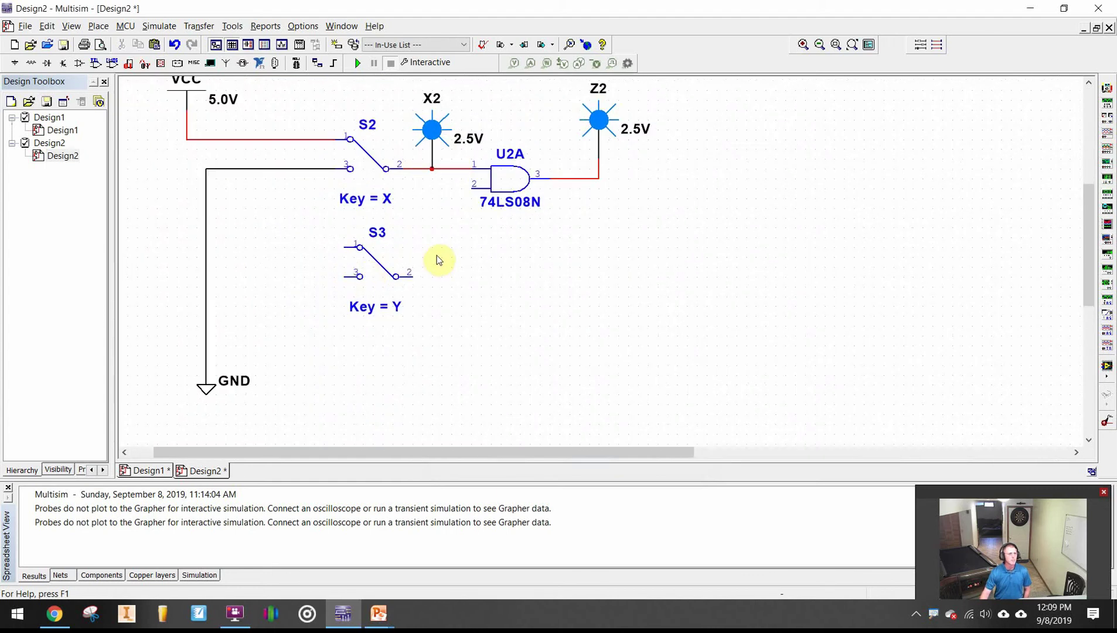
{"action": "left_click", "coordinate": [342, 246]}
Join S3 pin 1 to VCC, wire pin 3 to ground, and place blue probe X3 beside S3.
{"action": "left_click", "coordinate": [186, 145]}
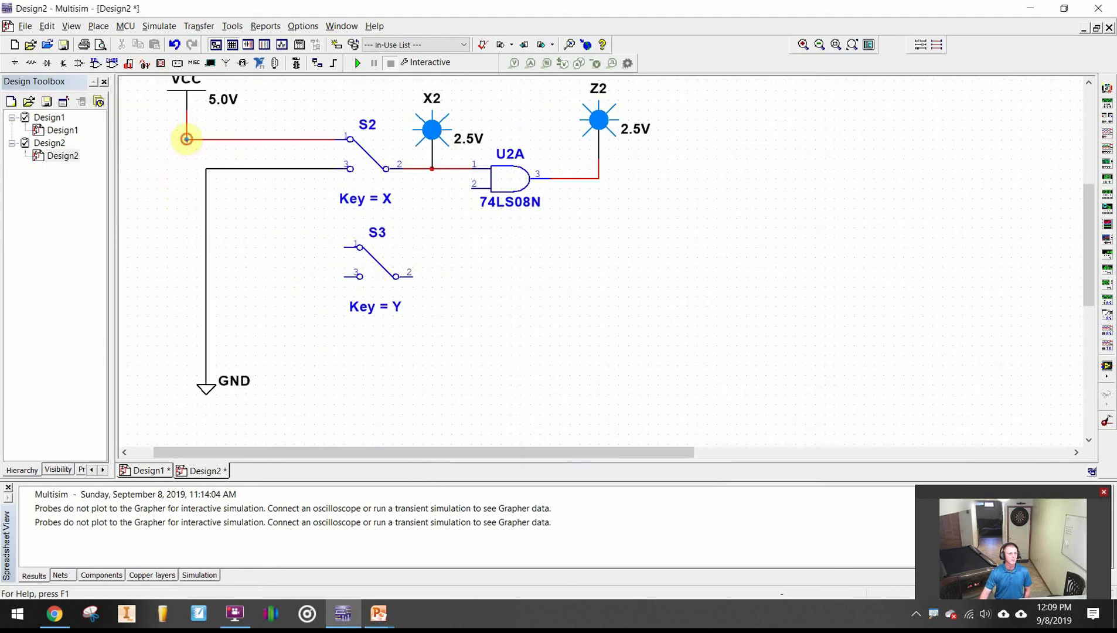
{"action": "left_click", "coordinate": [343, 274]}
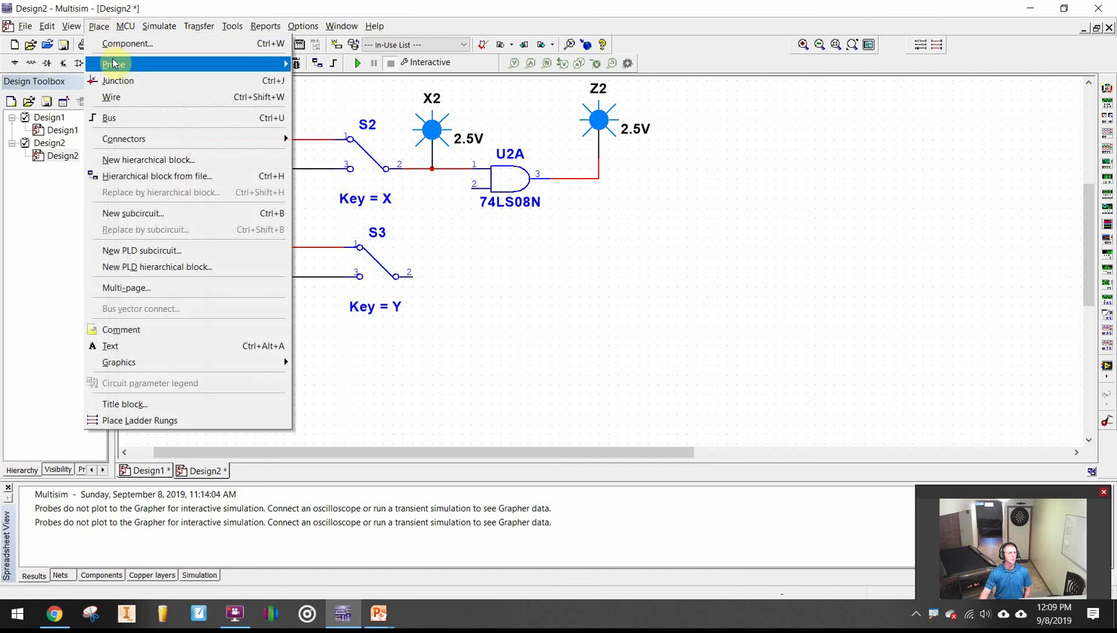
{"action": "mouse_move", "coordinate": [117, 63]}
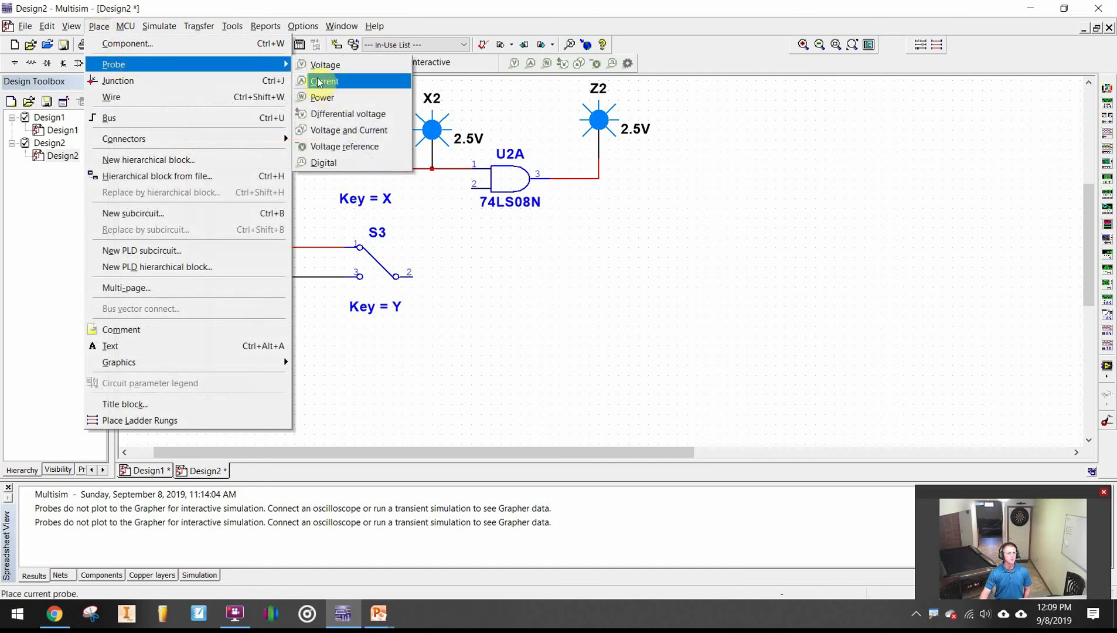
{"action": "left_click", "coordinate": [141, 43]}
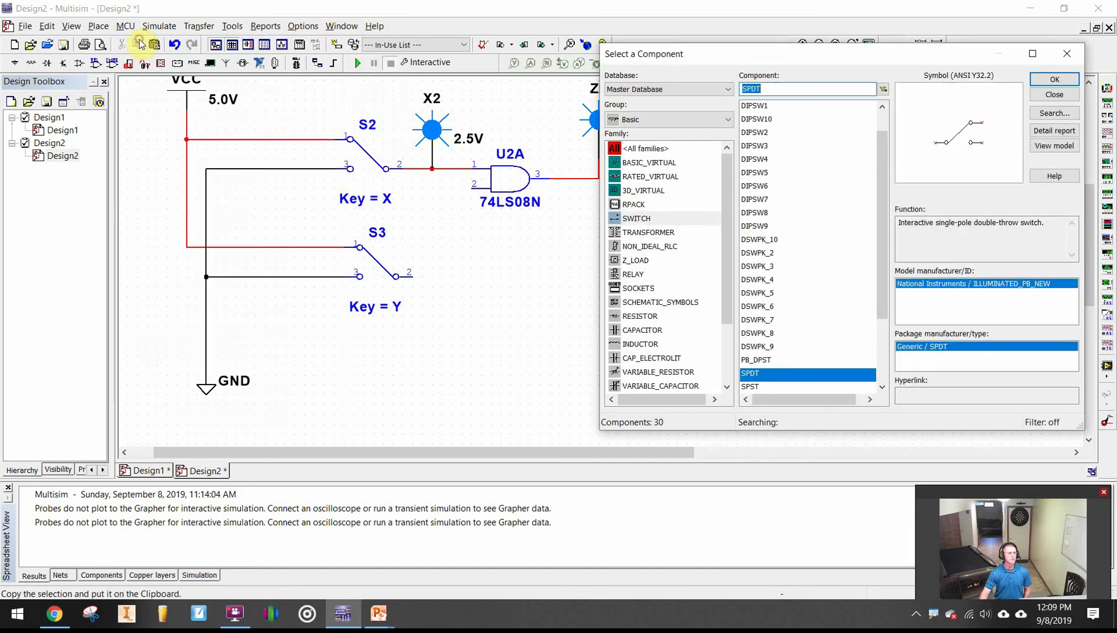
{"action": "left_click", "coordinate": [636, 124]}
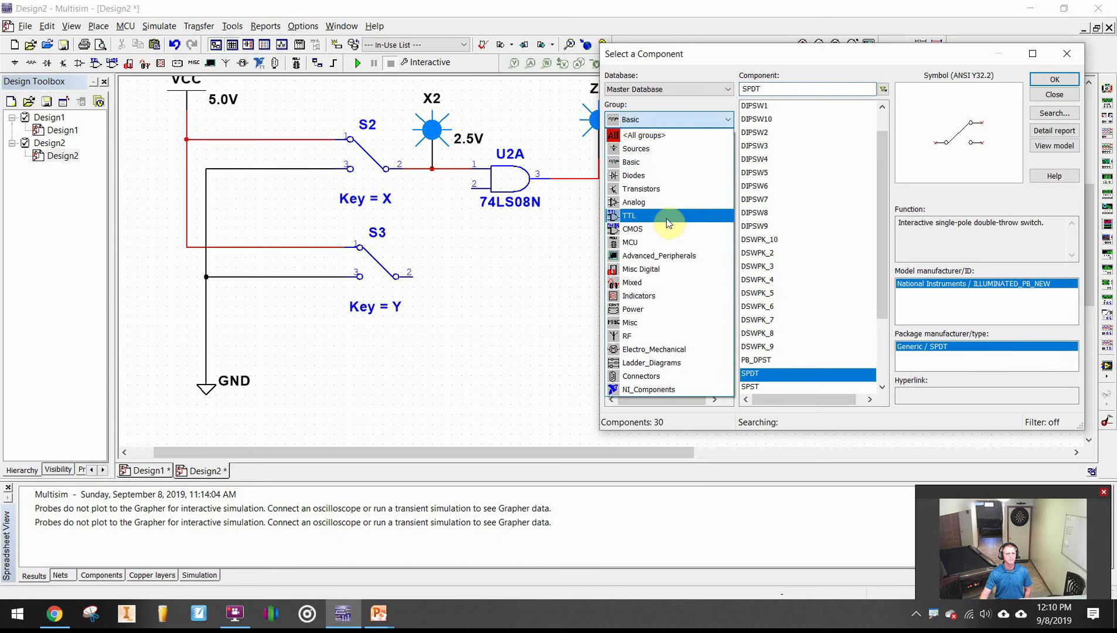
{"action": "left_click", "coordinate": [640, 298]}
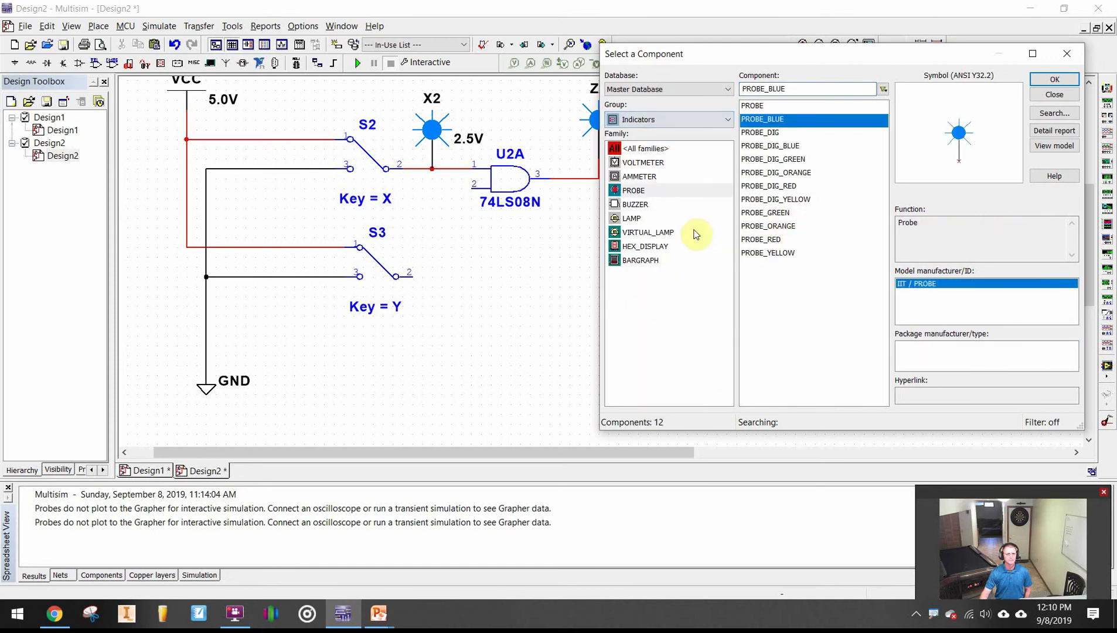
{"action": "left_click", "coordinate": [632, 194]}
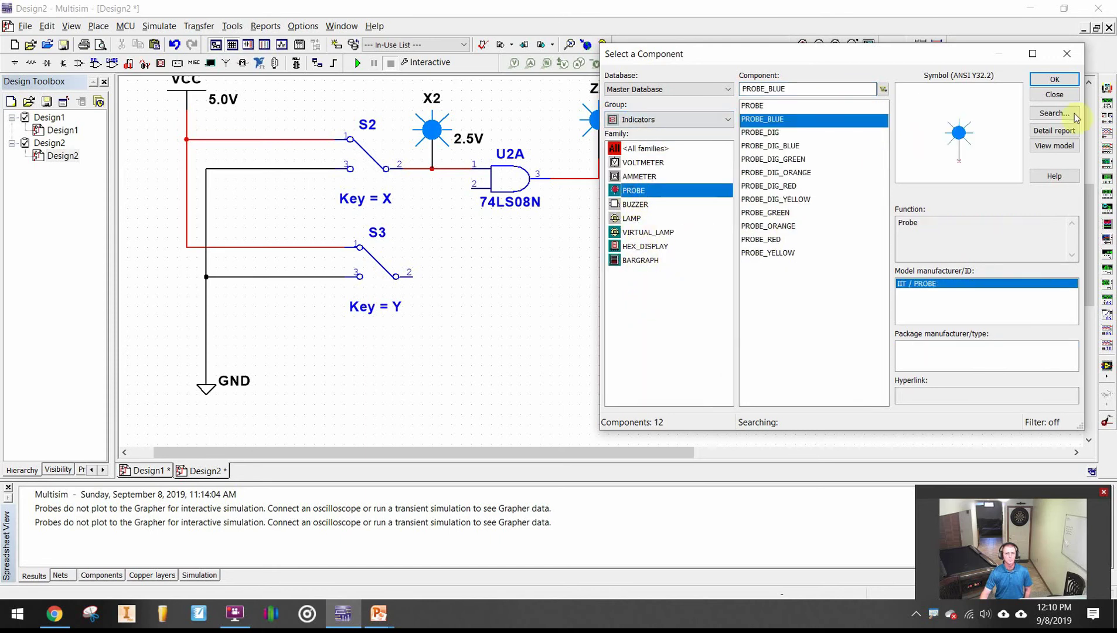
{"action": "left_click", "coordinate": [1049, 80]}
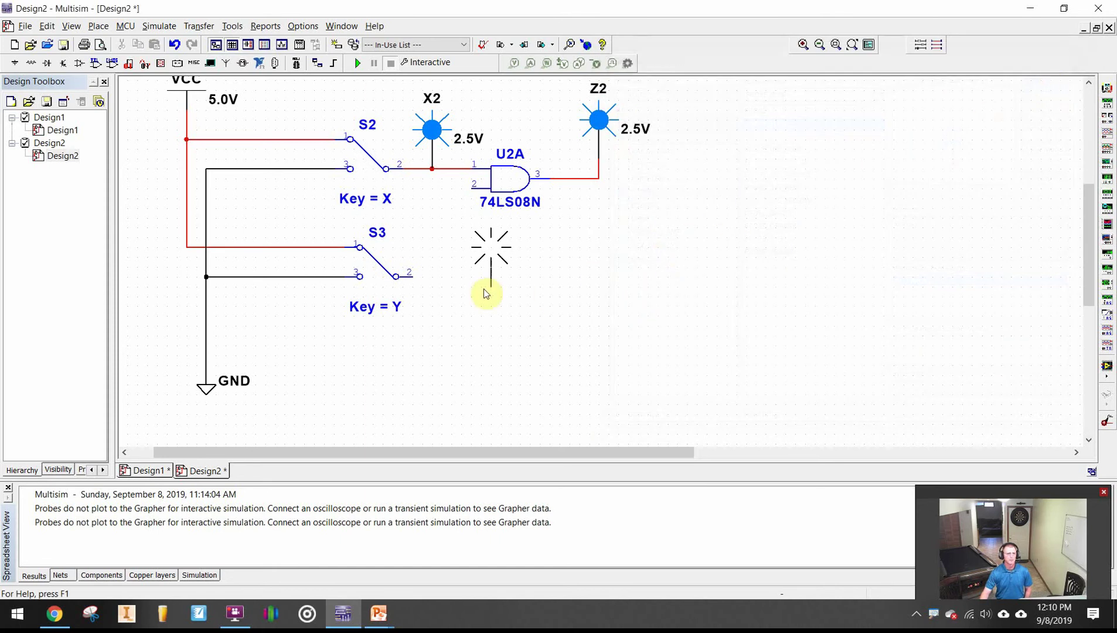
{"action": "left_click", "coordinate": [443, 269]}
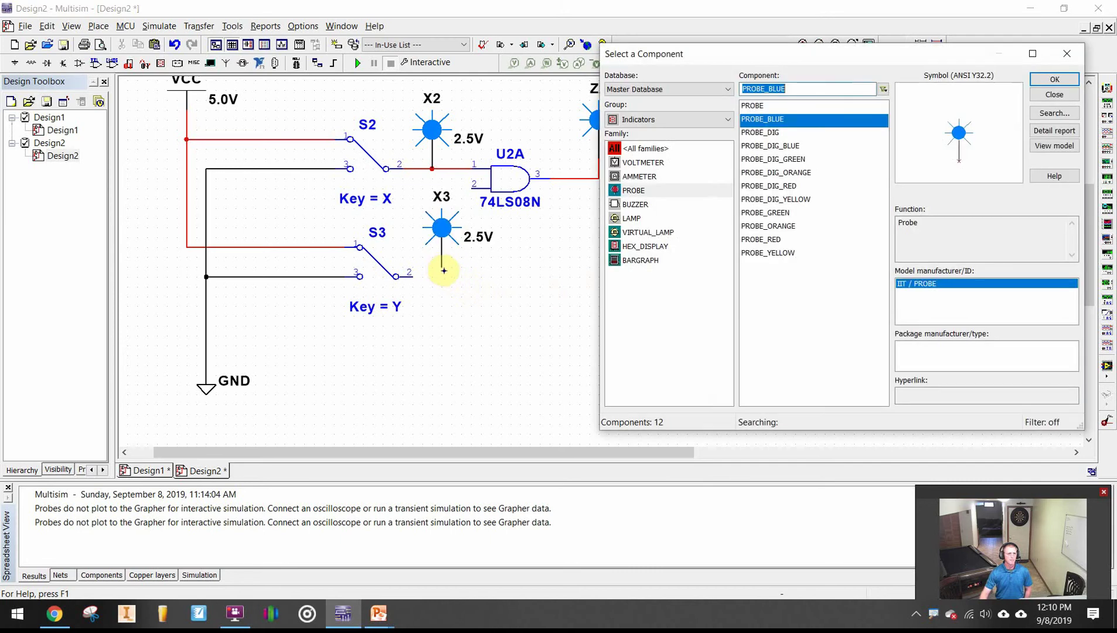
{"action": "left_click", "coordinate": [1054, 80]}
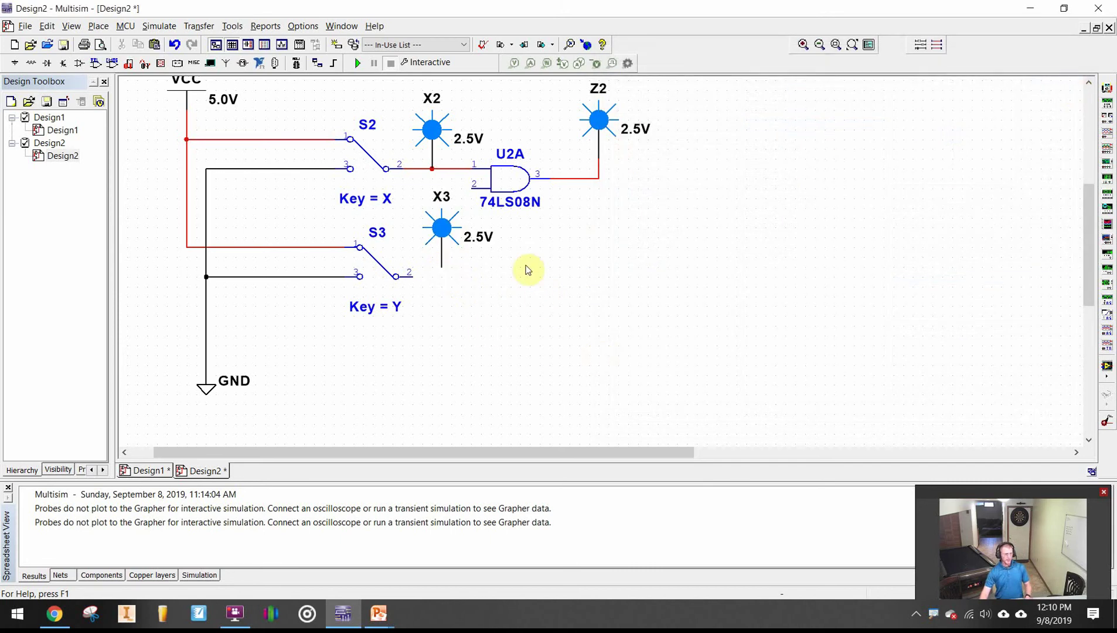
Change probe X3's RefDes to Y2 in its Properties Label settings.
{"action": "right_click", "coordinate": [434, 231]}
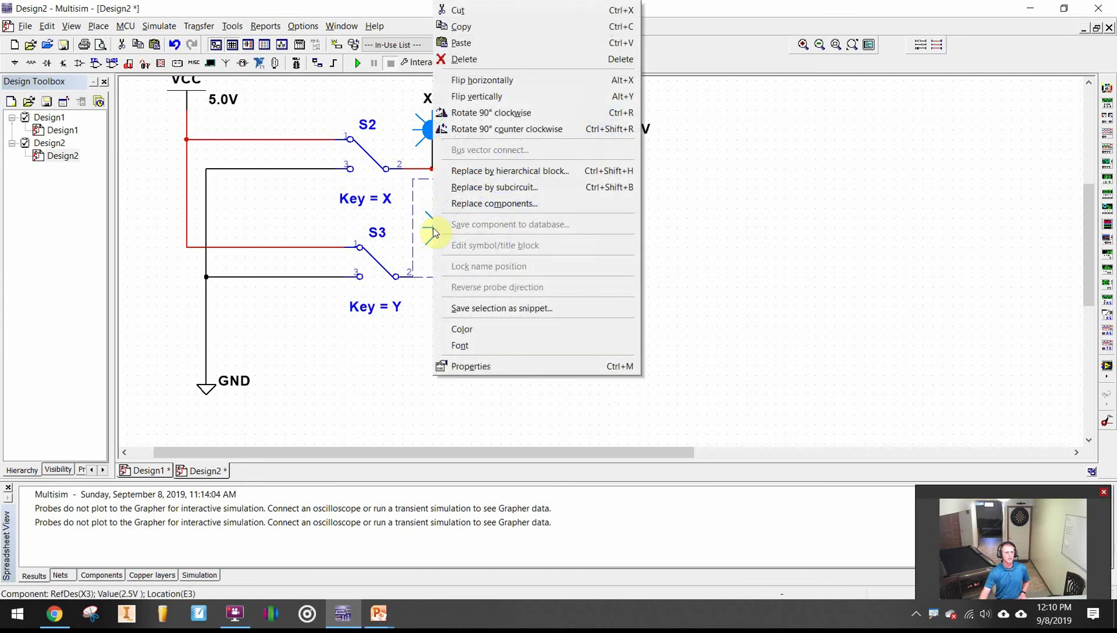
{"action": "left_click", "coordinate": [465, 366]}
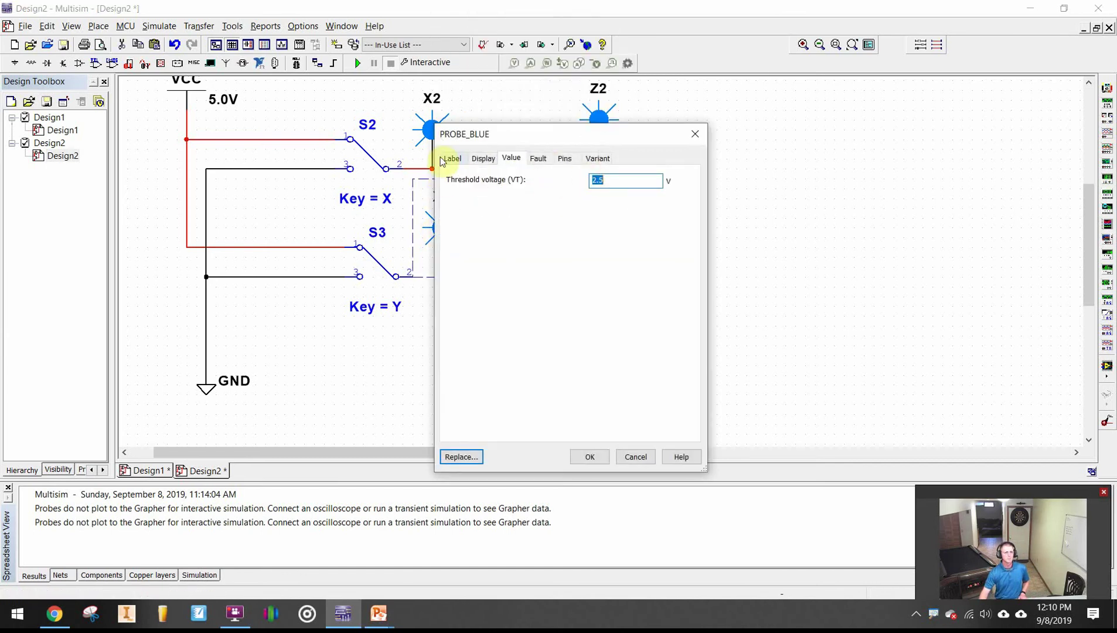
{"action": "left_click", "coordinate": [451, 157]}
{"action": "left_click", "coordinate": [456, 202]}
{"action": "left_click_drag", "start_coordinate": [468, 199], "coordinate": [448, 200]}
{"action": "type", "text": "Y3"}
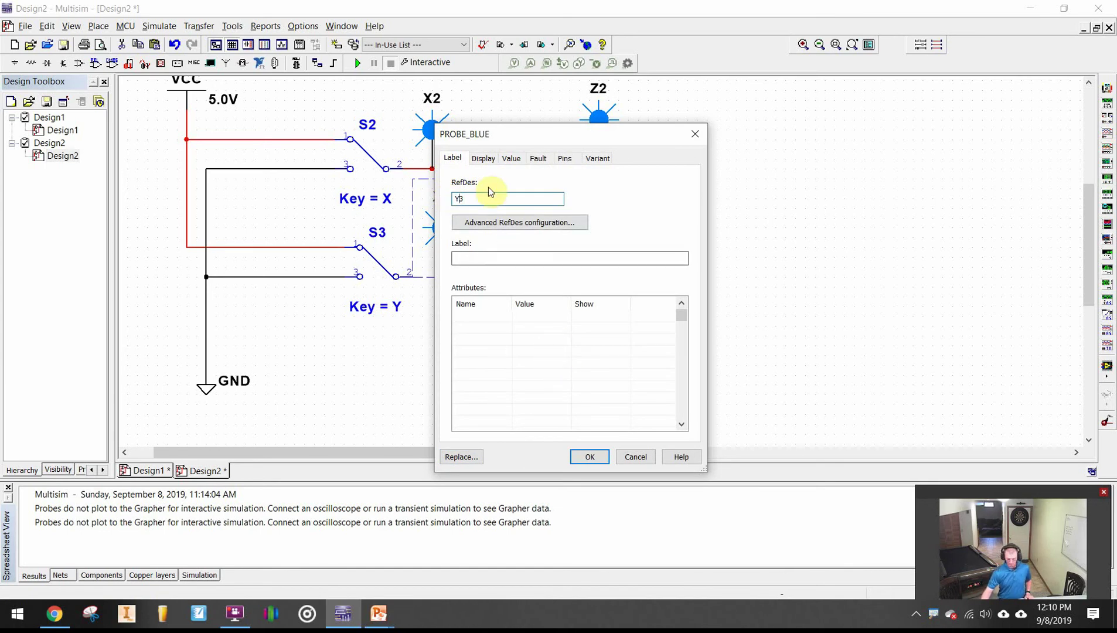
{"action": "key", "text": "Delete"}
{"action": "type", "text": "2"}
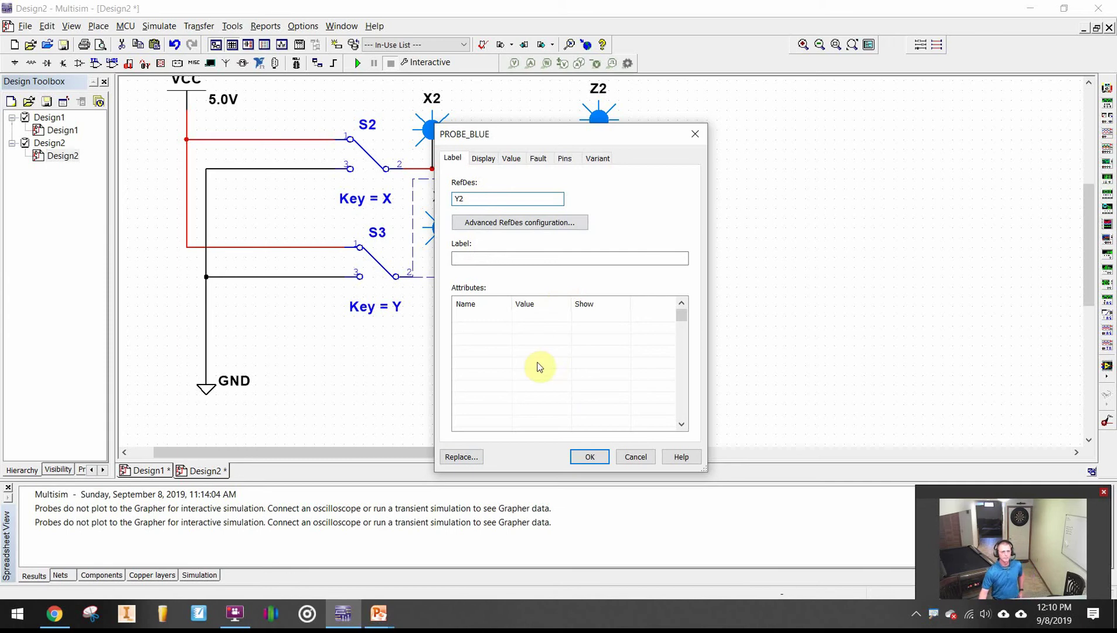
{"action": "left_click", "coordinate": [590, 457]}
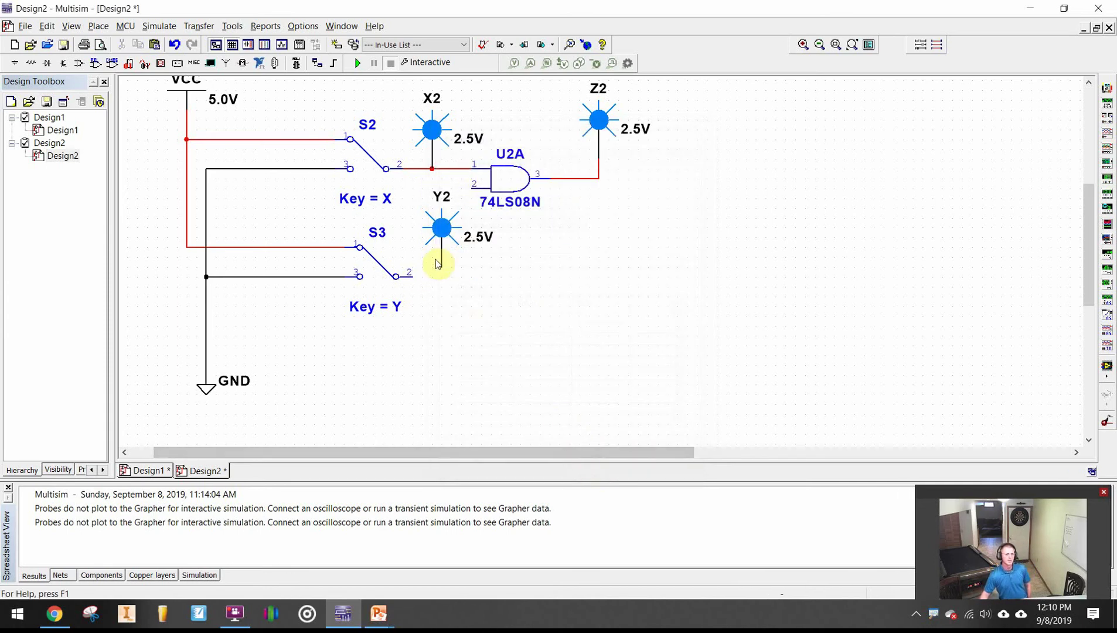
Wire switch S3's pin 2 to the AND gate's second input.
{"action": "left_click", "coordinate": [410, 276]}
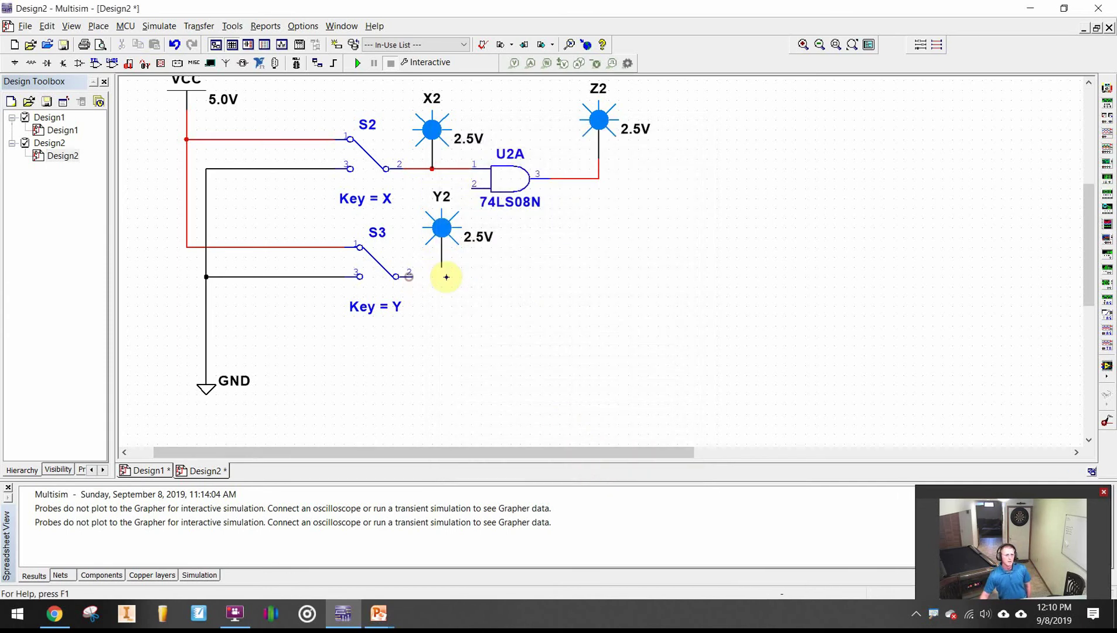
{"action": "left_click", "coordinate": [470, 191]}
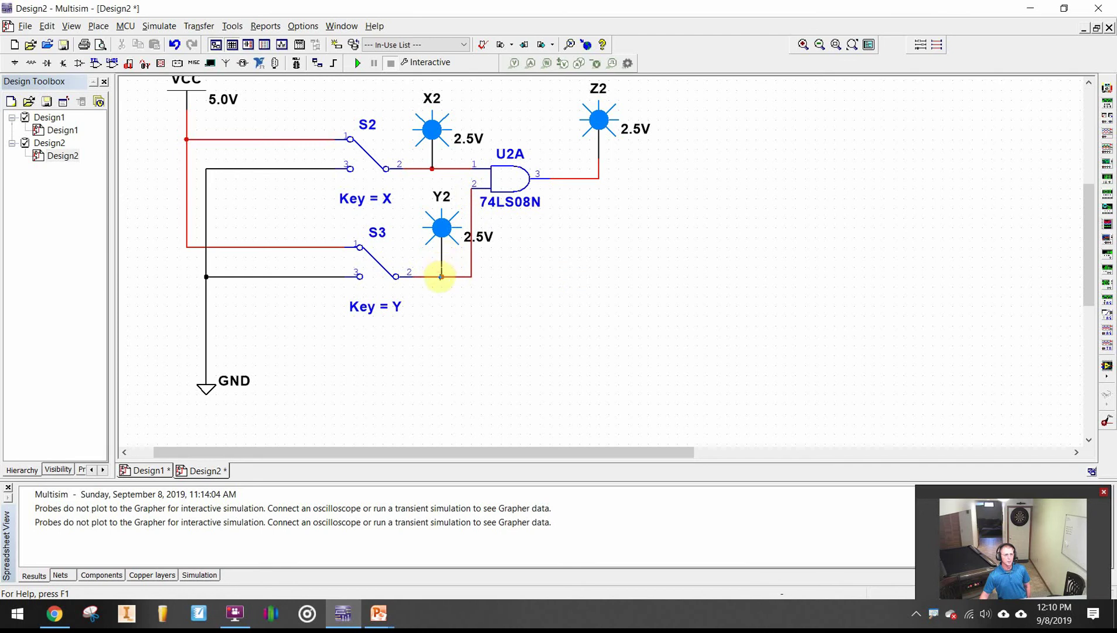
{"action": "scroll", "coordinate": [639, 244], "scroll_direction": "down", "scroll_amount": 2}
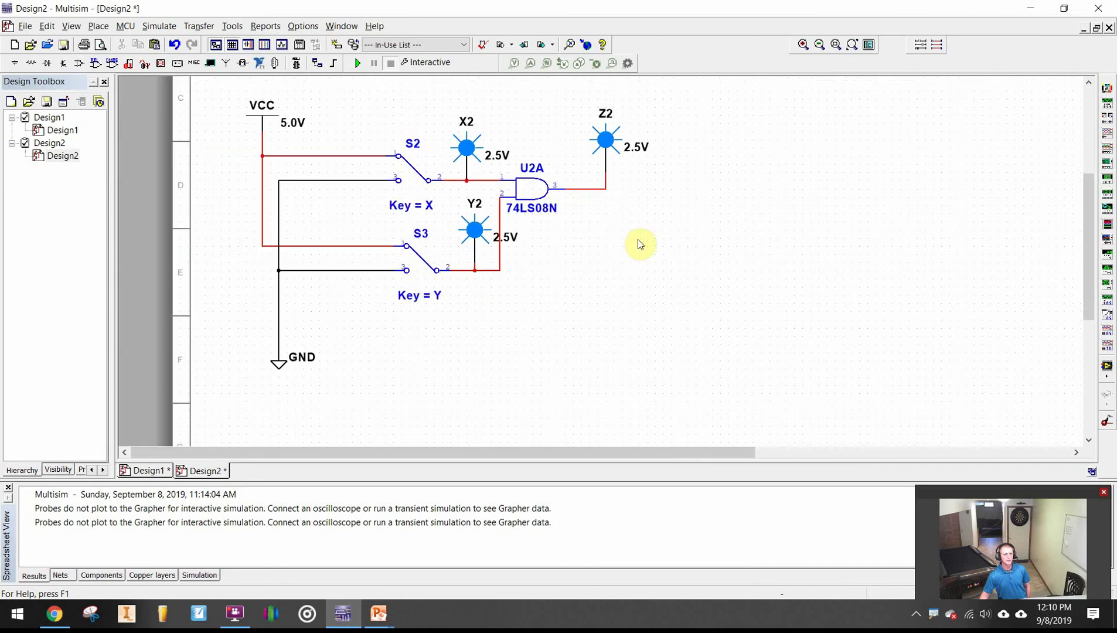
Flip switch S3 to ground and run the simulation with both inputs low.
{"action": "left_click_drag", "start_coordinate": [643, 260], "coordinate": [649, 293]}
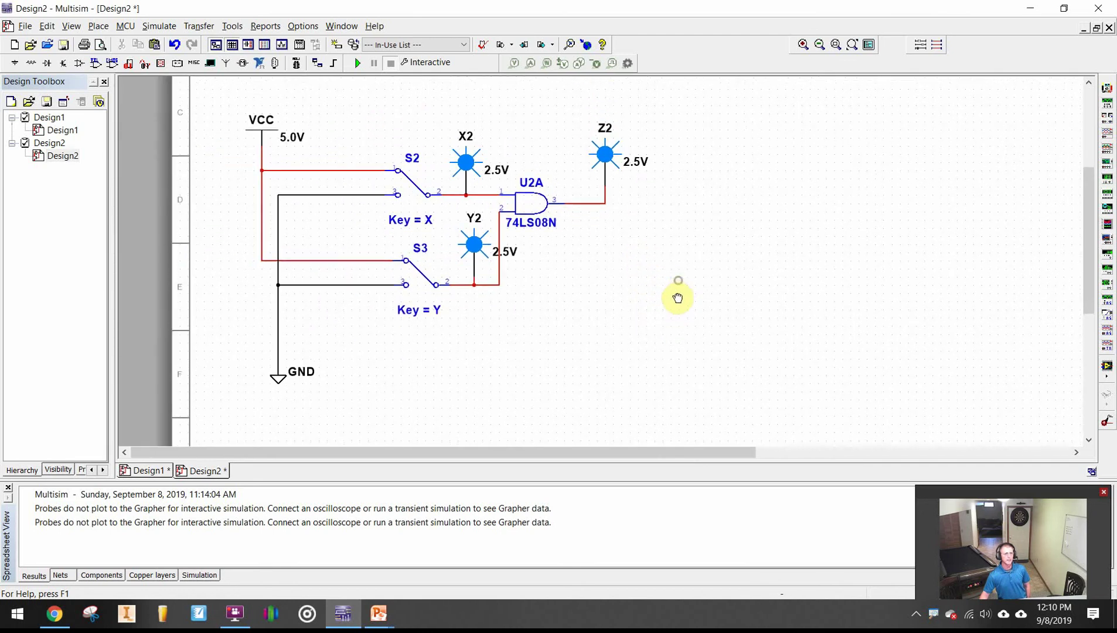
{"action": "scroll", "coordinate": [678, 299], "scroll_direction": "up", "scroll_amount": 1}
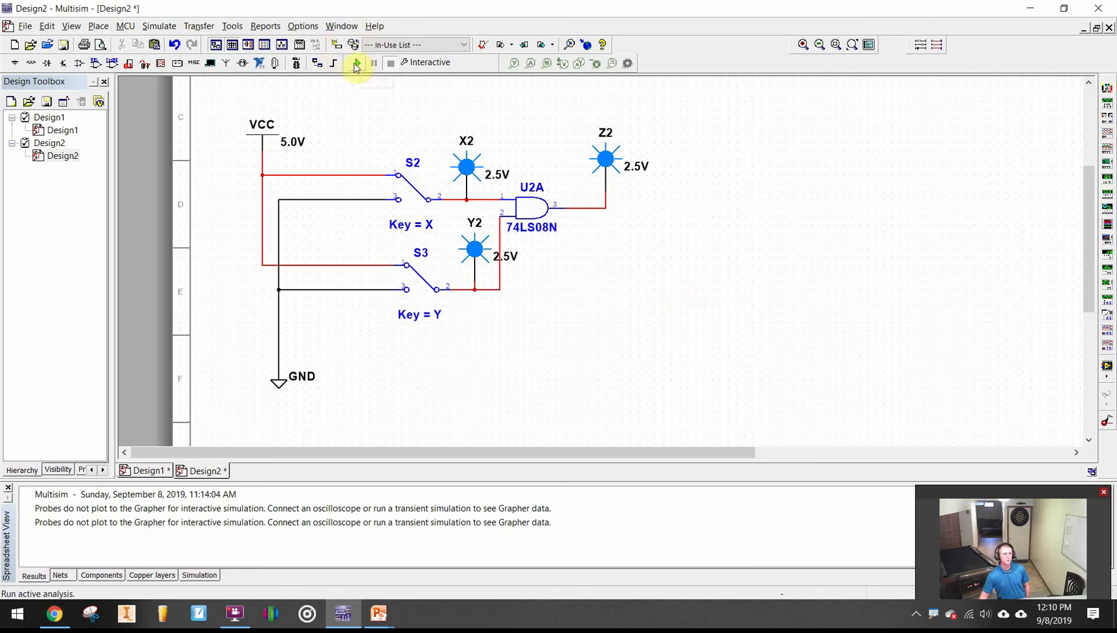
{"action": "left_click", "coordinate": [430, 278]}
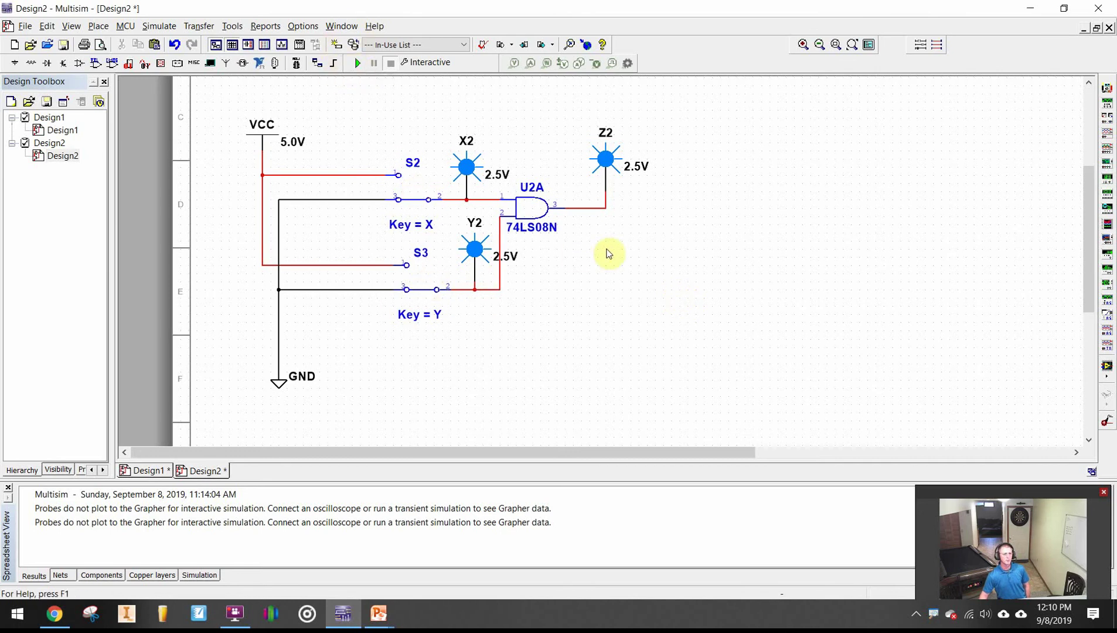
{"action": "left_click", "coordinate": [360, 64]}
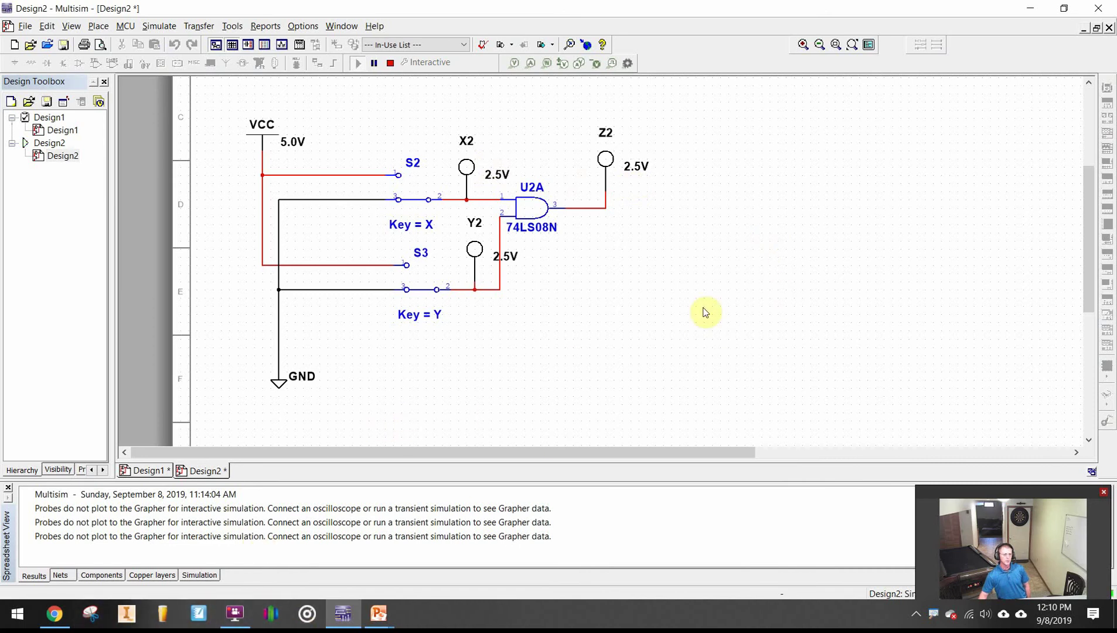
Bring the Google Docs worksheet forward and place the cursor in the 0 0 row's Z cell.
{"action": "left_click", "coordinate": [54, 613]}
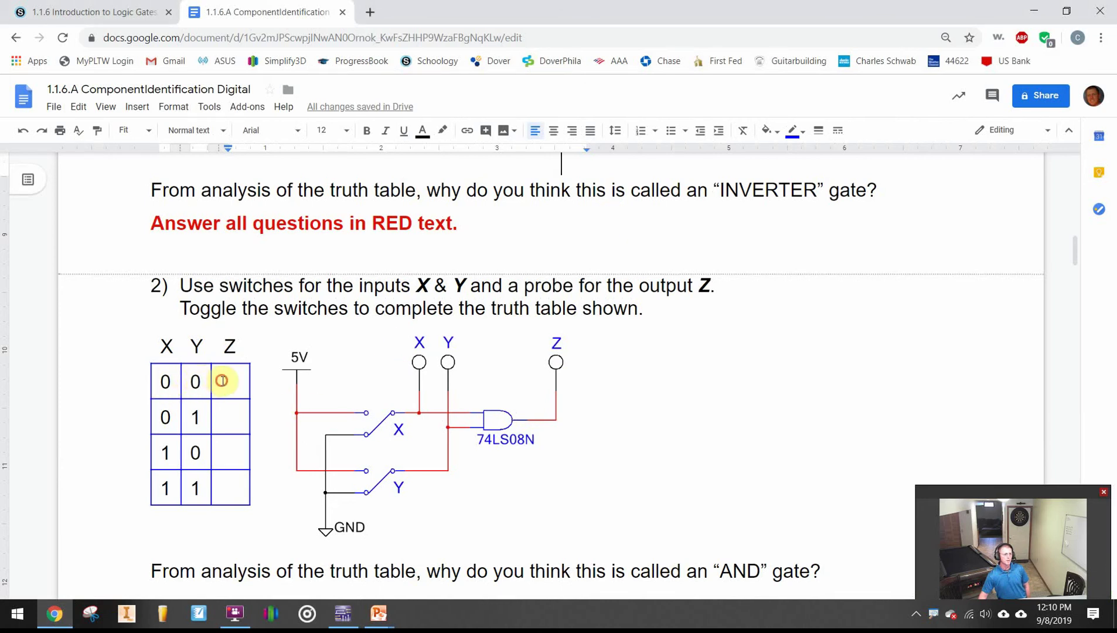
{"action": "left_click", "coordinate": [222, 380]}
Enter 0 as Z for row 0 0, then bring the Multisim simulation forward.
{"action": "type", "text": "0"}
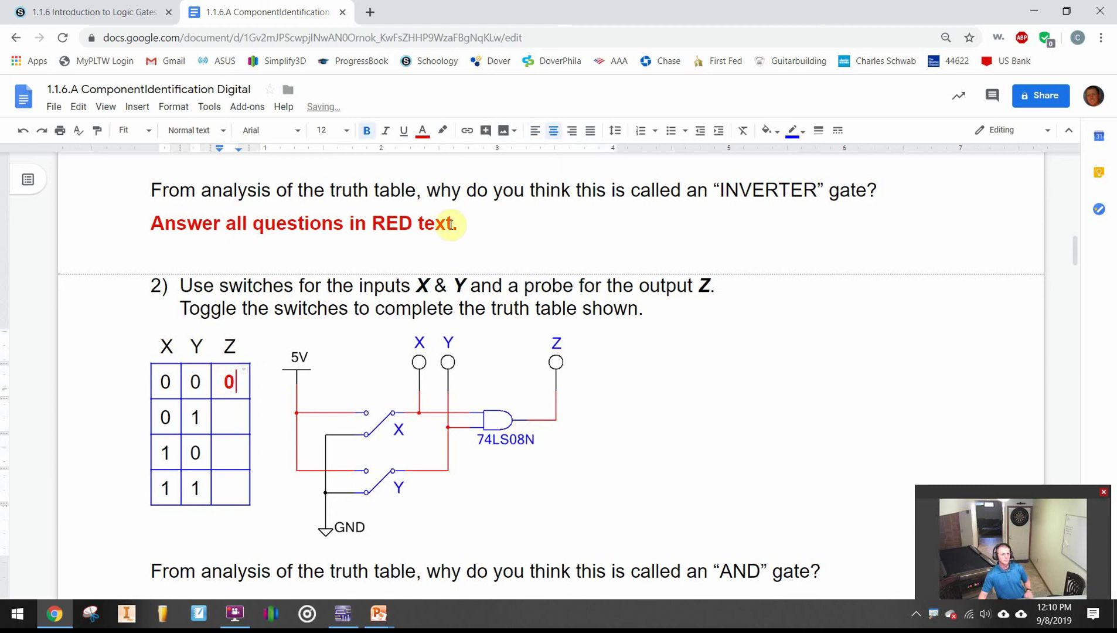
{"action": "left_click", "coordinate": [113, 23]}
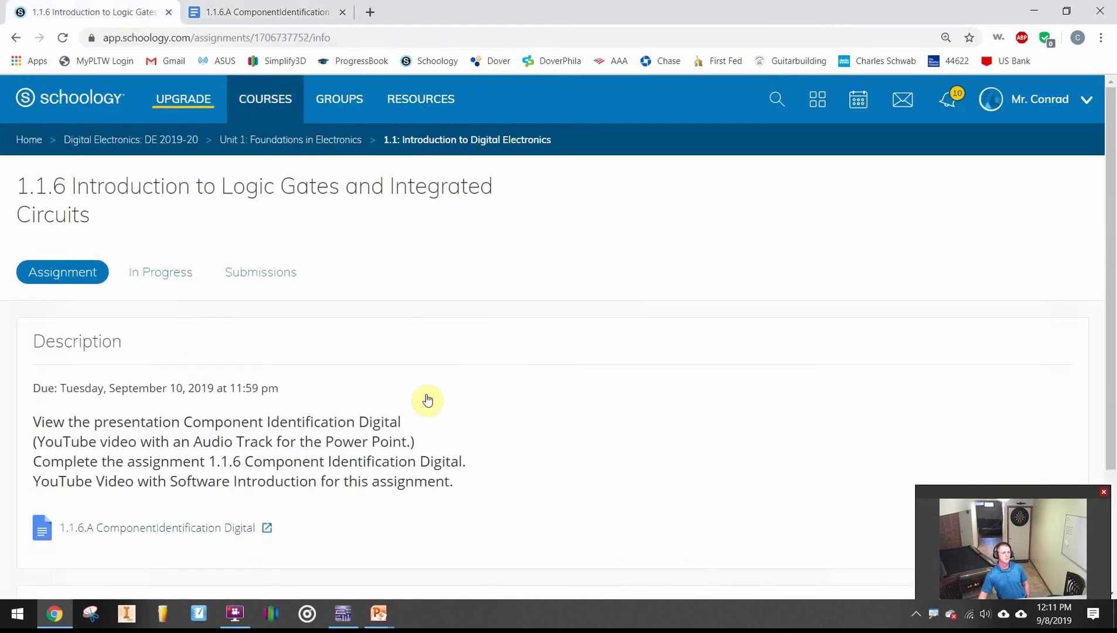
{"action": "left_click", "coordinate": [342, 613]}
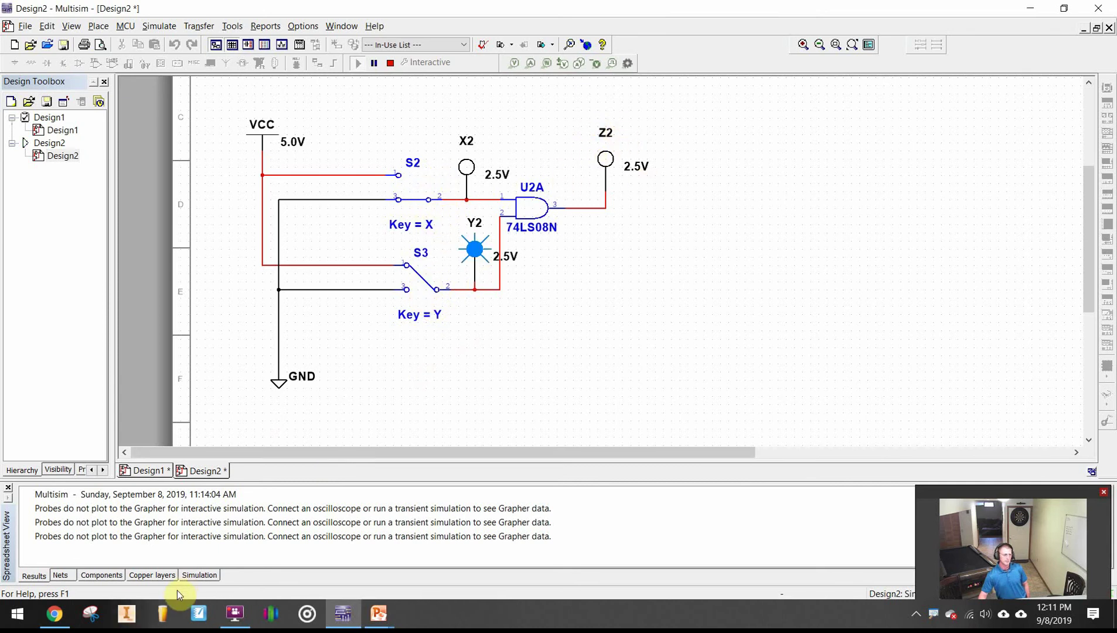
Enter 0 in the Z cell of the 0 1 row and return to Multisim.
{"action": "left_click", "coordinate": [55, 614]}
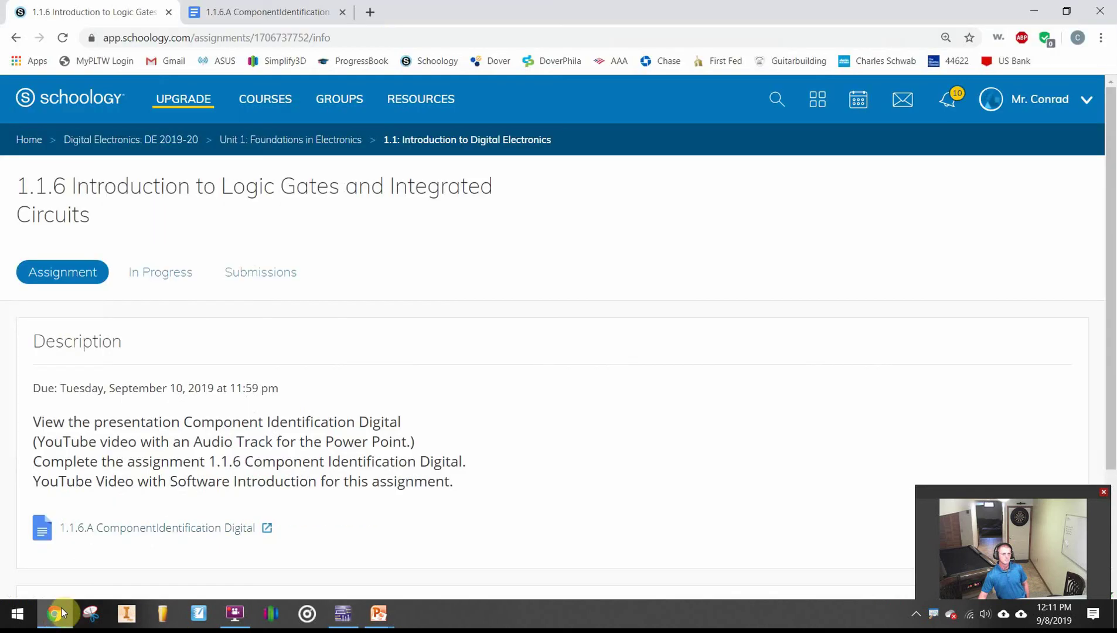
{"action": "left_click", "coordinate": [311, 20]}
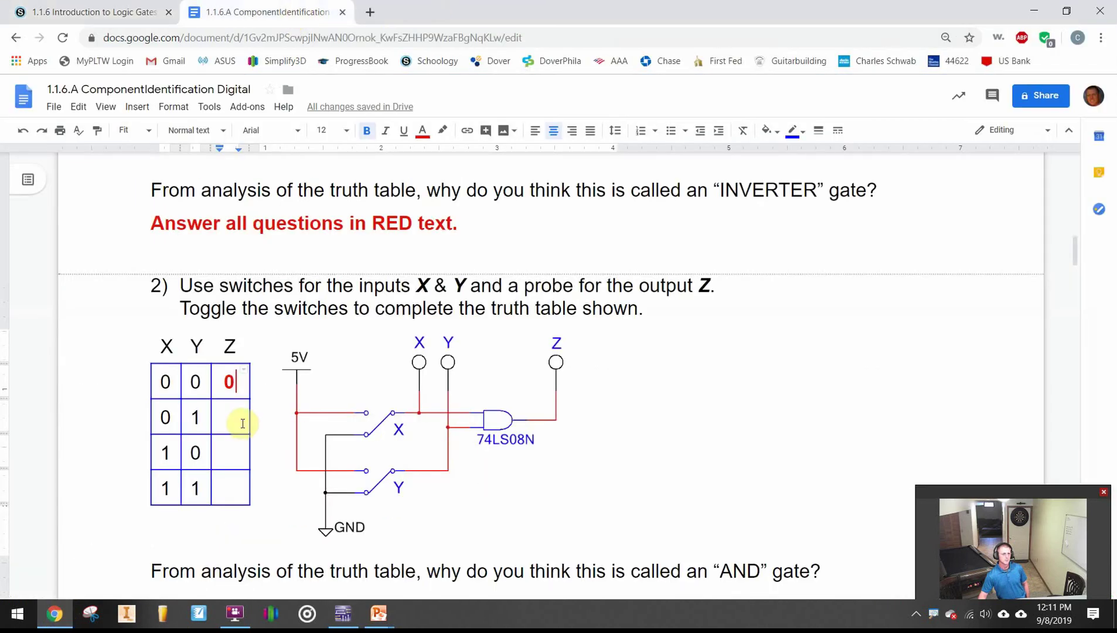
{"action": "double_click", "coordinate": [238, 419]}
{"action": "left_click", "coordinate": [238, 420]}
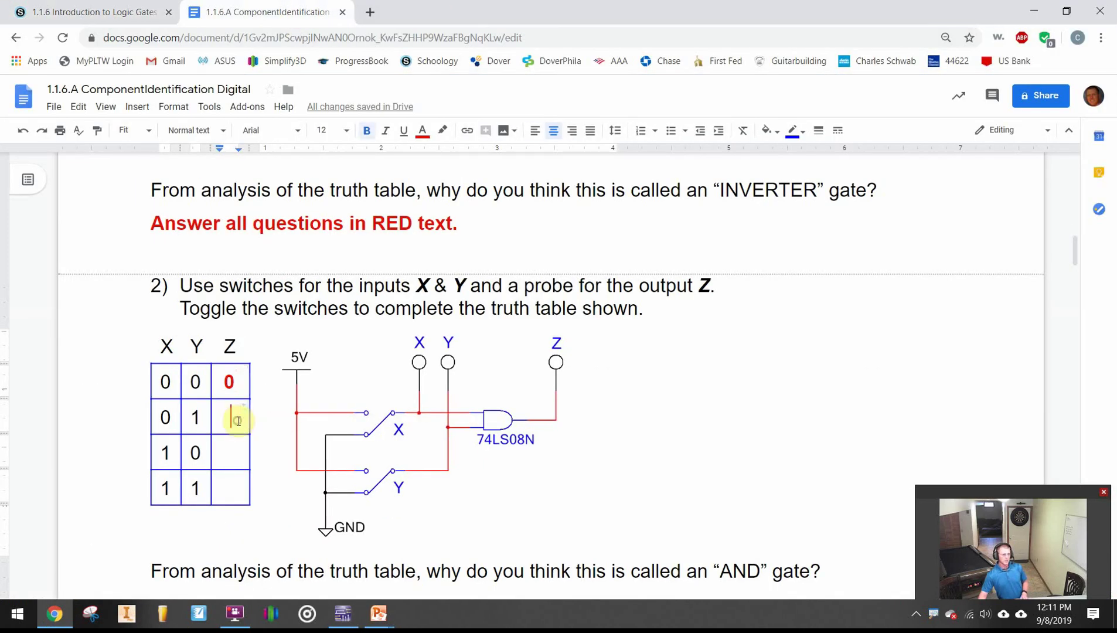
{"action": "type", "text": "0"}
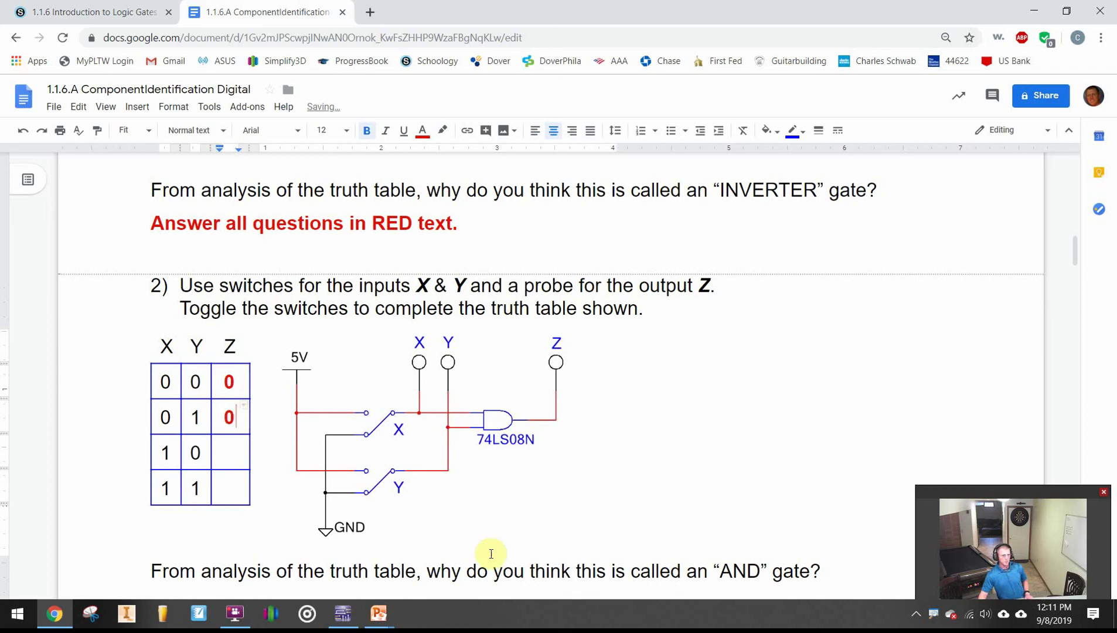
{"action": "left_click", "coordinate": [507, 534]}
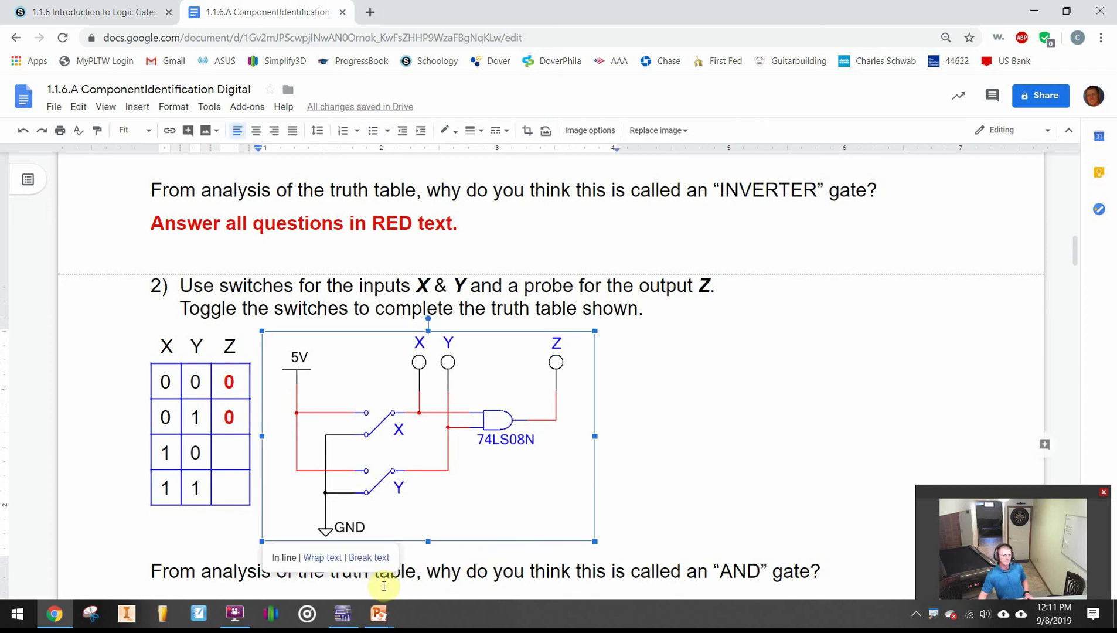
{"action": "left_click", "coordinate": [343, 614]}
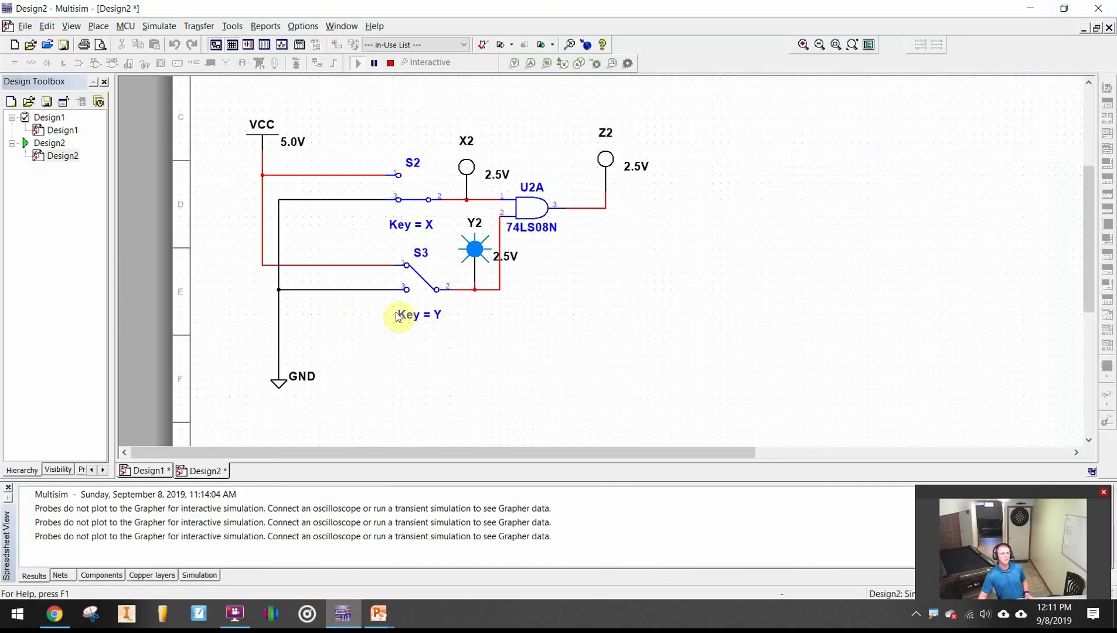
Switch input X to 5V, then record Z = 0 for row 1 0 and return to Multisim.
{"action": "left_click", "coordinate": [414, 202]}
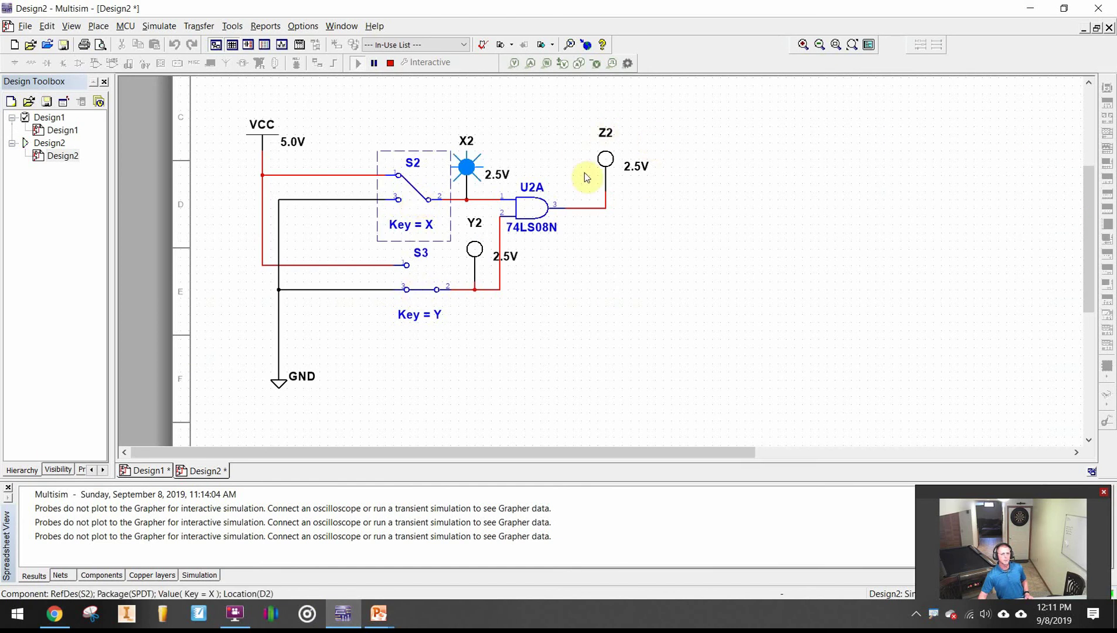
{"action": "left_click", "coordinate": [54, 614]}
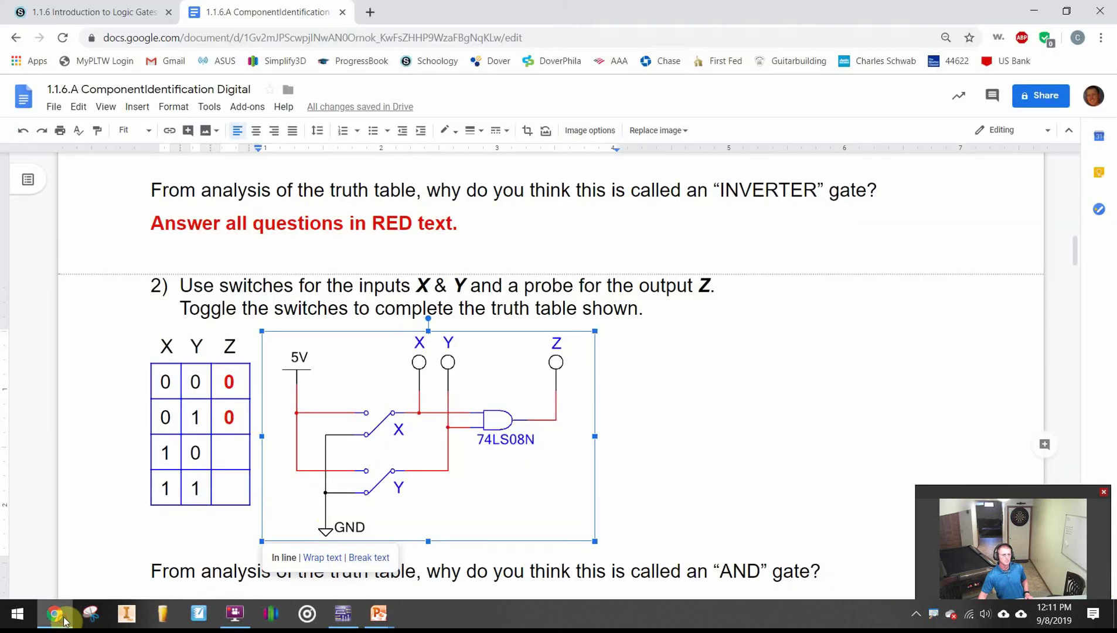
{"action": "left_click", "coordinate": [234, 452]}
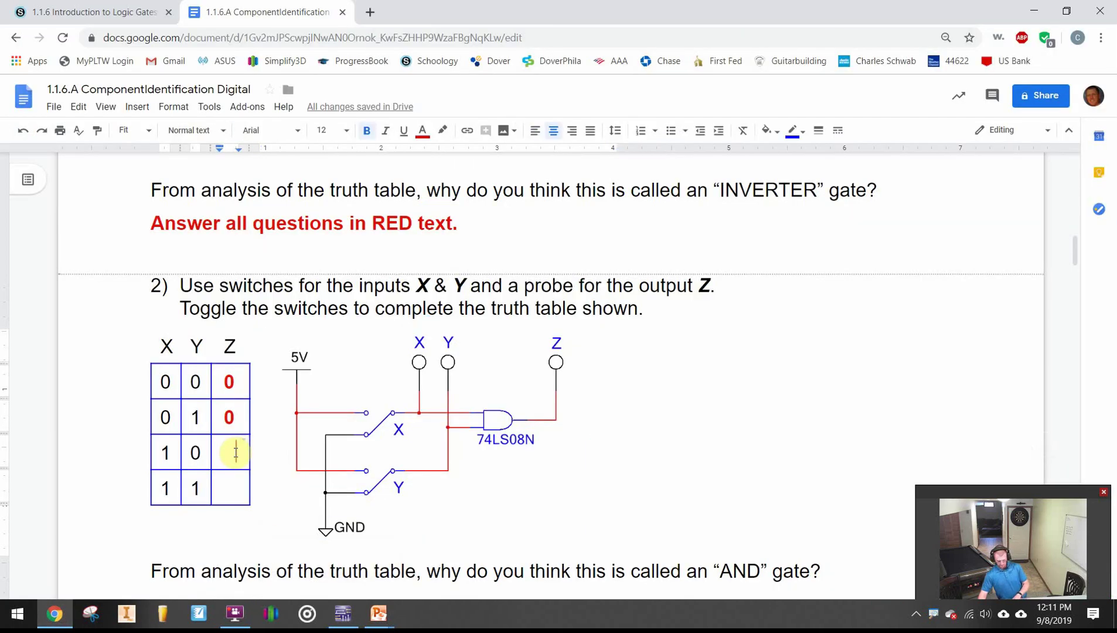
{"action": "type", "text": "0"}
{"action": "left_click", "coordinate": [464, 532]}
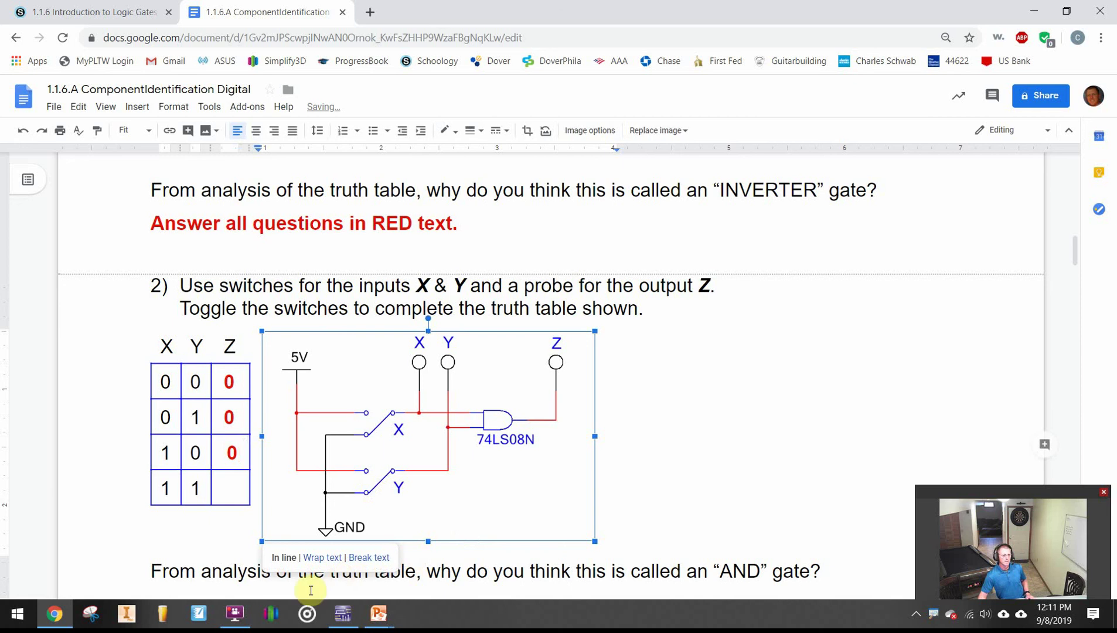
{"action": "left_click", "coordinate": [343, 613]}
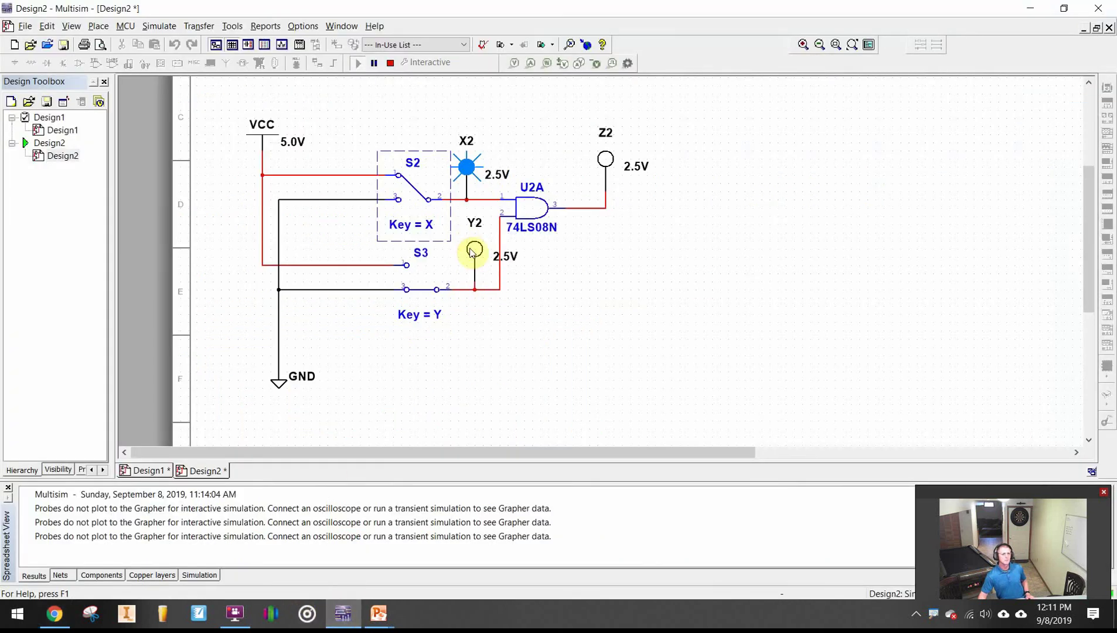
Switch input Y to 5V so X2, Y2 and Z2 light, then bring the worksheet forward.
{"action": "left_click", "coordinate": [423, 293]}
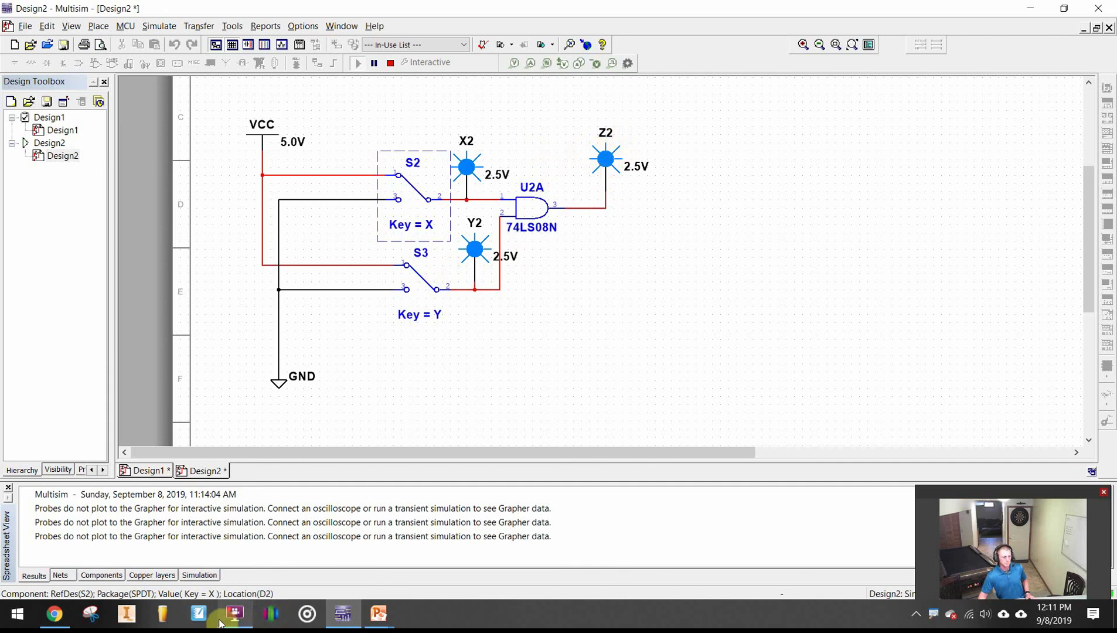
{"action": "left_click", "coordinate": [55, 614]}
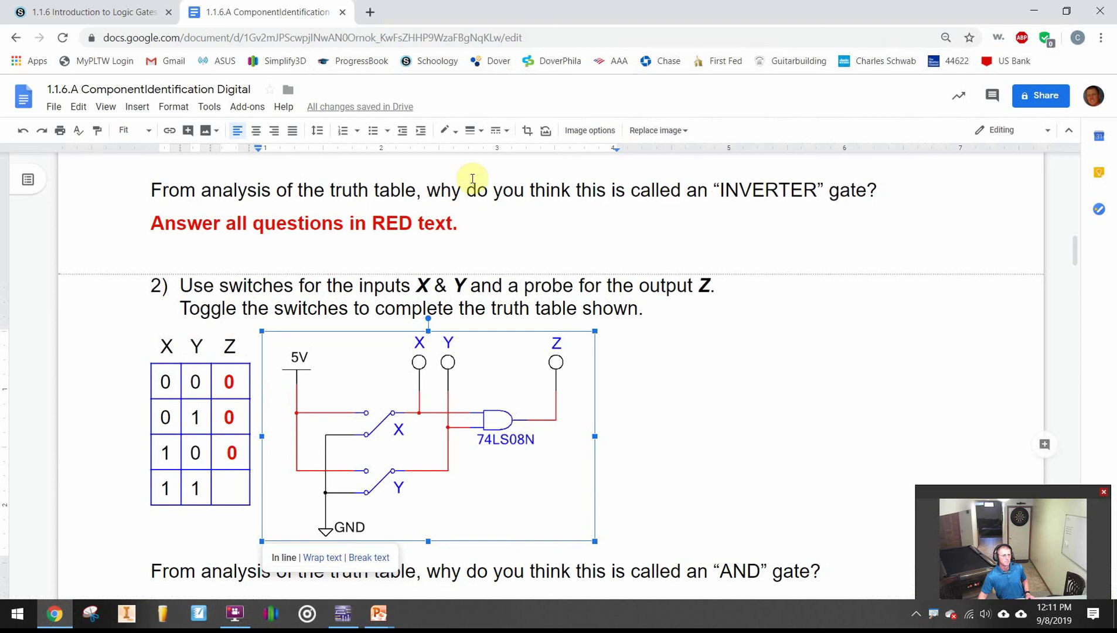
Enter 1 in the bottom Z cell for the 1 1 row.
{"action": "left_click", "coordinate": [226, 487]}
{"action": "type", "text": "1"}
{"action": "left_click", "coordinate": [704, 465]}
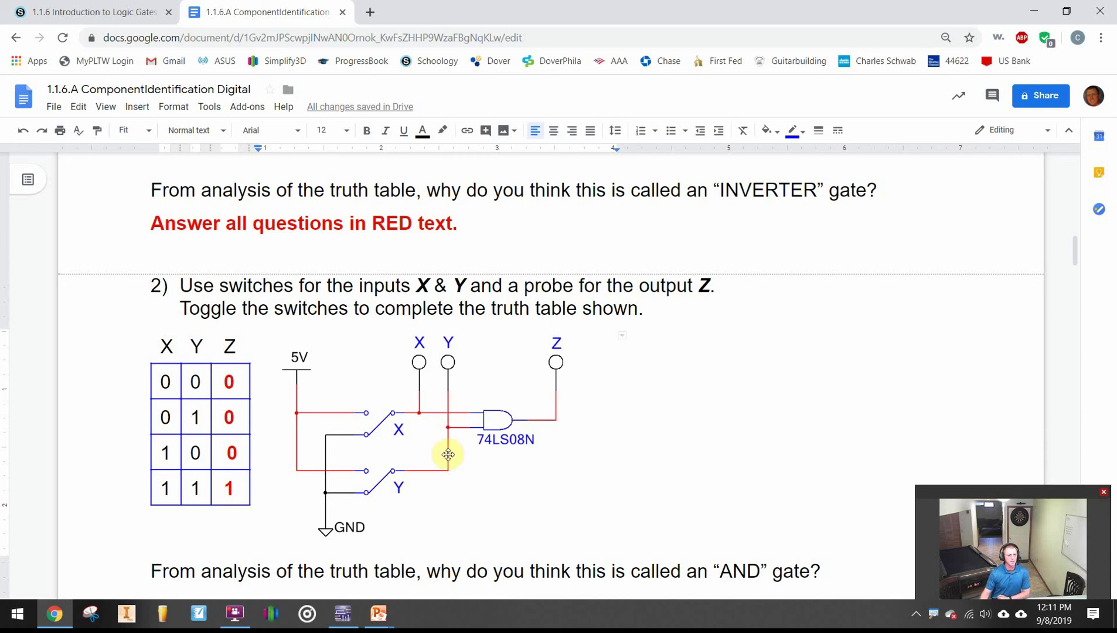
{"action": "scroll", "coordinate": [527, 442], "scroll_direction": "down", "scroll_amount": 5}
{"action": "scroll", "coordinate": [539, 447], "scroll_direction": "down", "scroll_amount": 2}
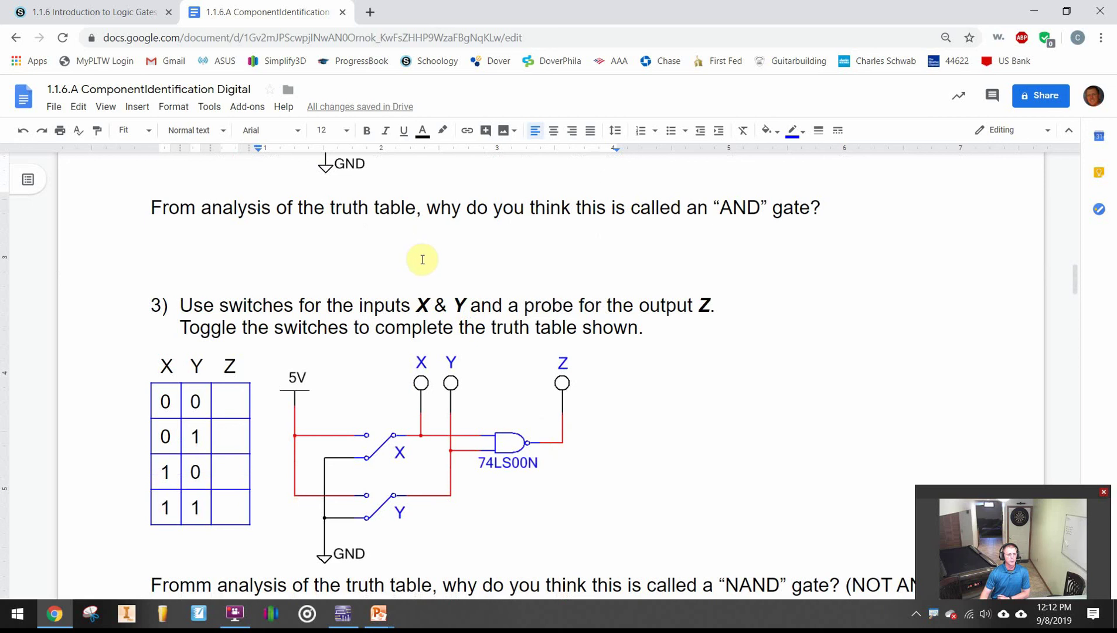
{"action": "scroll", "coordinate": [443, 287], "scroll_direction": "down", "scroll_amount": 9}
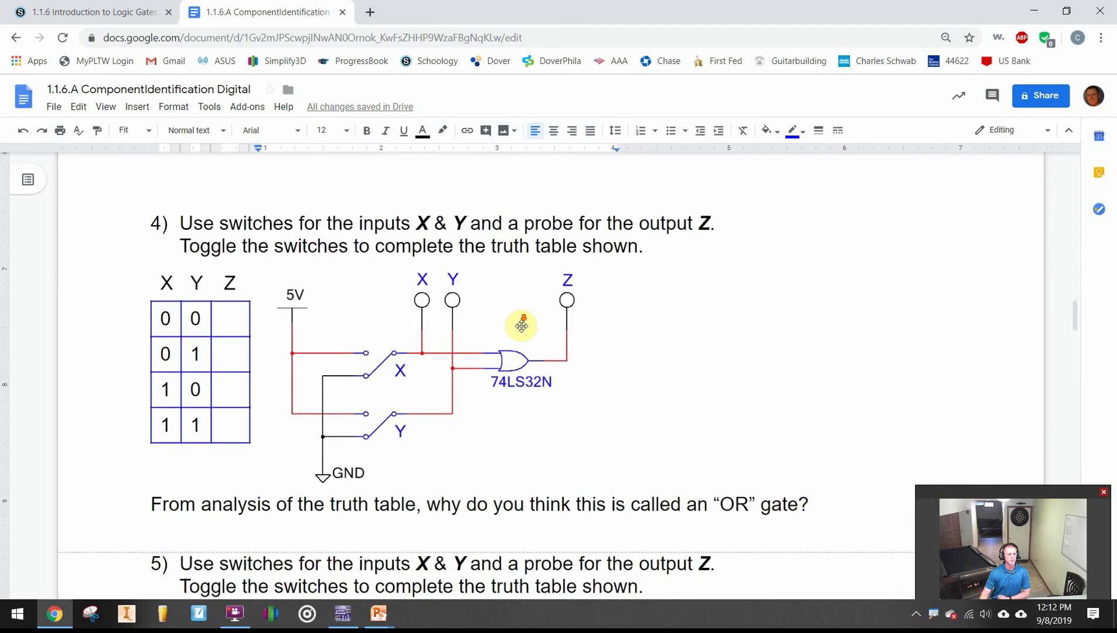
{"action": "scroll", "coordinate": [540, 320], "scroll_direction": "down", "scroll_amount": 17}
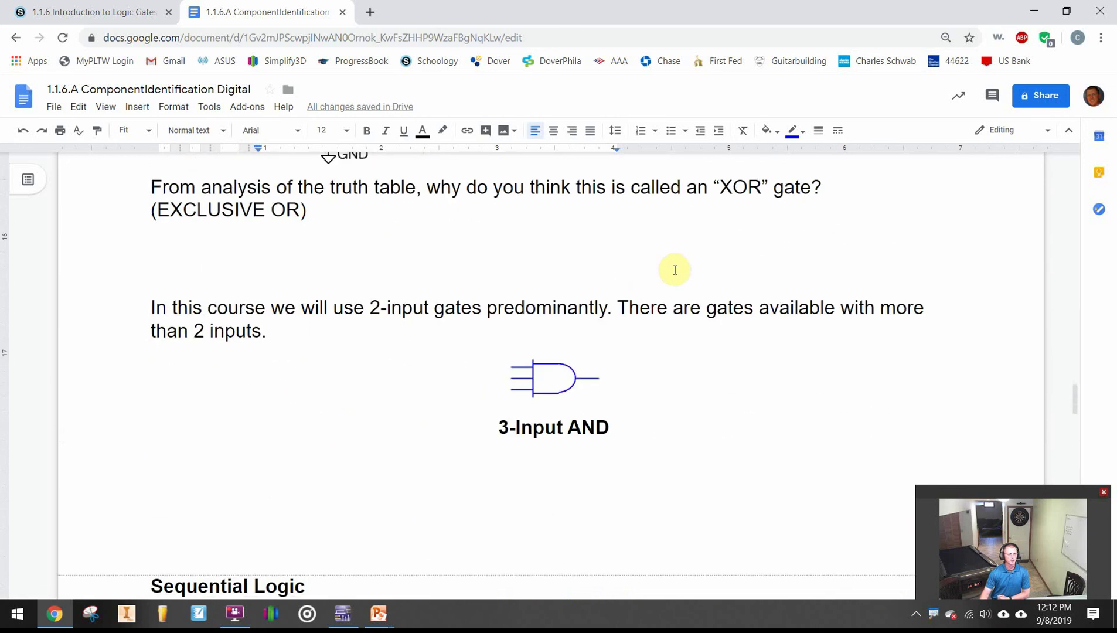
{"action": "scroll", "coordinate": [675, 270], "scroll_direction": "down", "scroll_amount": 16}
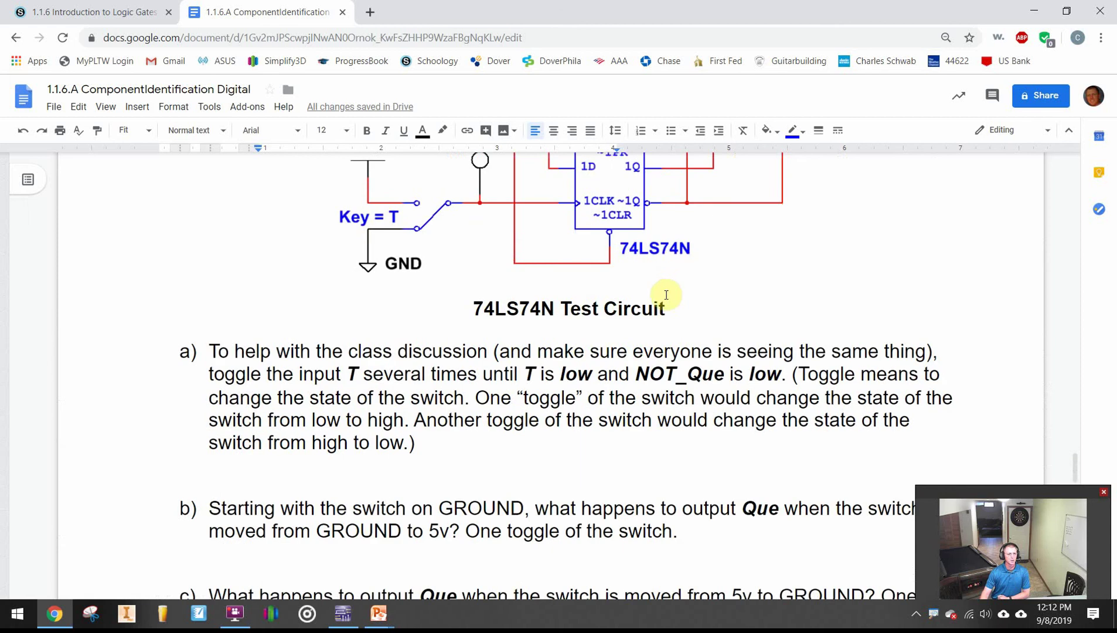
{"action": "scroll", "coordinate": [665, 294], "scroll_direction": "down", "scroll_amount": 15}
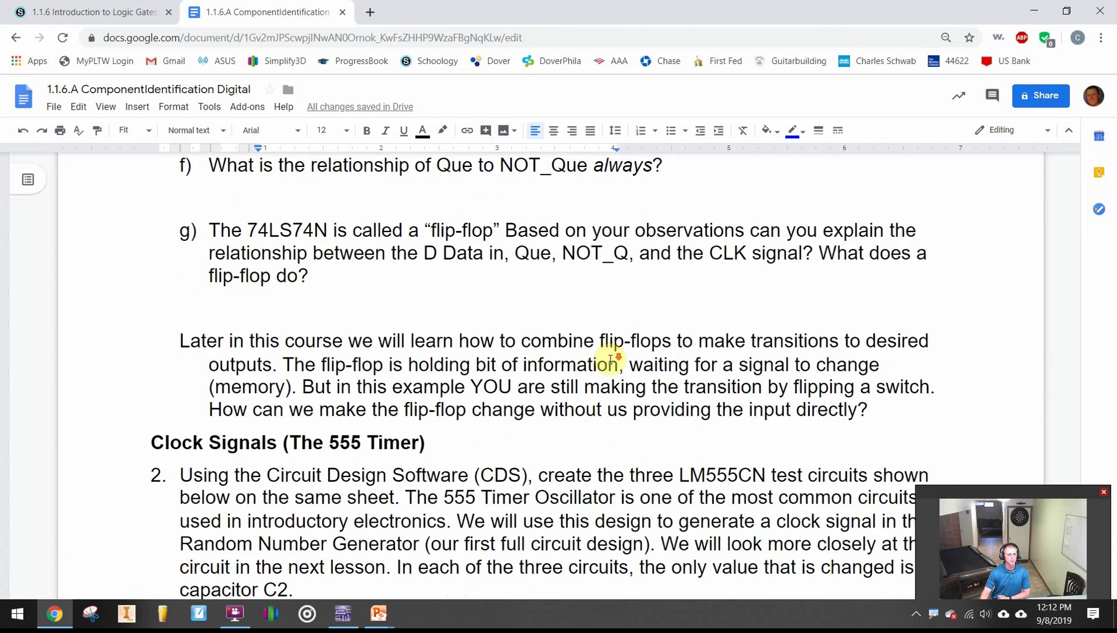
{"action": "scroll", "coordinate": [610, 361], "scroll_direction": "down", "scroll_amount": 12}
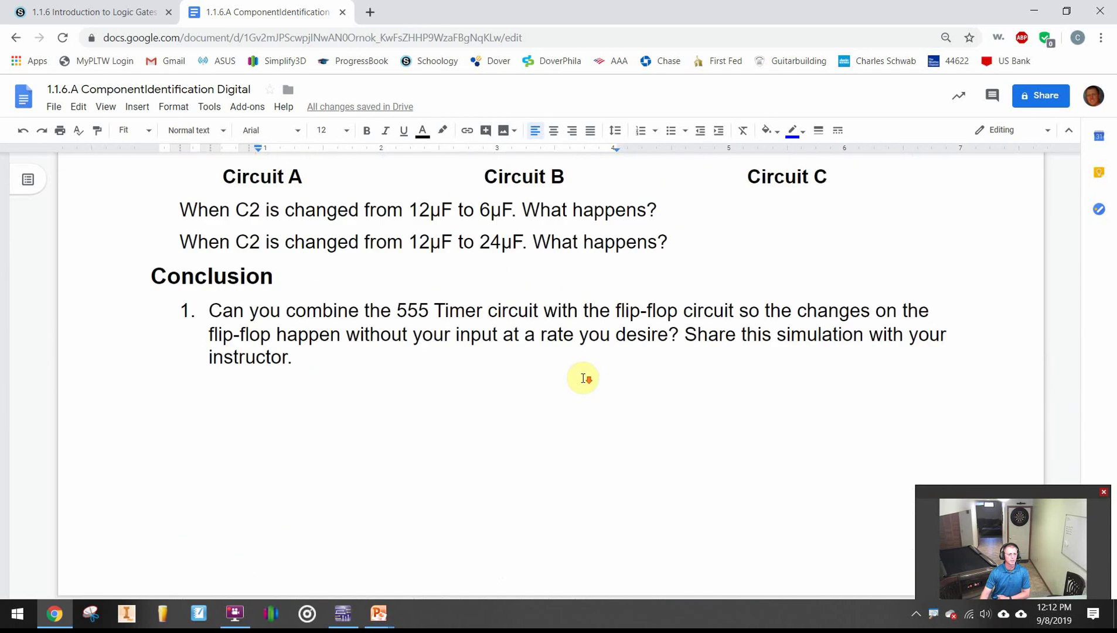
{"action": "scroll", "coordinate": [581, 381], "scroll_direction": "up", "scroll_amount": 14}
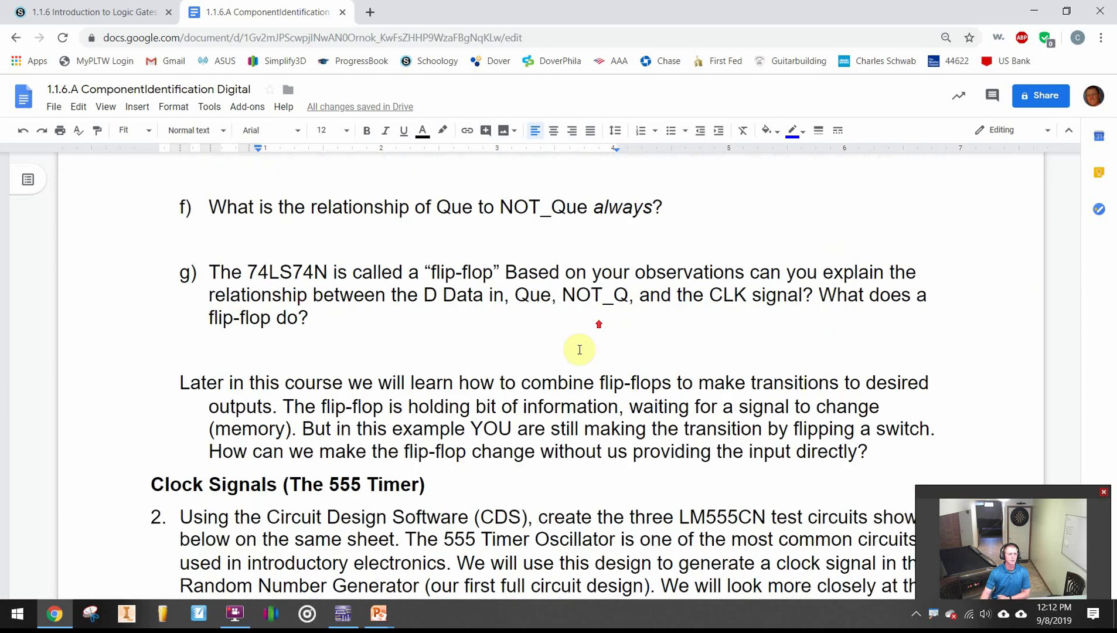
{"action": "scroll", "coordinate": [589, 347], "scroll_direction": "up", "scroll_amount": 12}
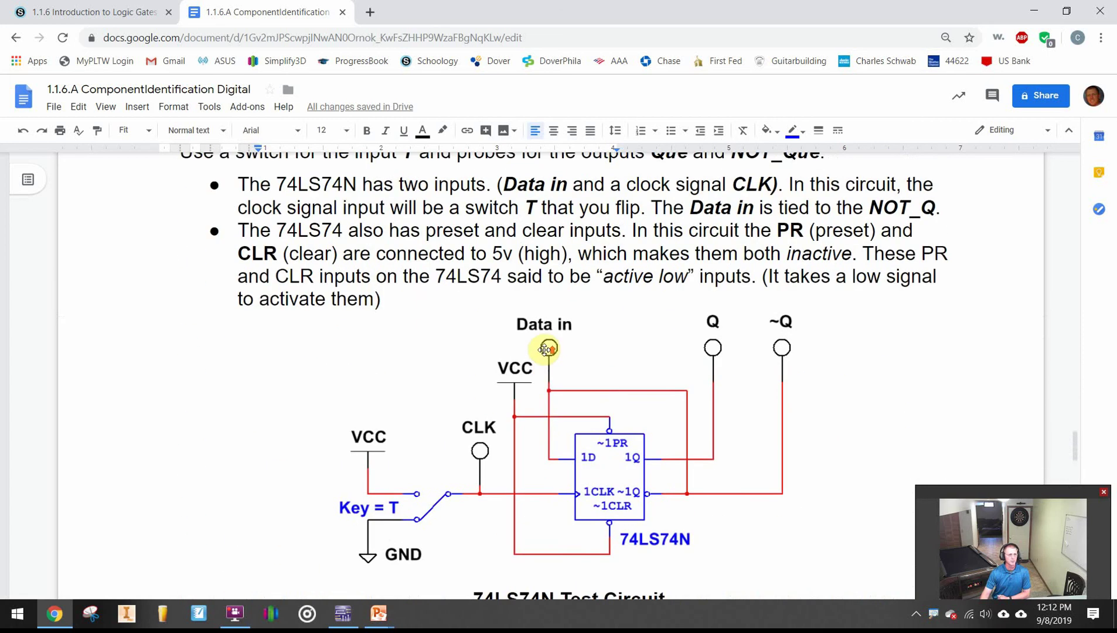